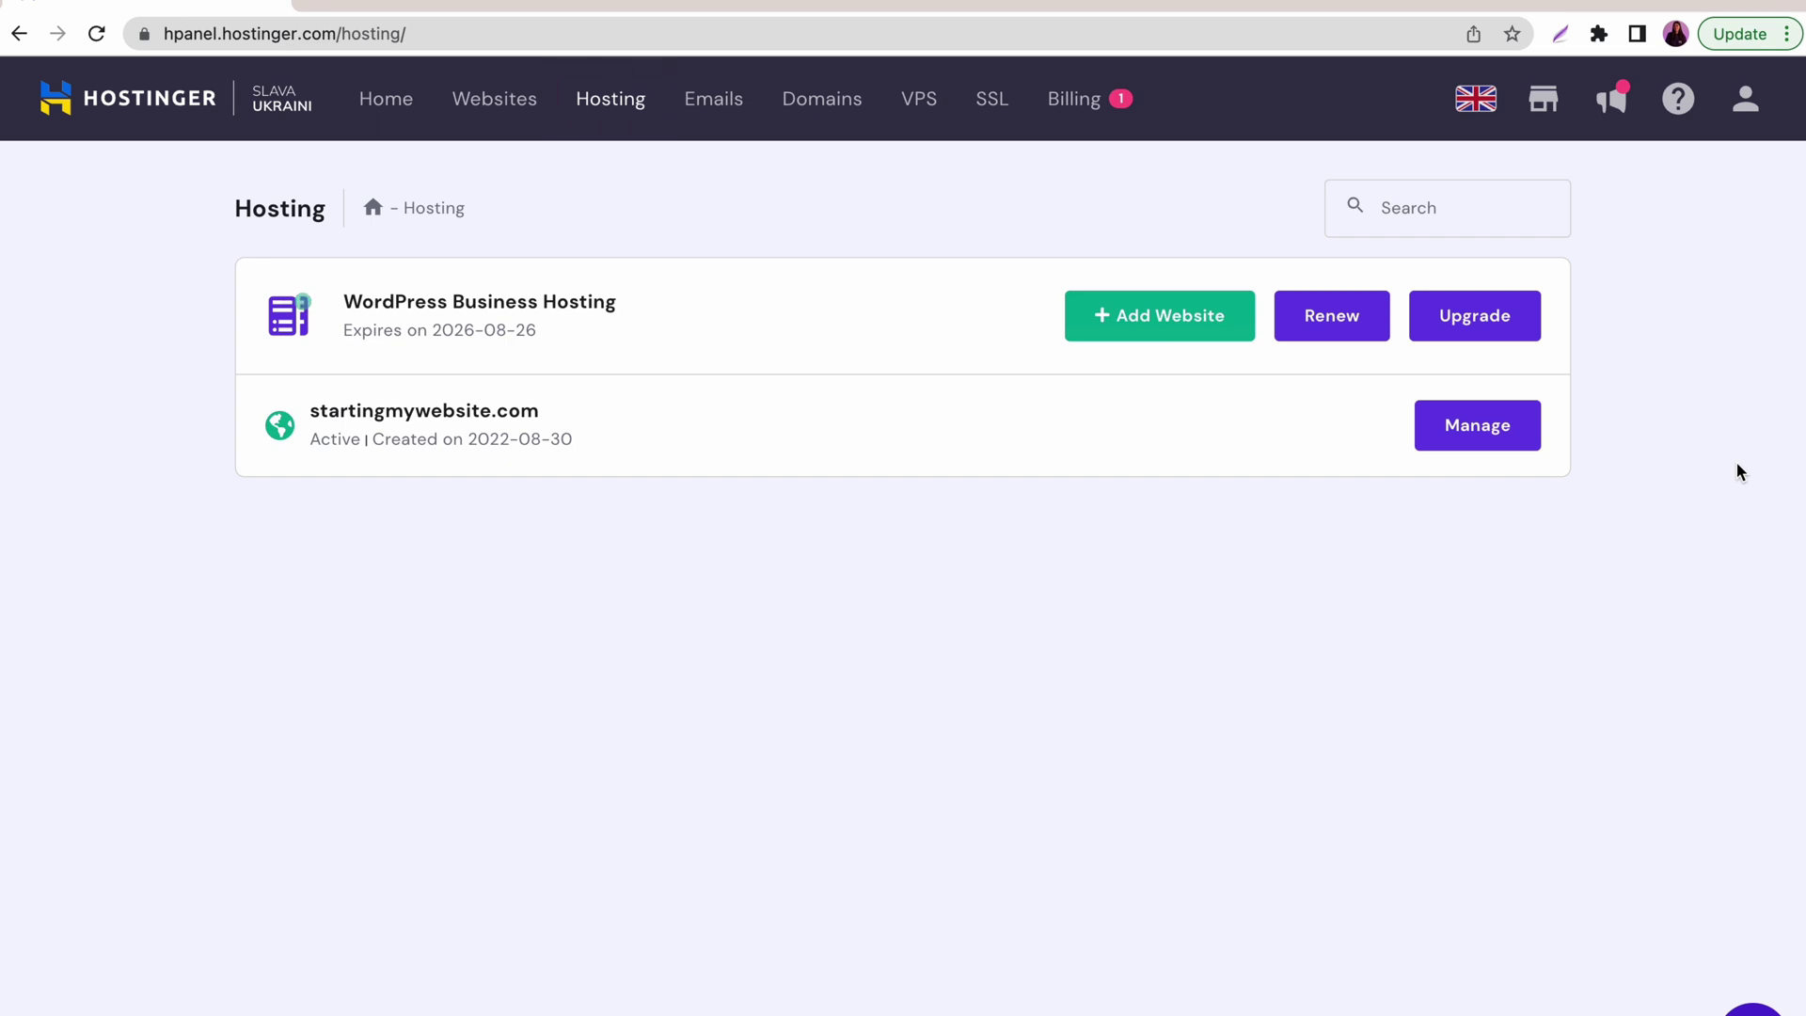
Open the startingmywebsite.com FTP account details and reset the FTP password
{"action": "left_click", "coordinate": [1515, 441]}
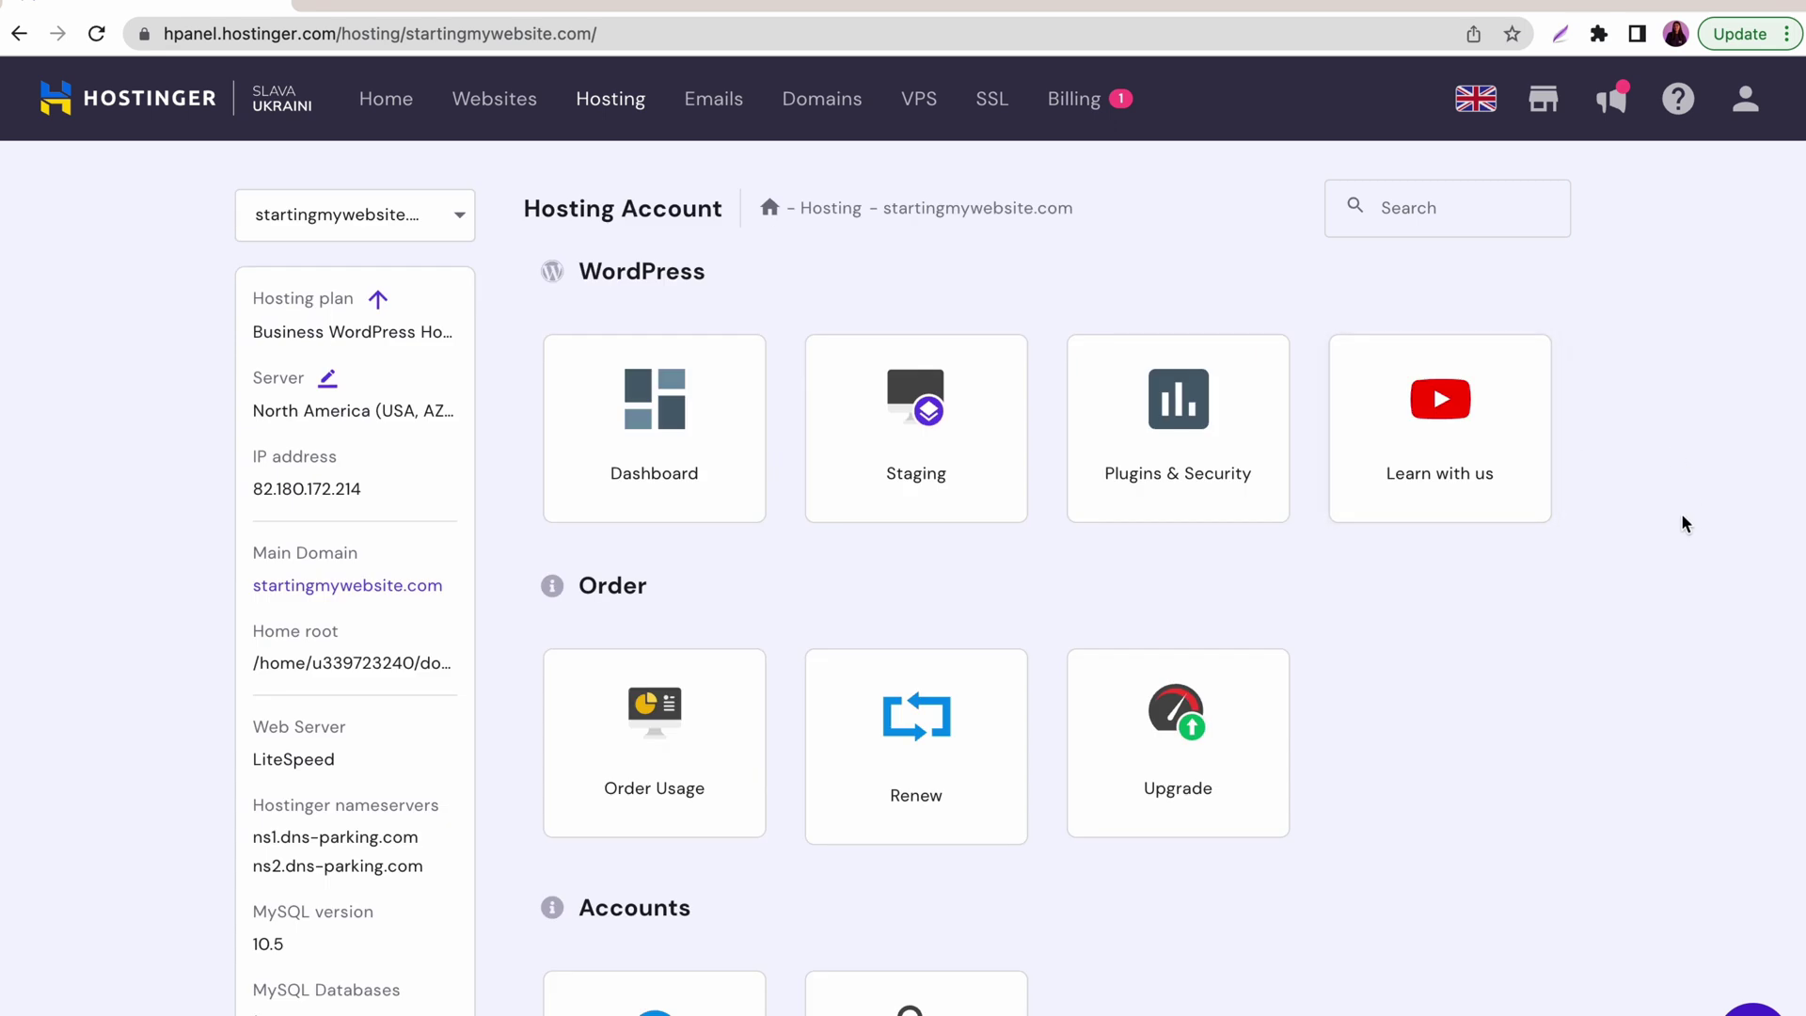
{"action": "scroll", "coordinate": [1684, 524], "scroll_direction": "down", "scroll_amount": 20}
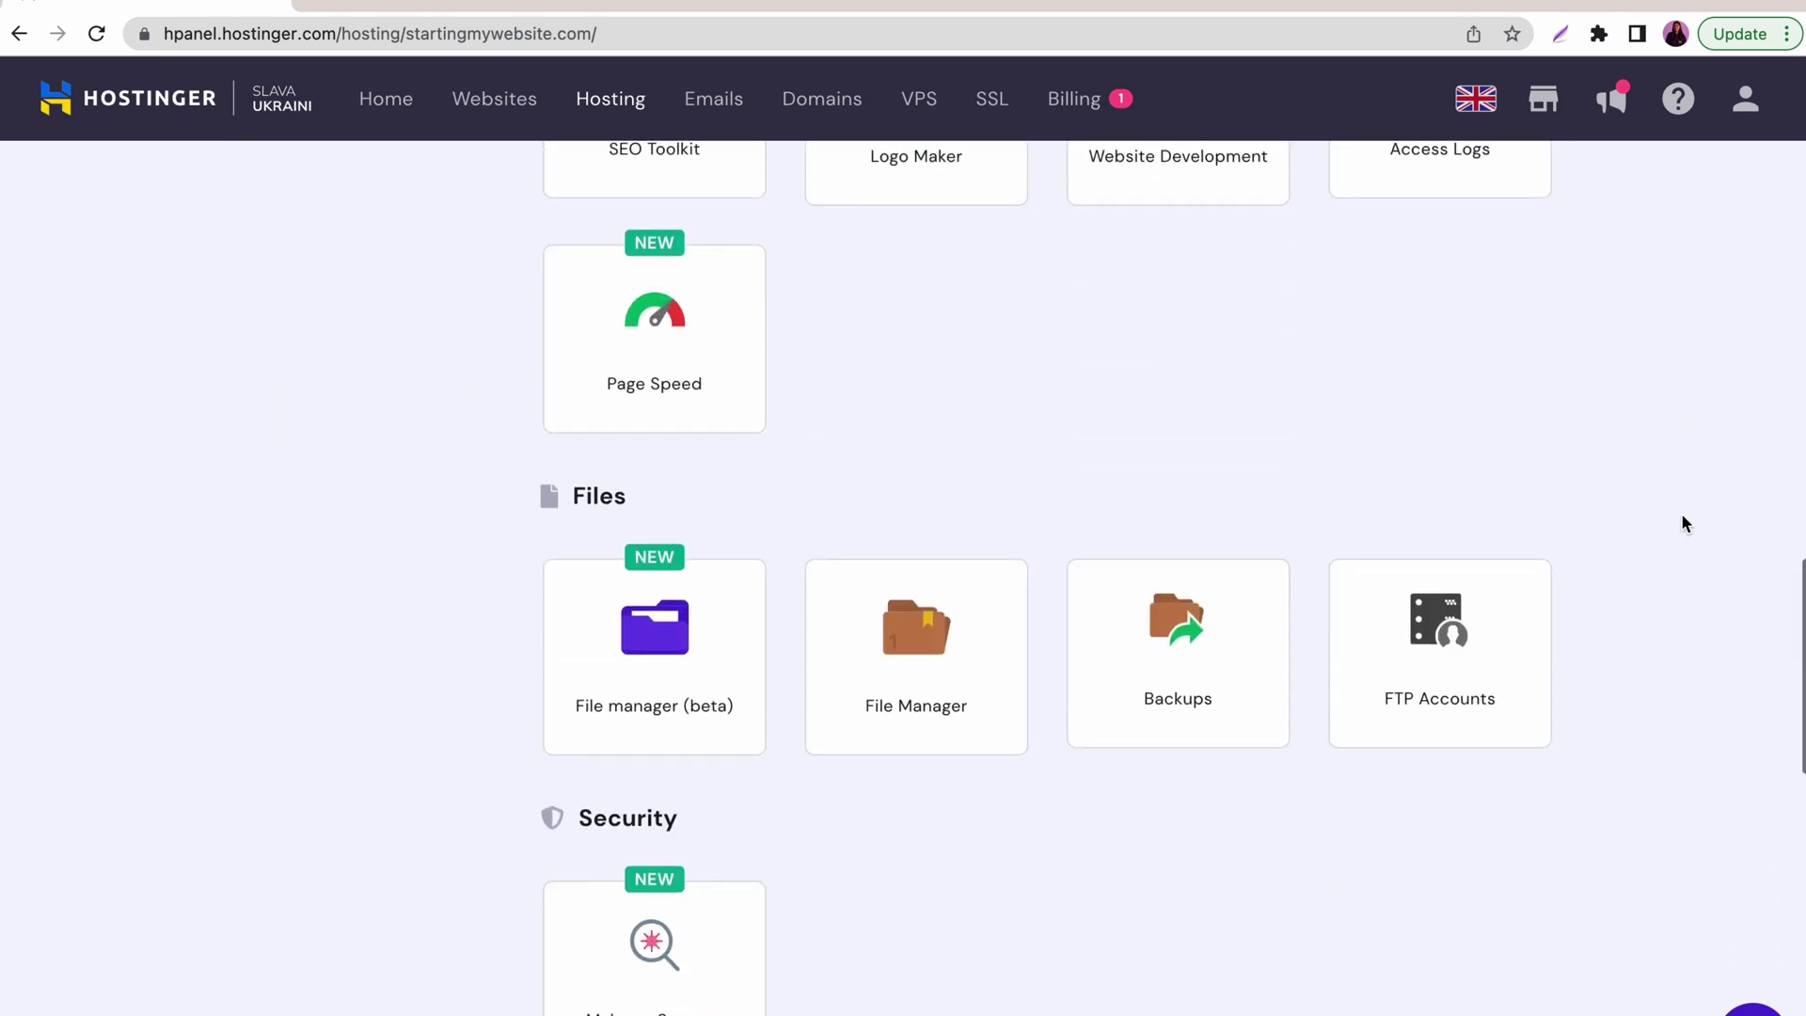
{"action": "scroll", "coordinate": [1684, 524], "scroll_direction": "down", "scroll_amount": 1}
{"action": "left_click", "coordinate": [1430, 628]}
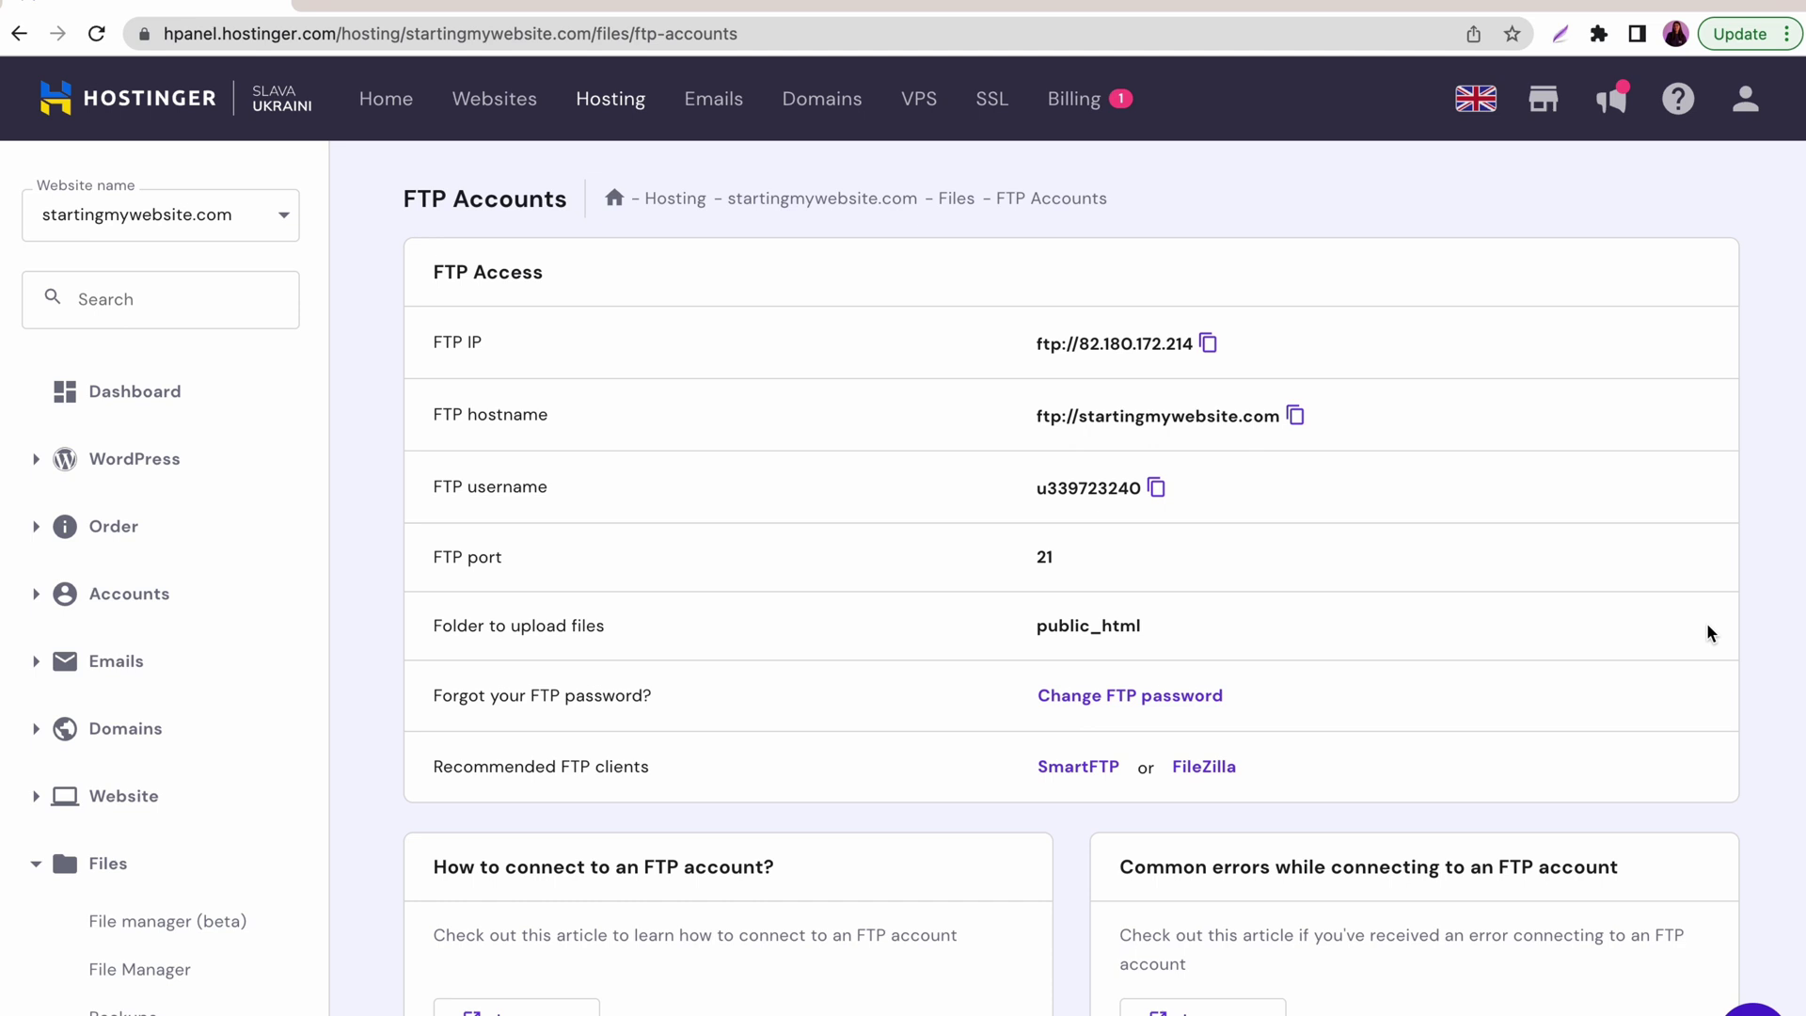
{"action": "left_click", "coordinate": [1162, 695]}
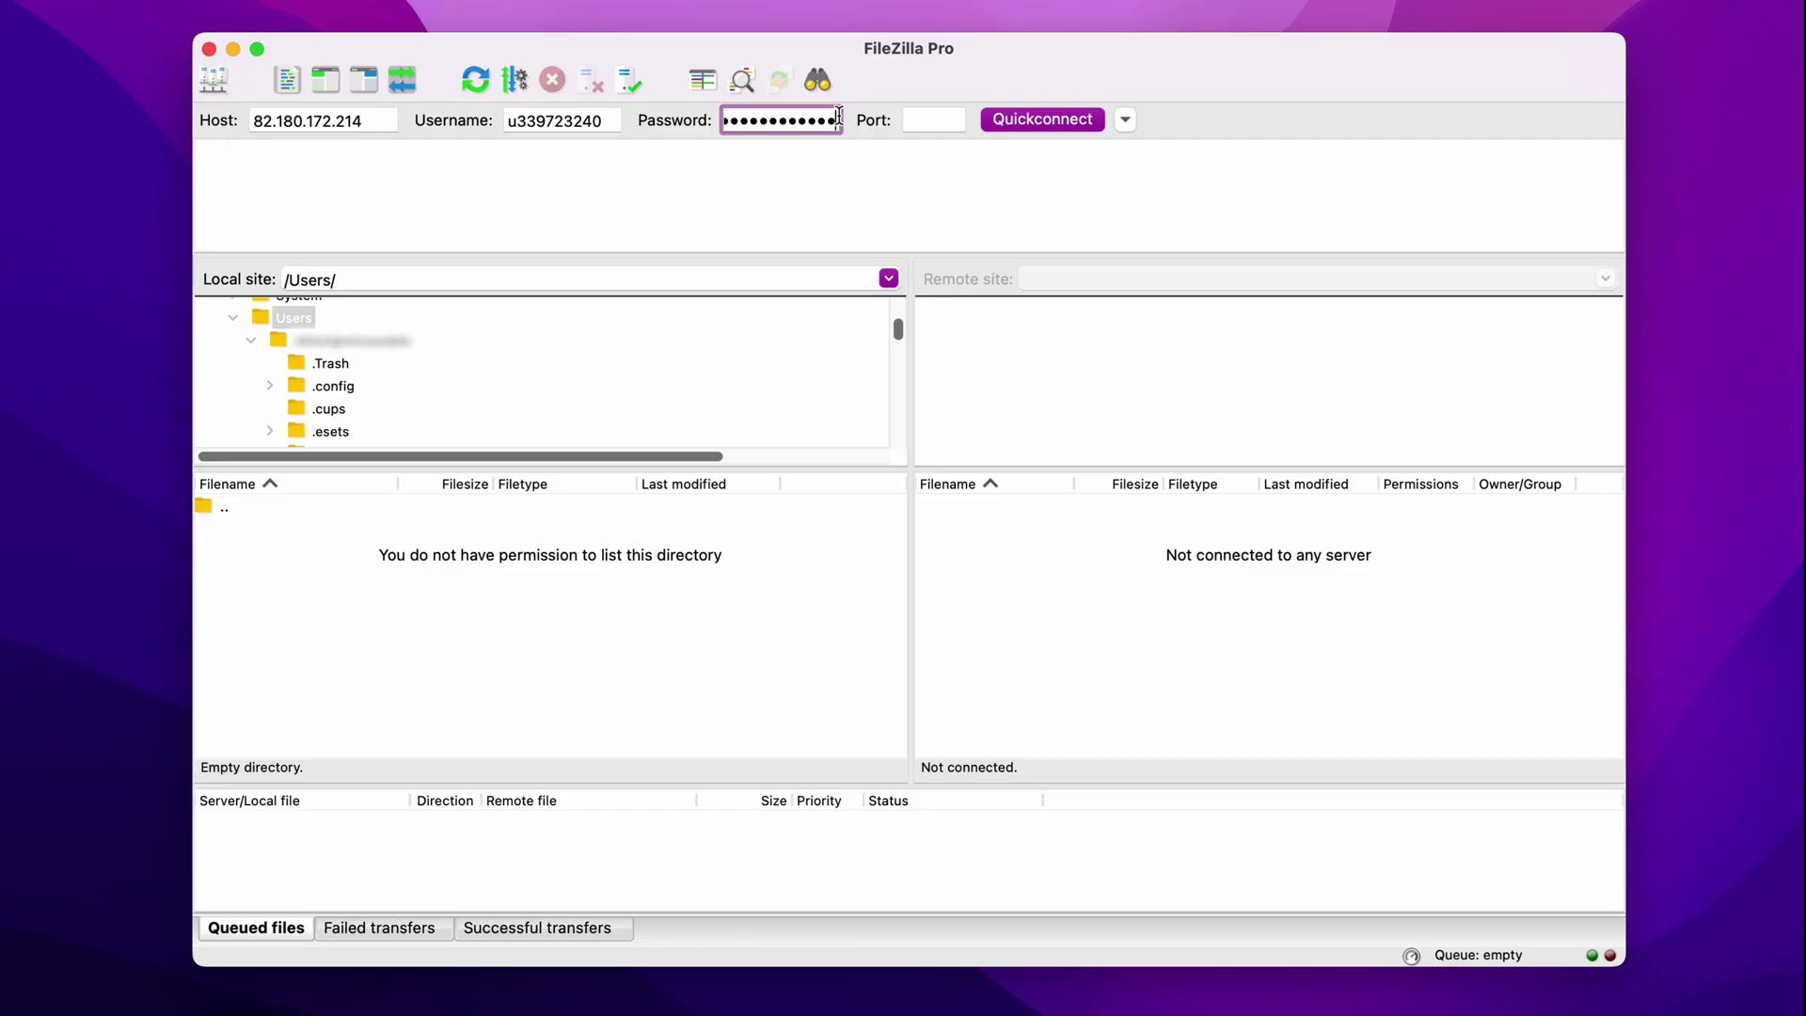
{"action": "left_click", "coordinate": [949, 120]}
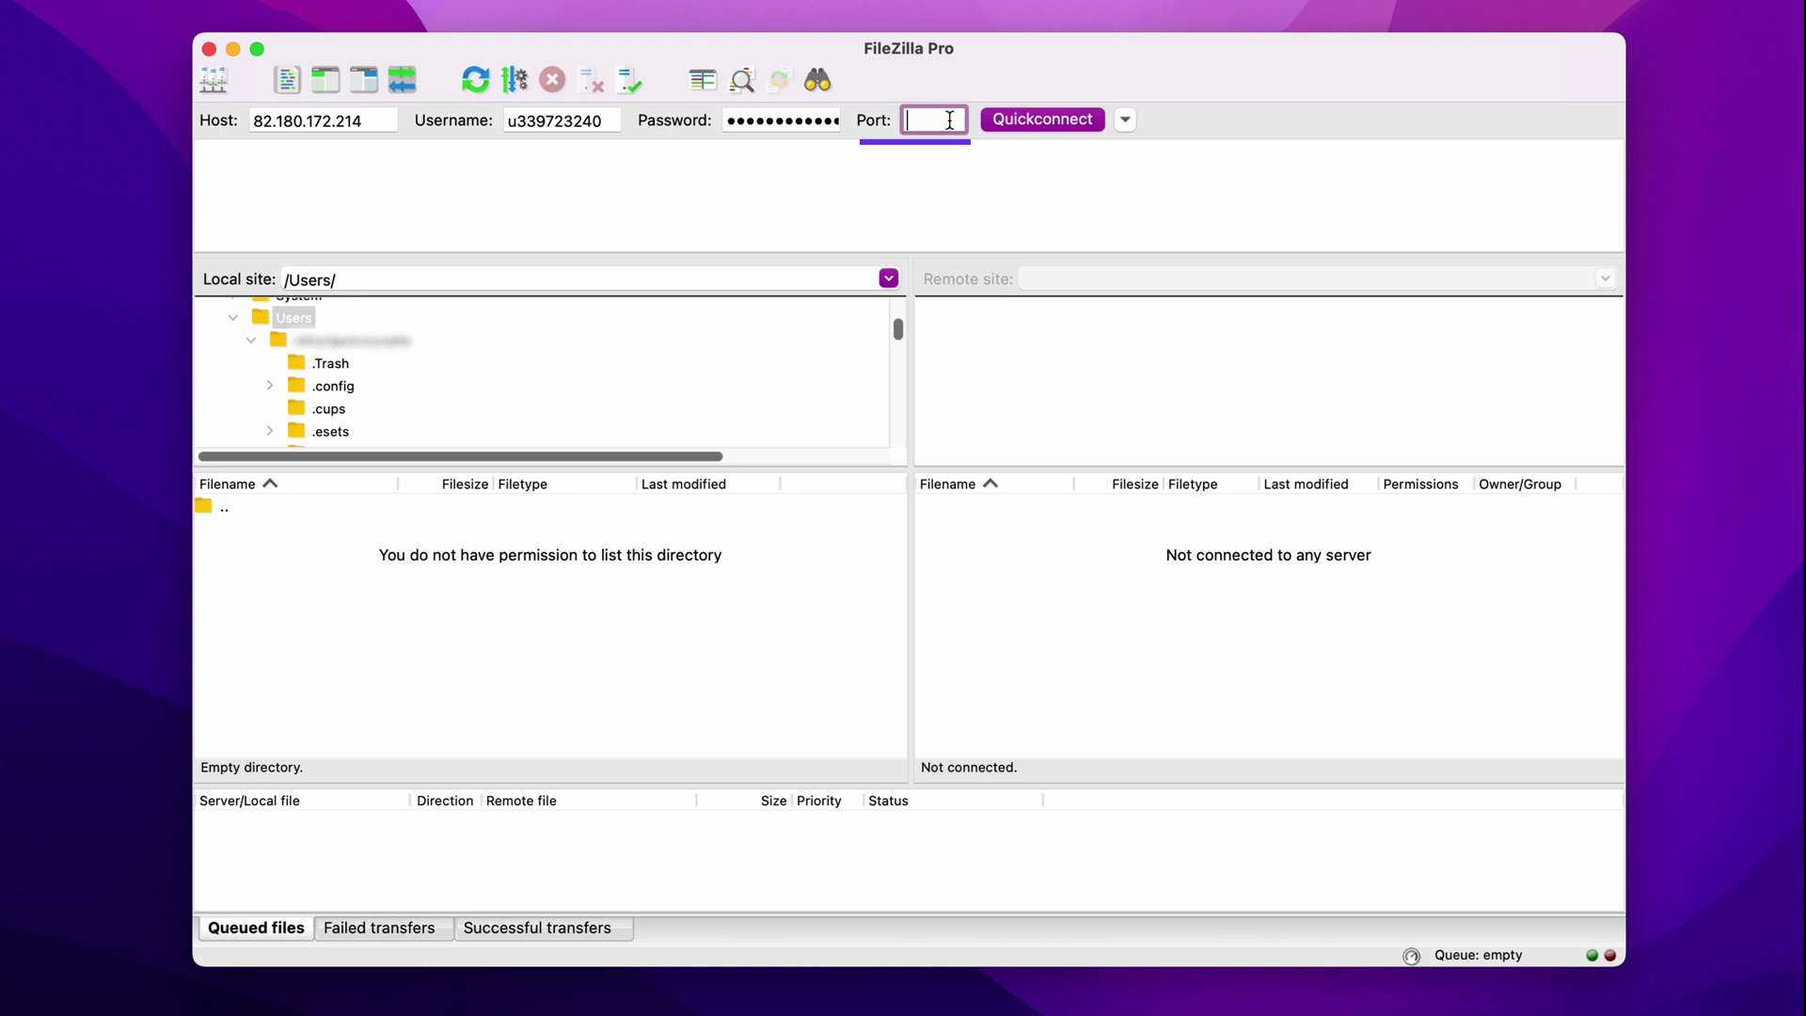
Quickconnect to the FTP server on port 21, trusting its certificate
{"action": "type", "text": "21"}
{"action": "left_click", "coordinate": [1058, 123]}
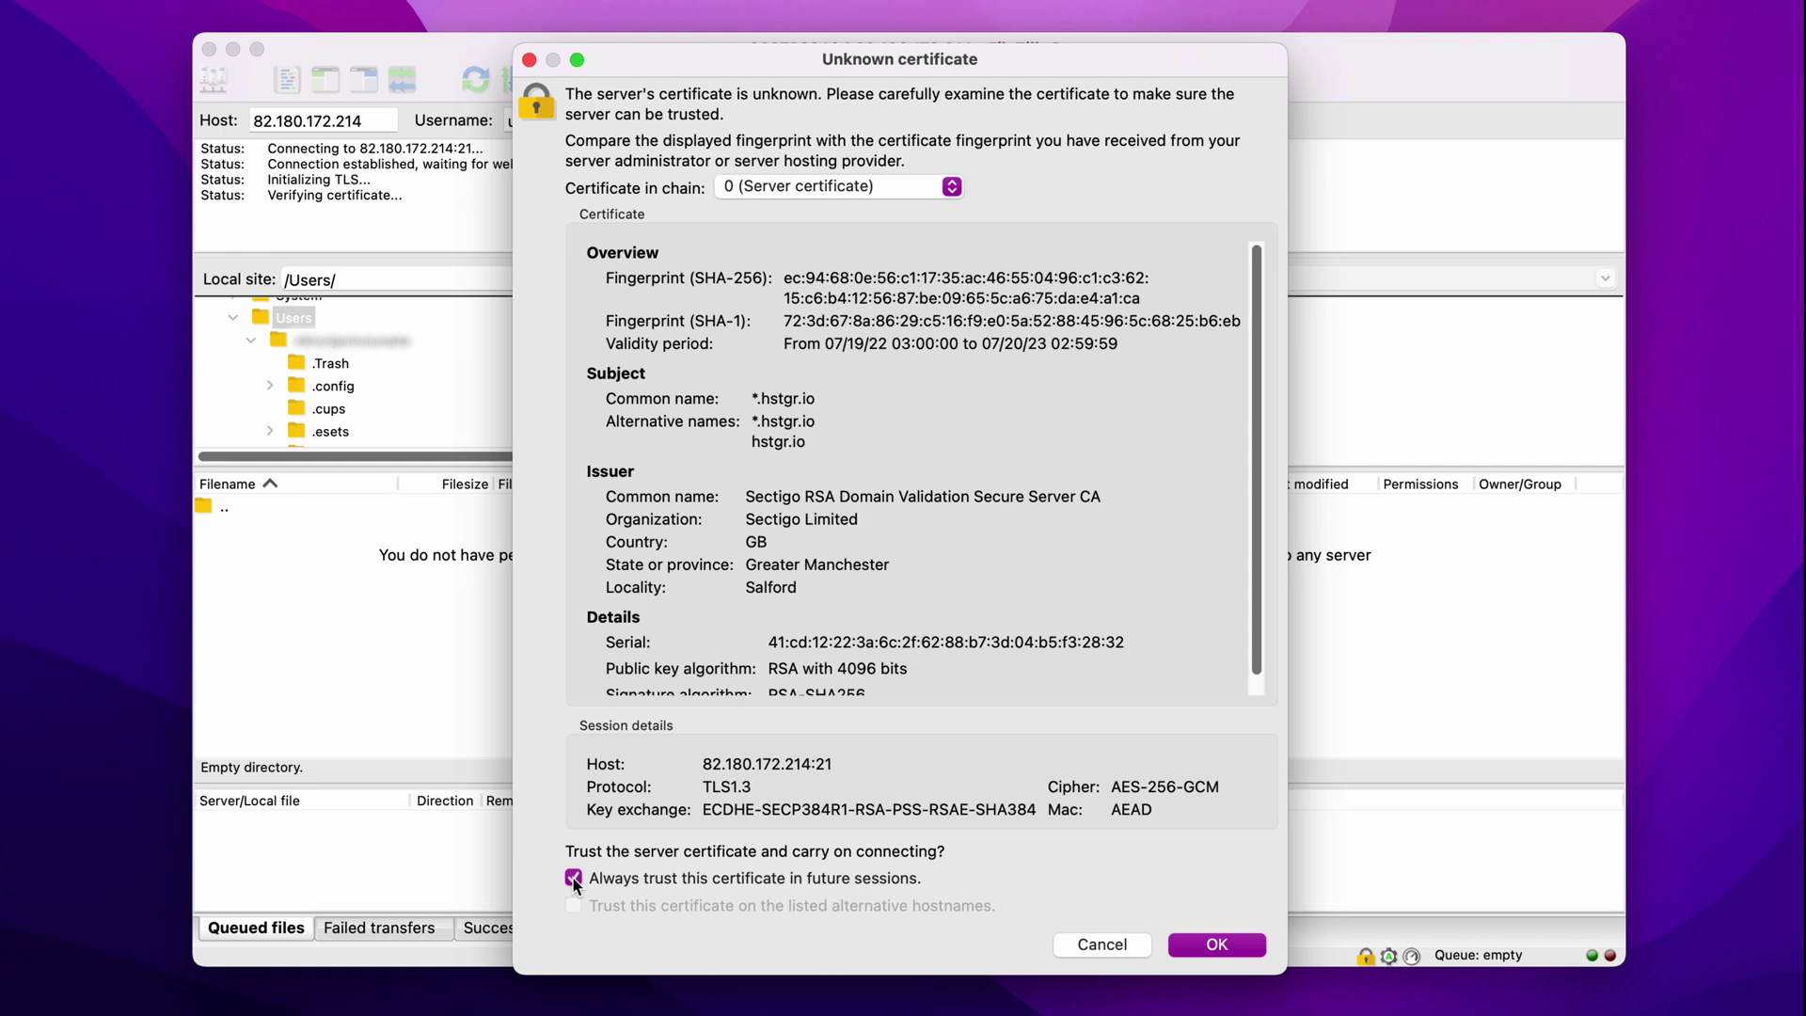
{"action": "left_click", "coordinate": [1199, 940]}
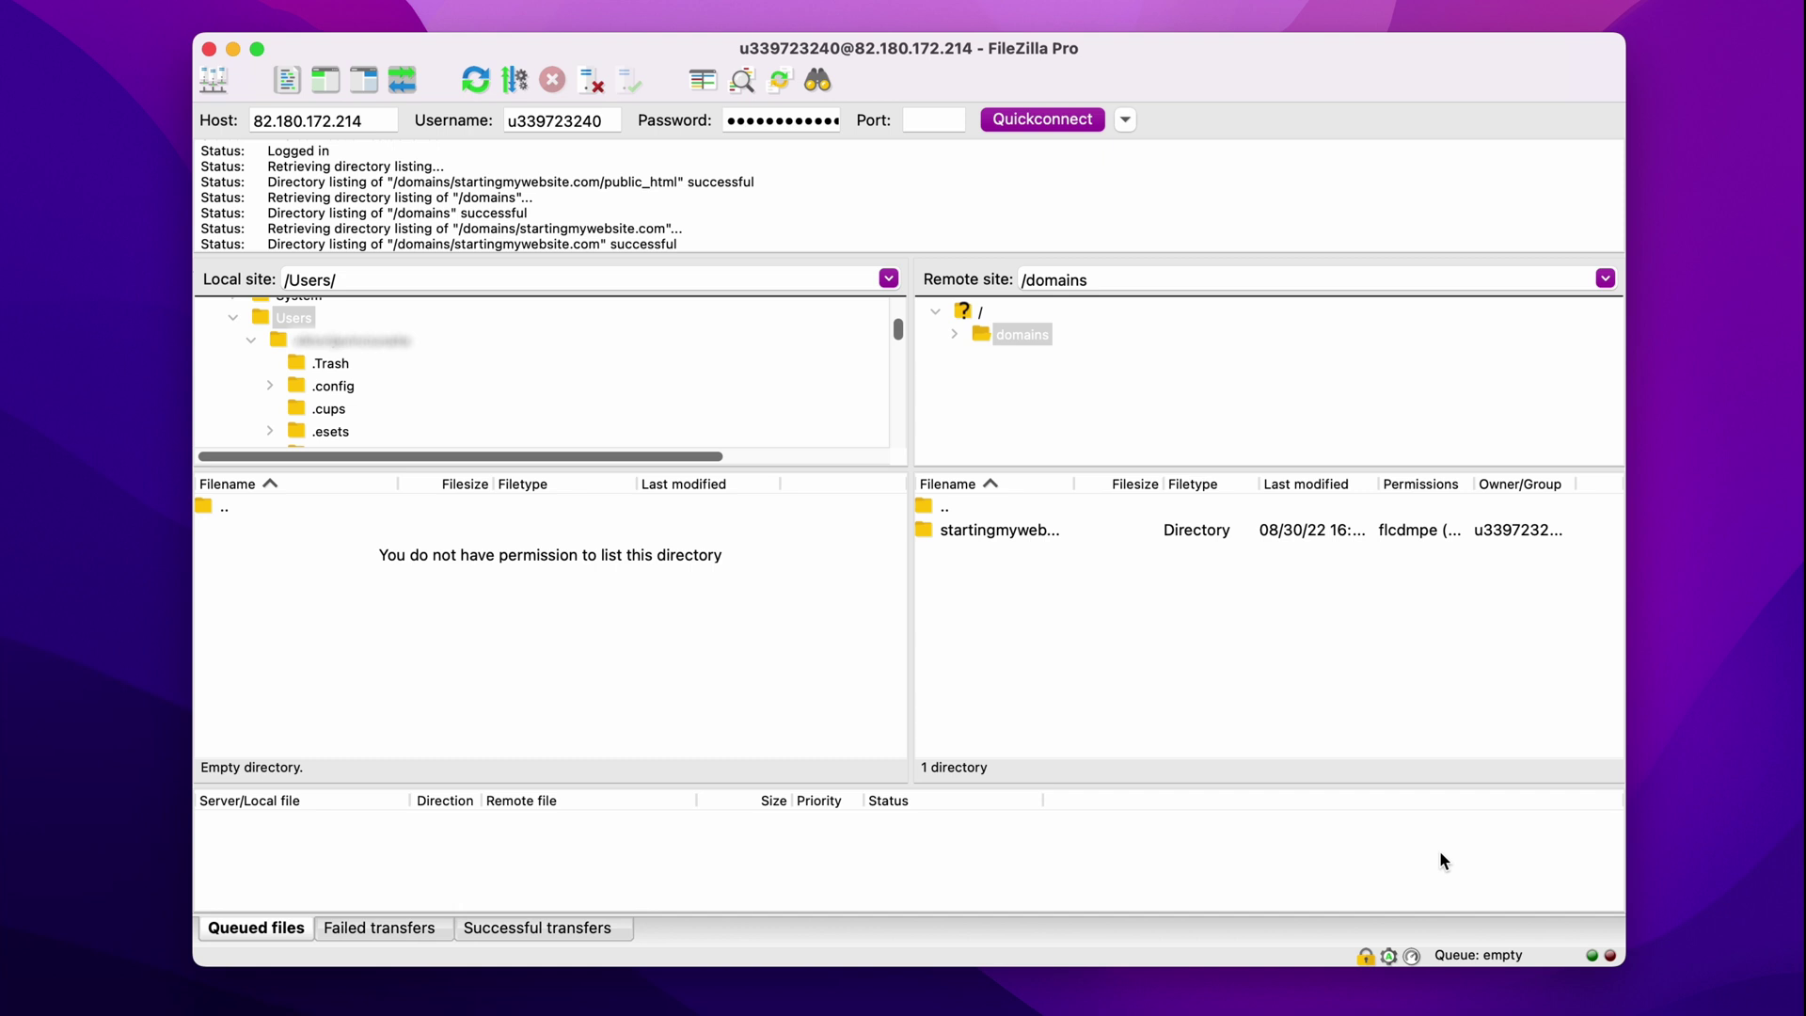
Download the domains > startingmywebsite.com > public_html folder to the computer
{"action": "left_click", "coordinate": [948, 334]}
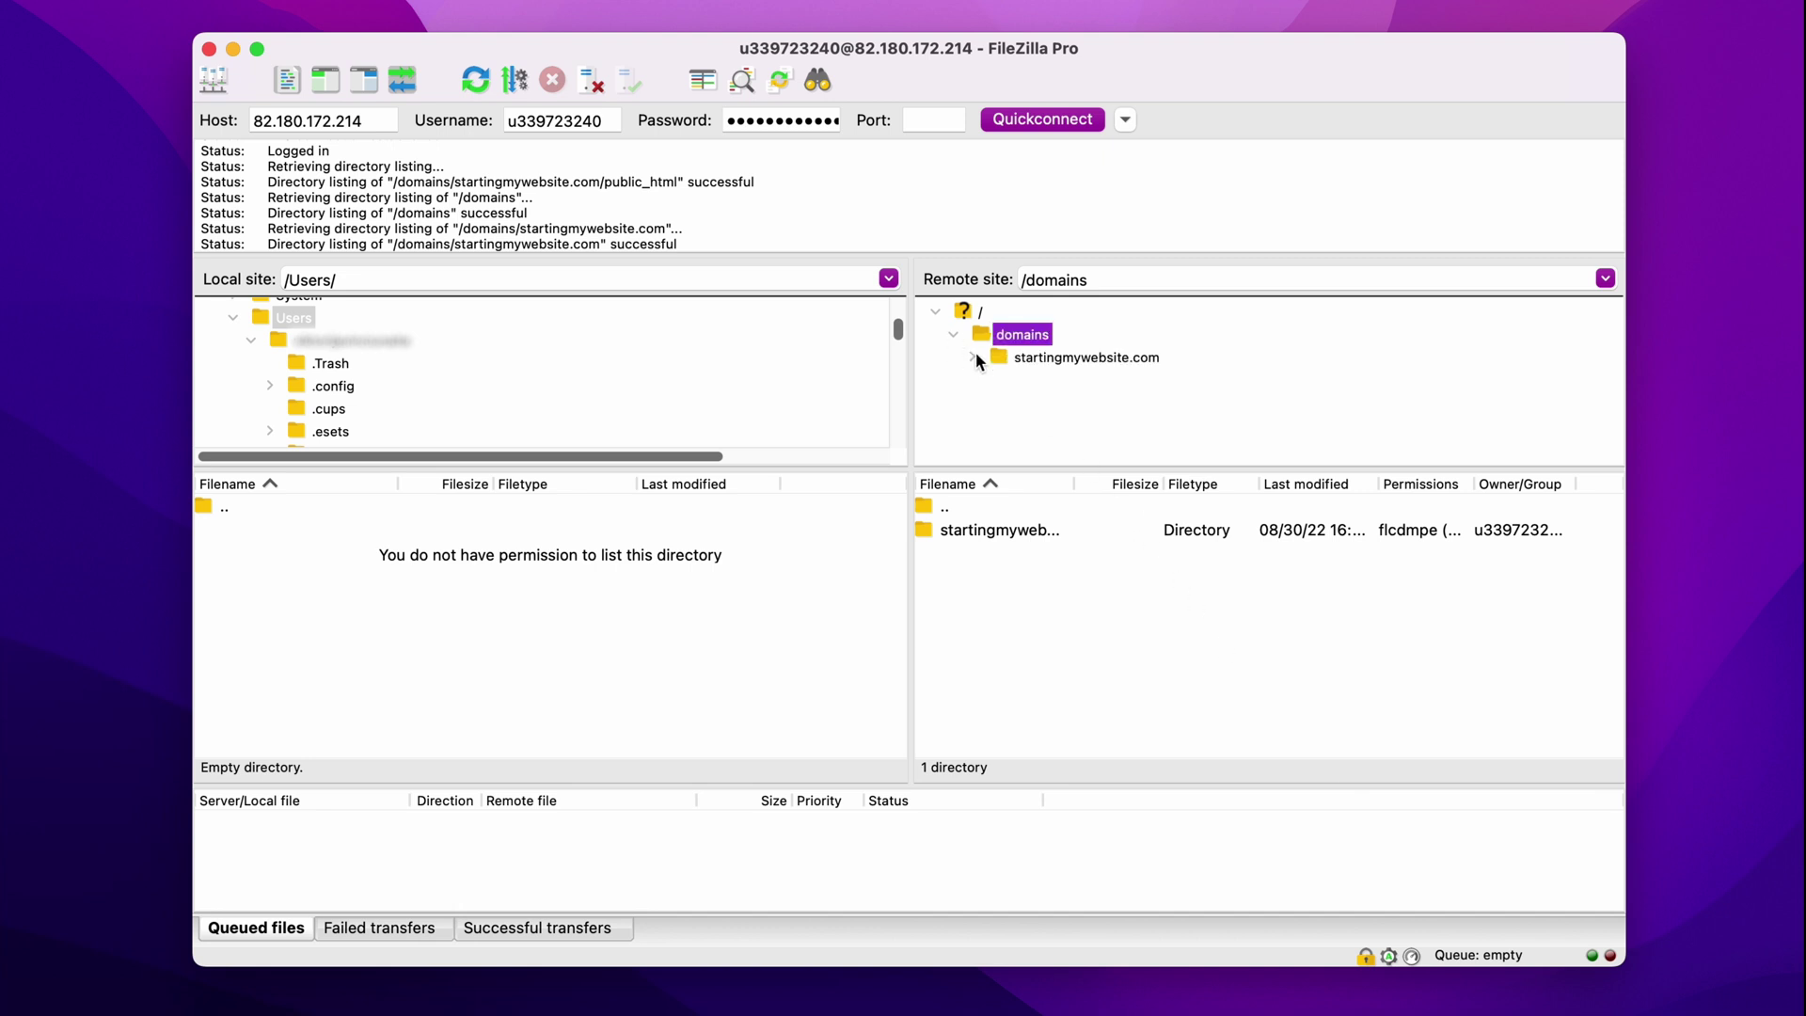
{"action": "left_click", "coordinate": [974, 357]}
{"action": "left_click", "coordinate": [1061, 381]}
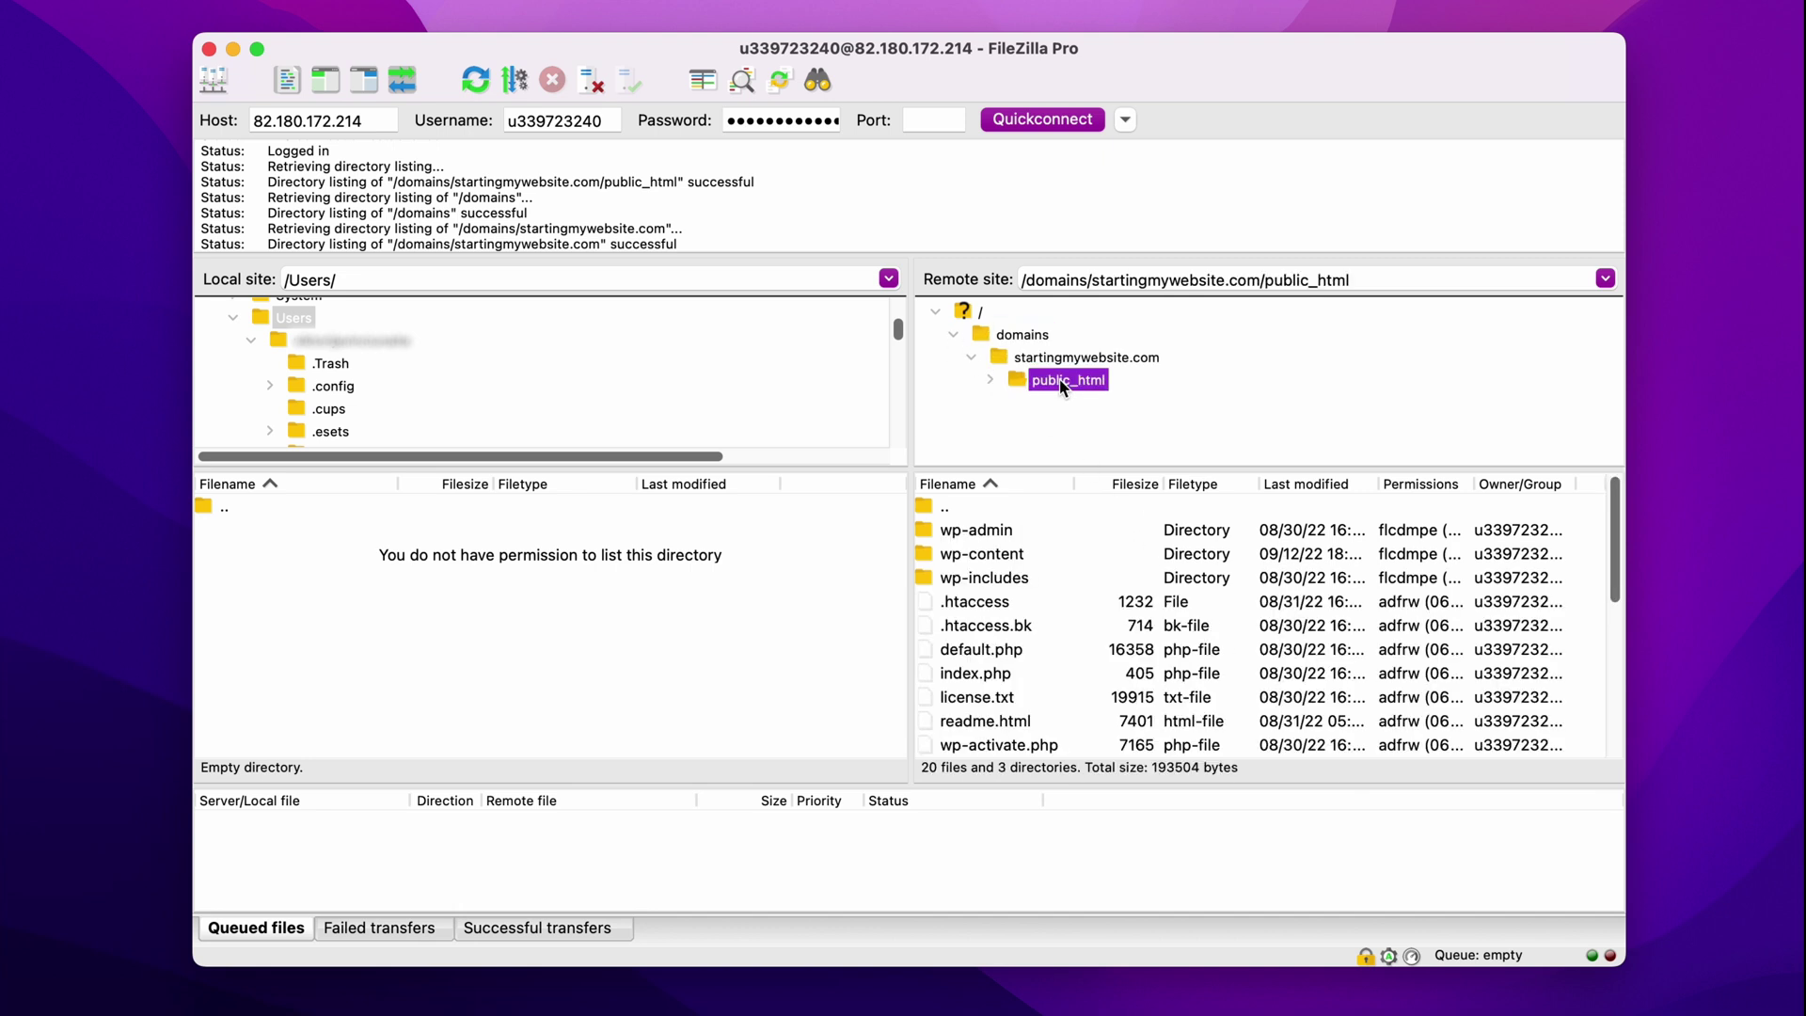
{"action": "right_click", "coordinate": [1060, 384]}
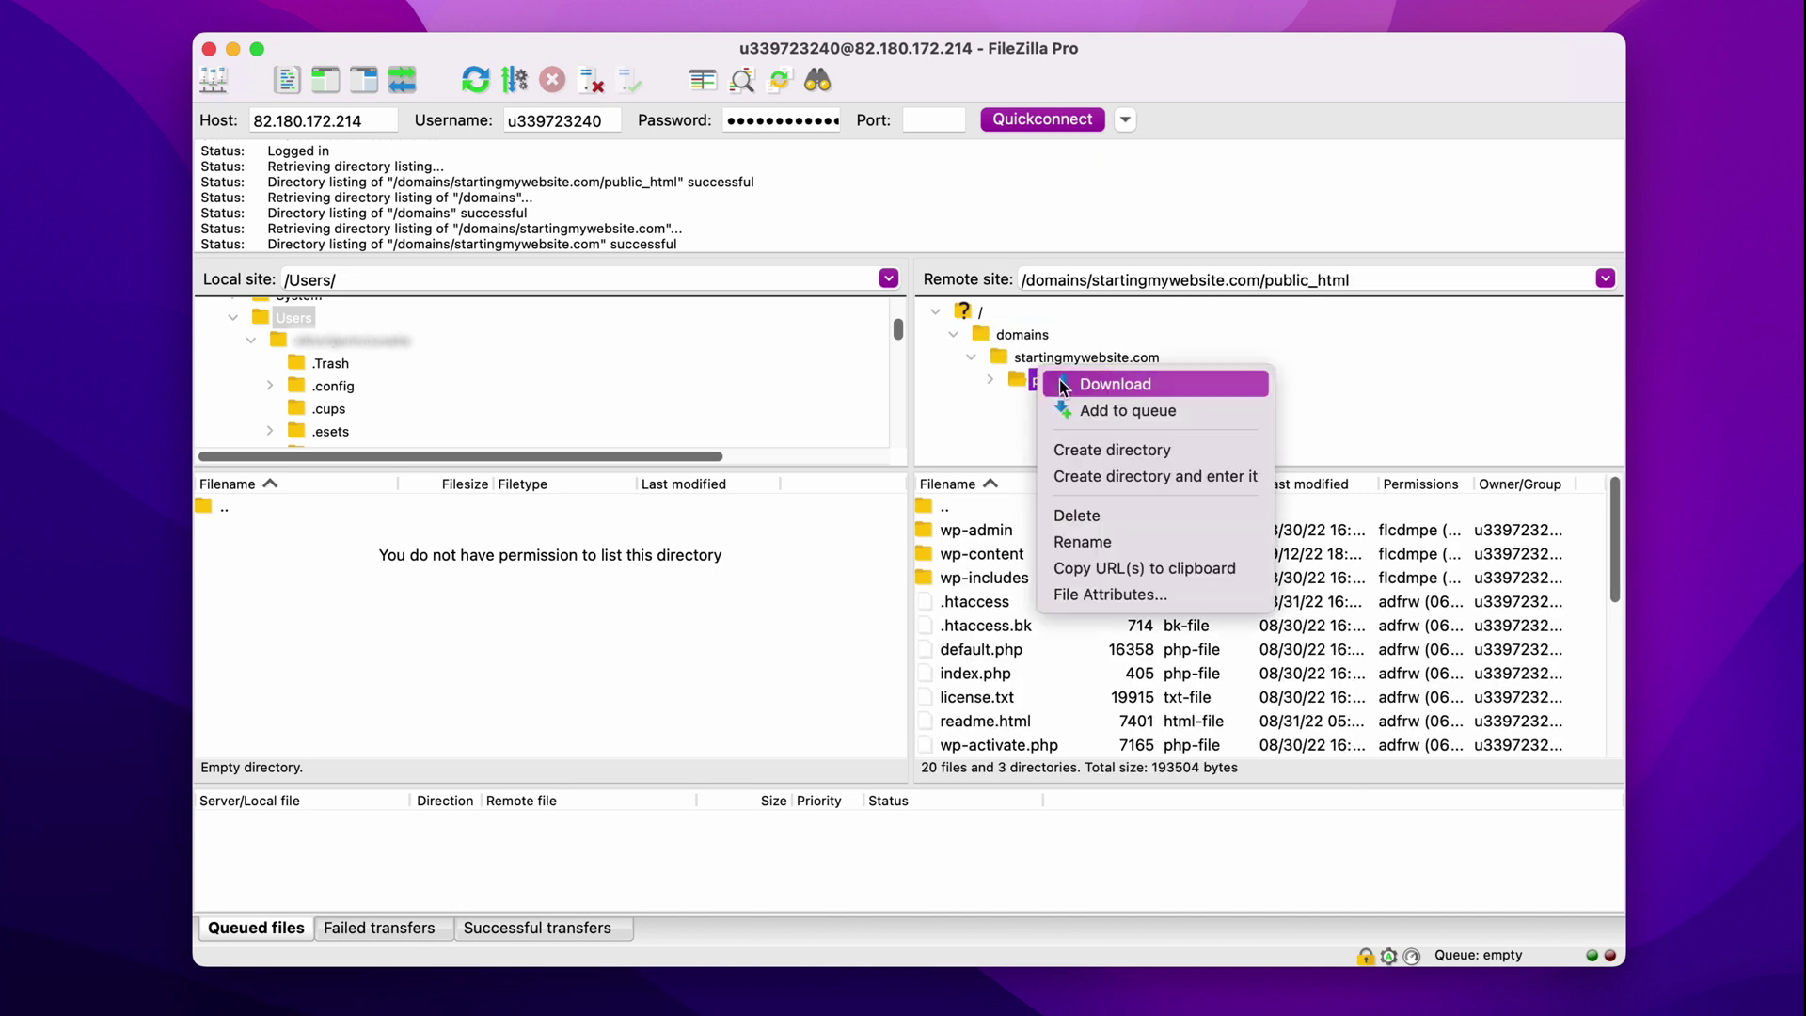
{"action": "left_click", "coordinate": [1109, 382]}
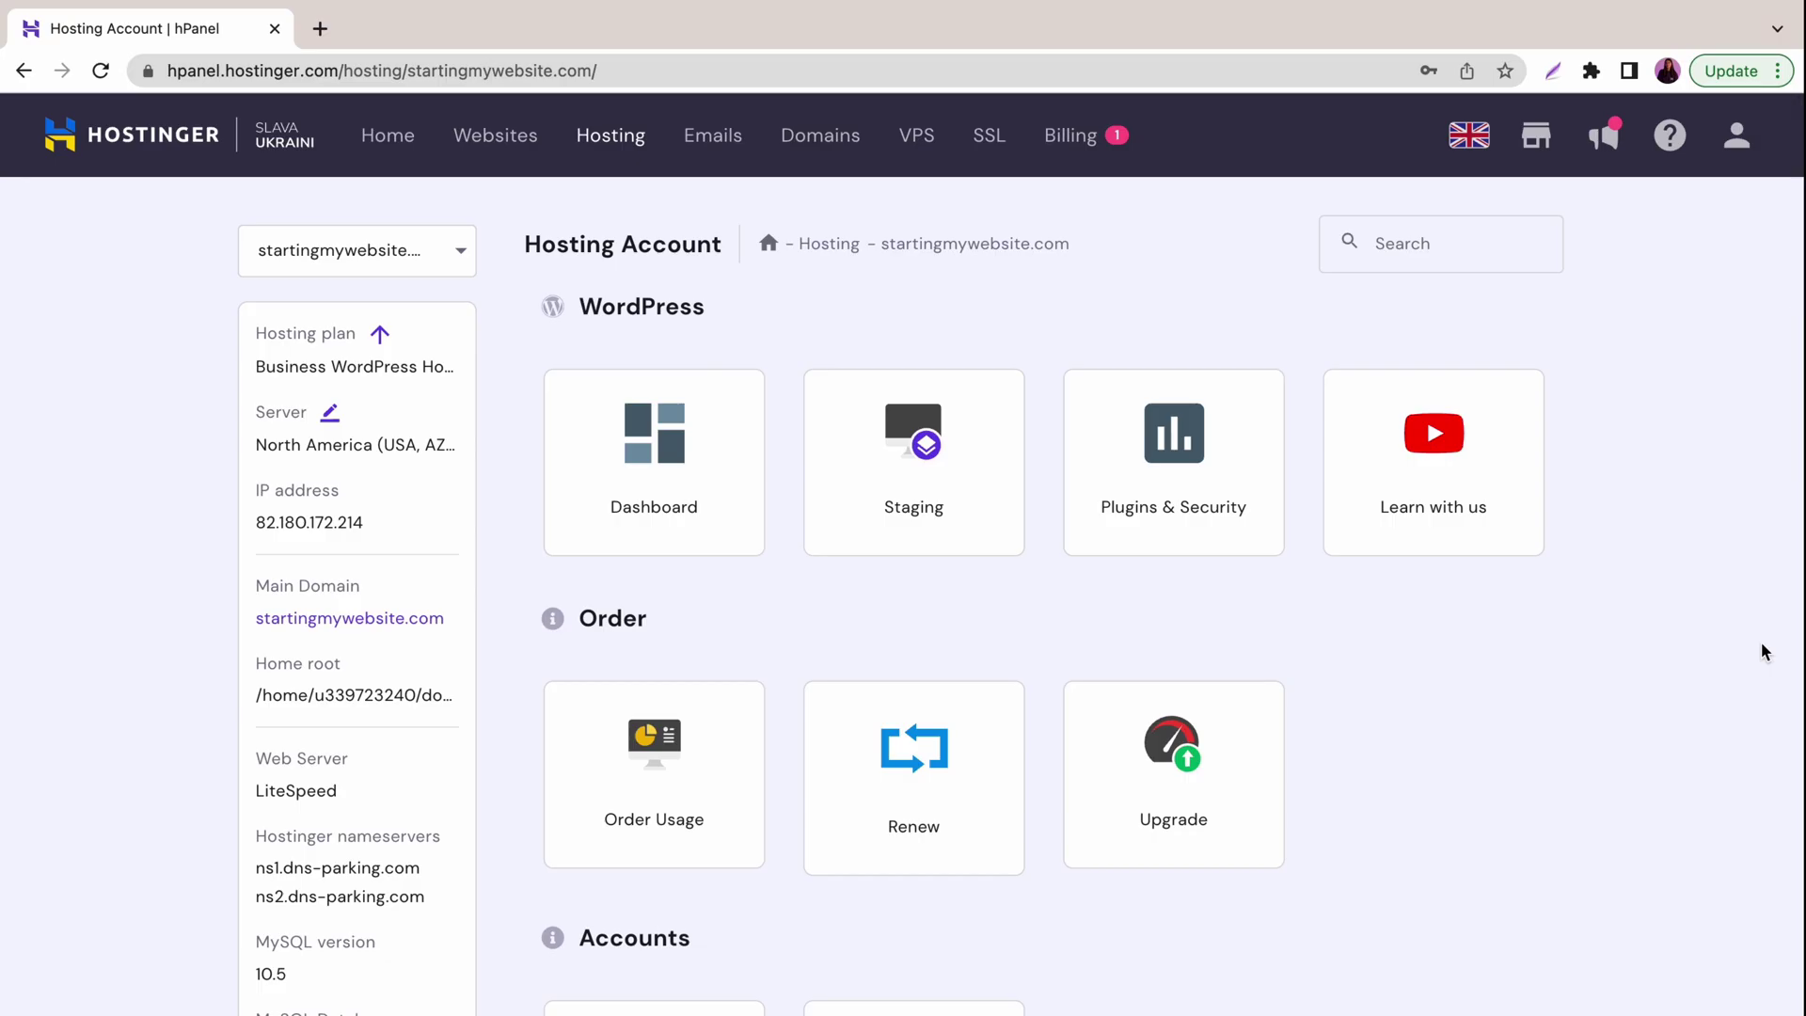
Launch phpMyAdmin from the Databases section of the hosting account page
{"action": "scroll", "coordinate": [1759, 651], "scroll_direction": "down", "scroll_amount": 15}
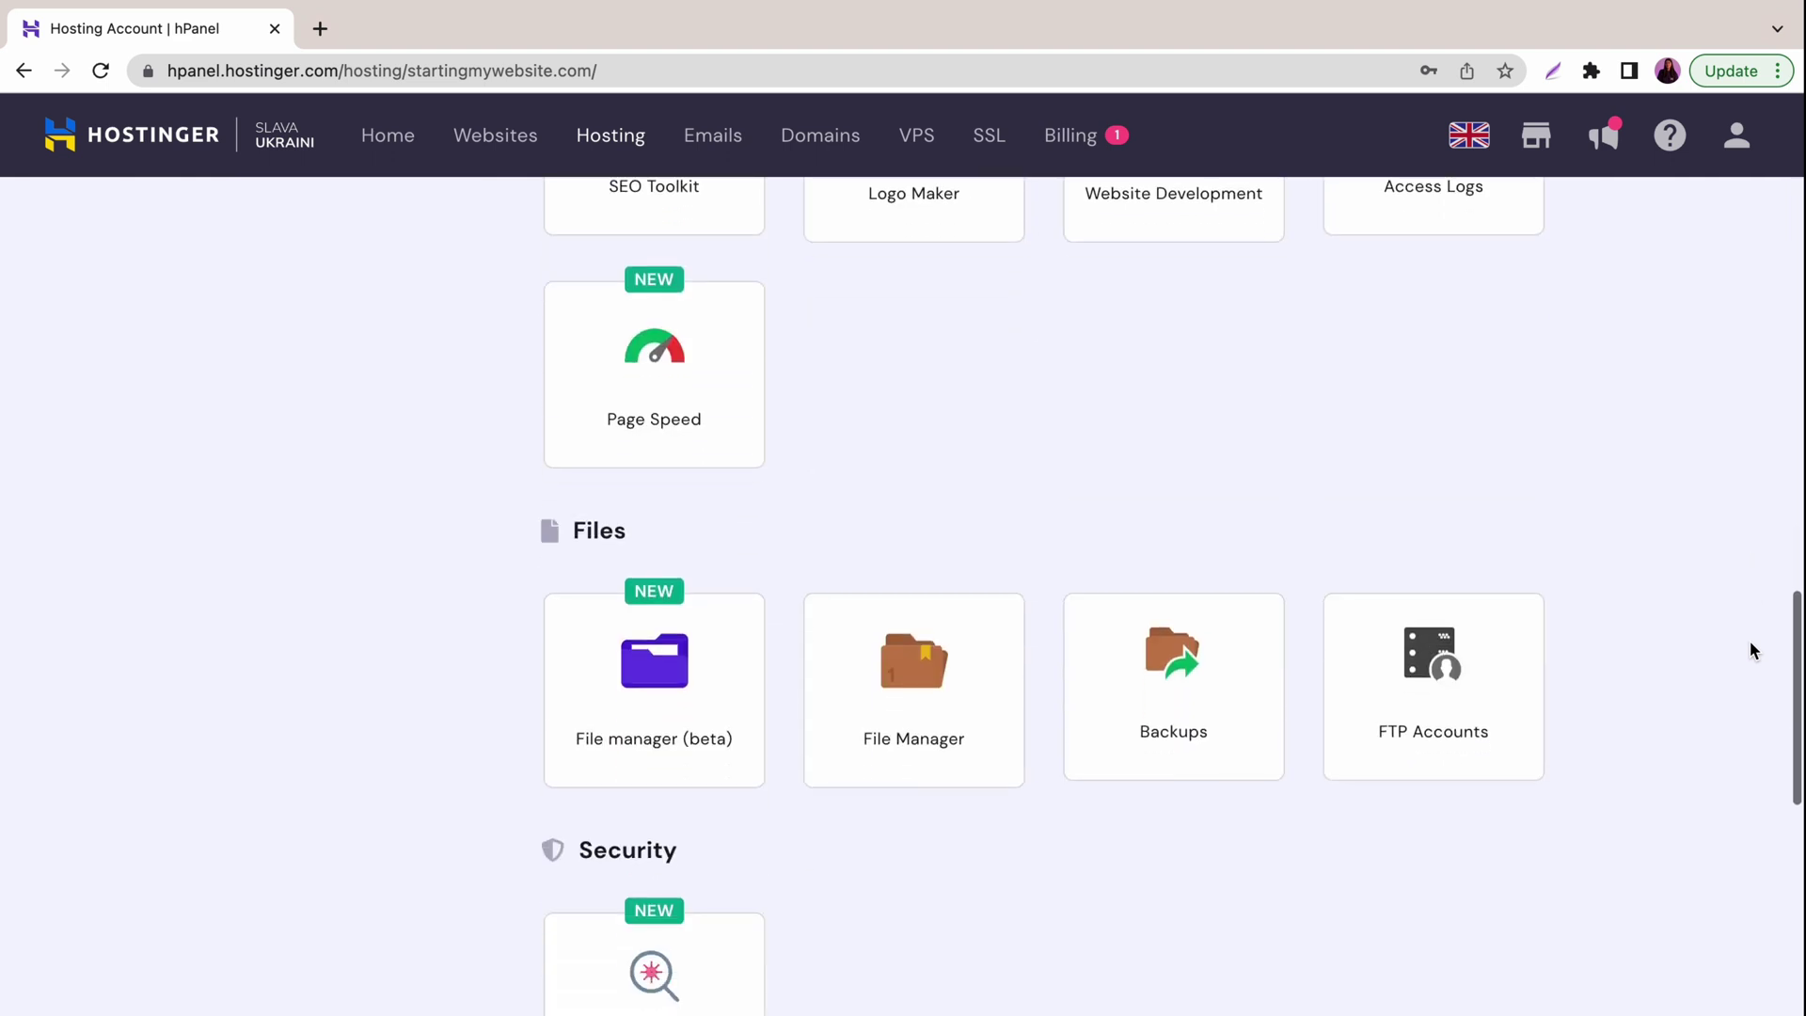
{"action": "scroll", "coordinate": [1755, 650], "scroll_direction": "down", "scroll_amount": 5}
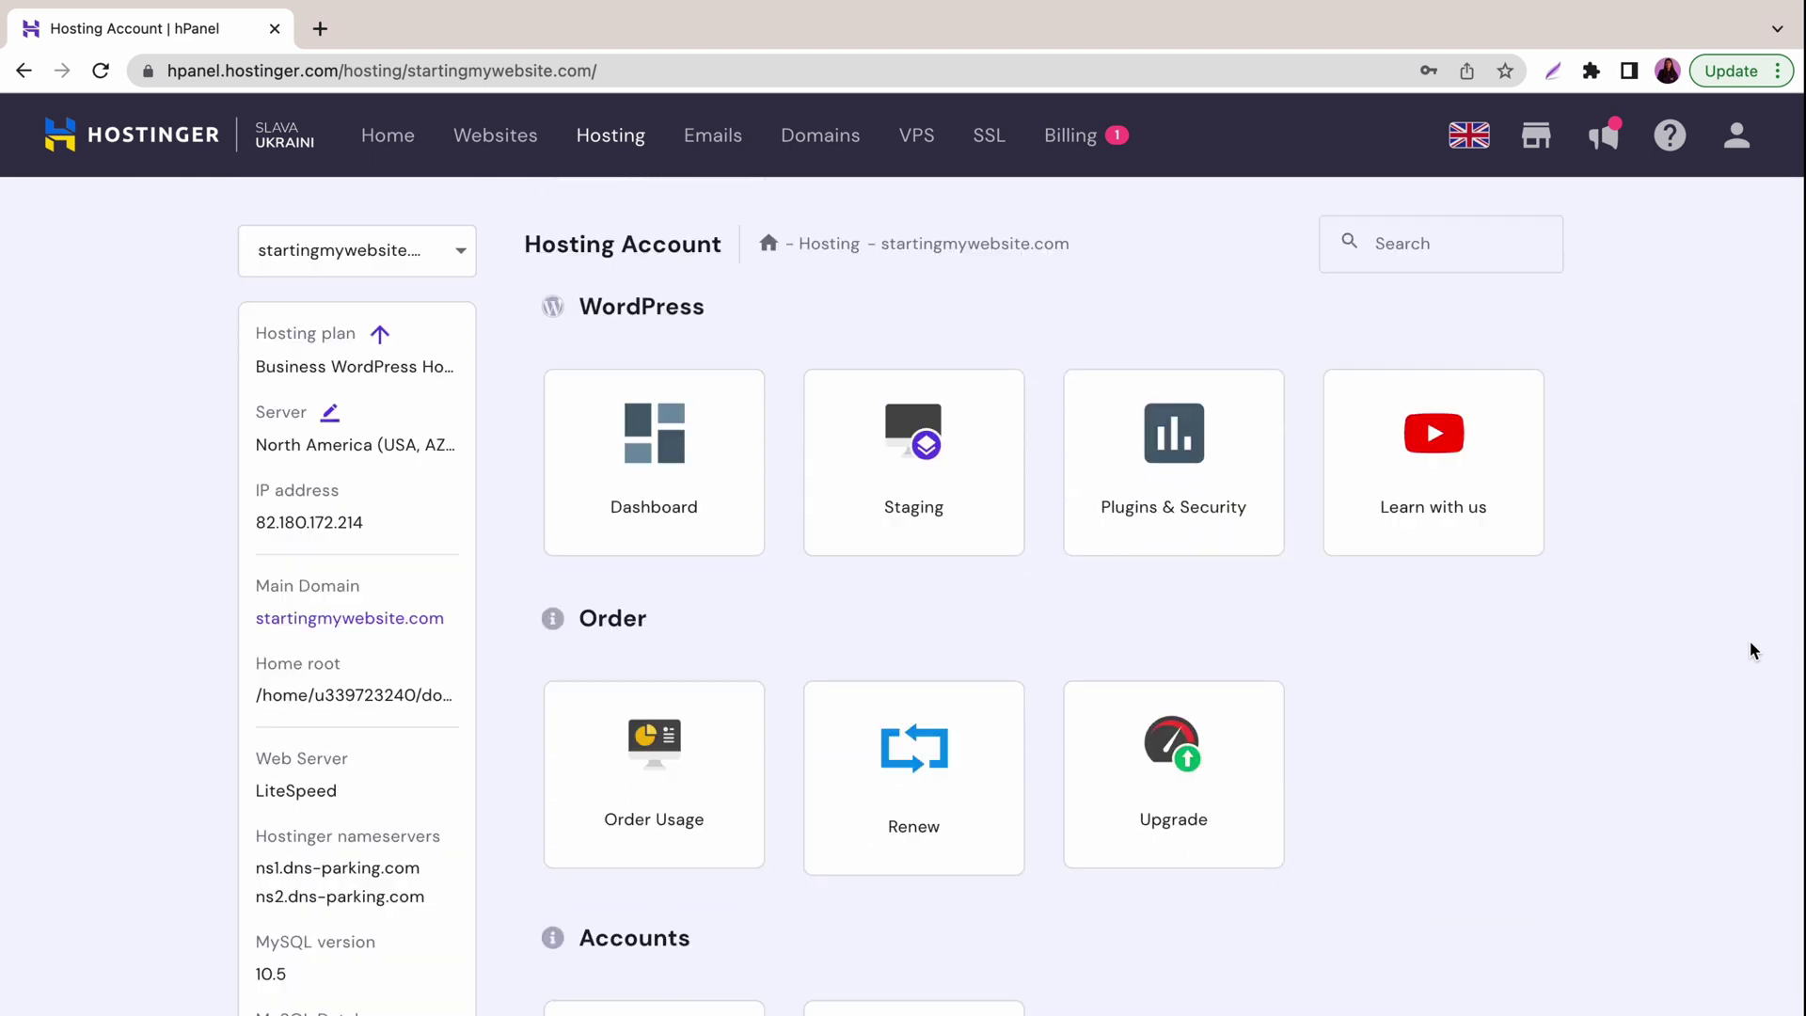
{"action": "scroll", "coordinate": [1754, 649], "scroll_direction": "down", "scroll_amount": 15}
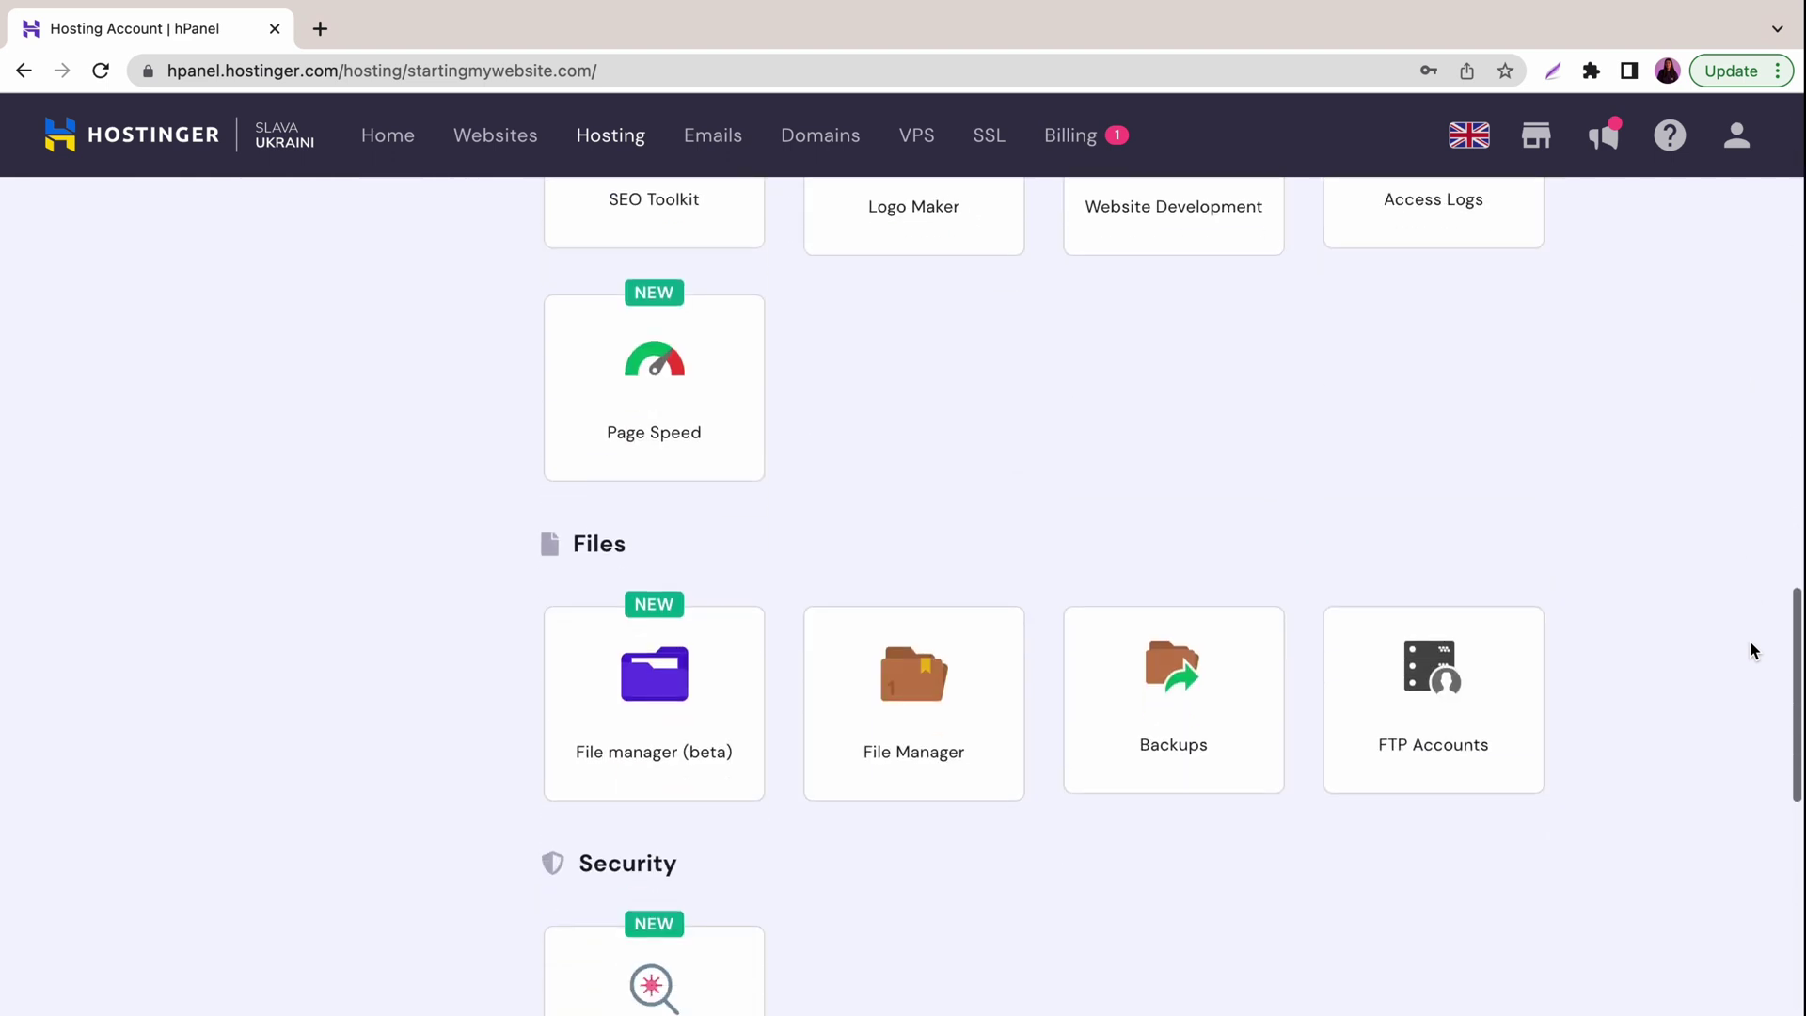
{"action": "scroll", "coordinate": [1754, 649], "scroll_direction": "down", "scroll_amount": 6}
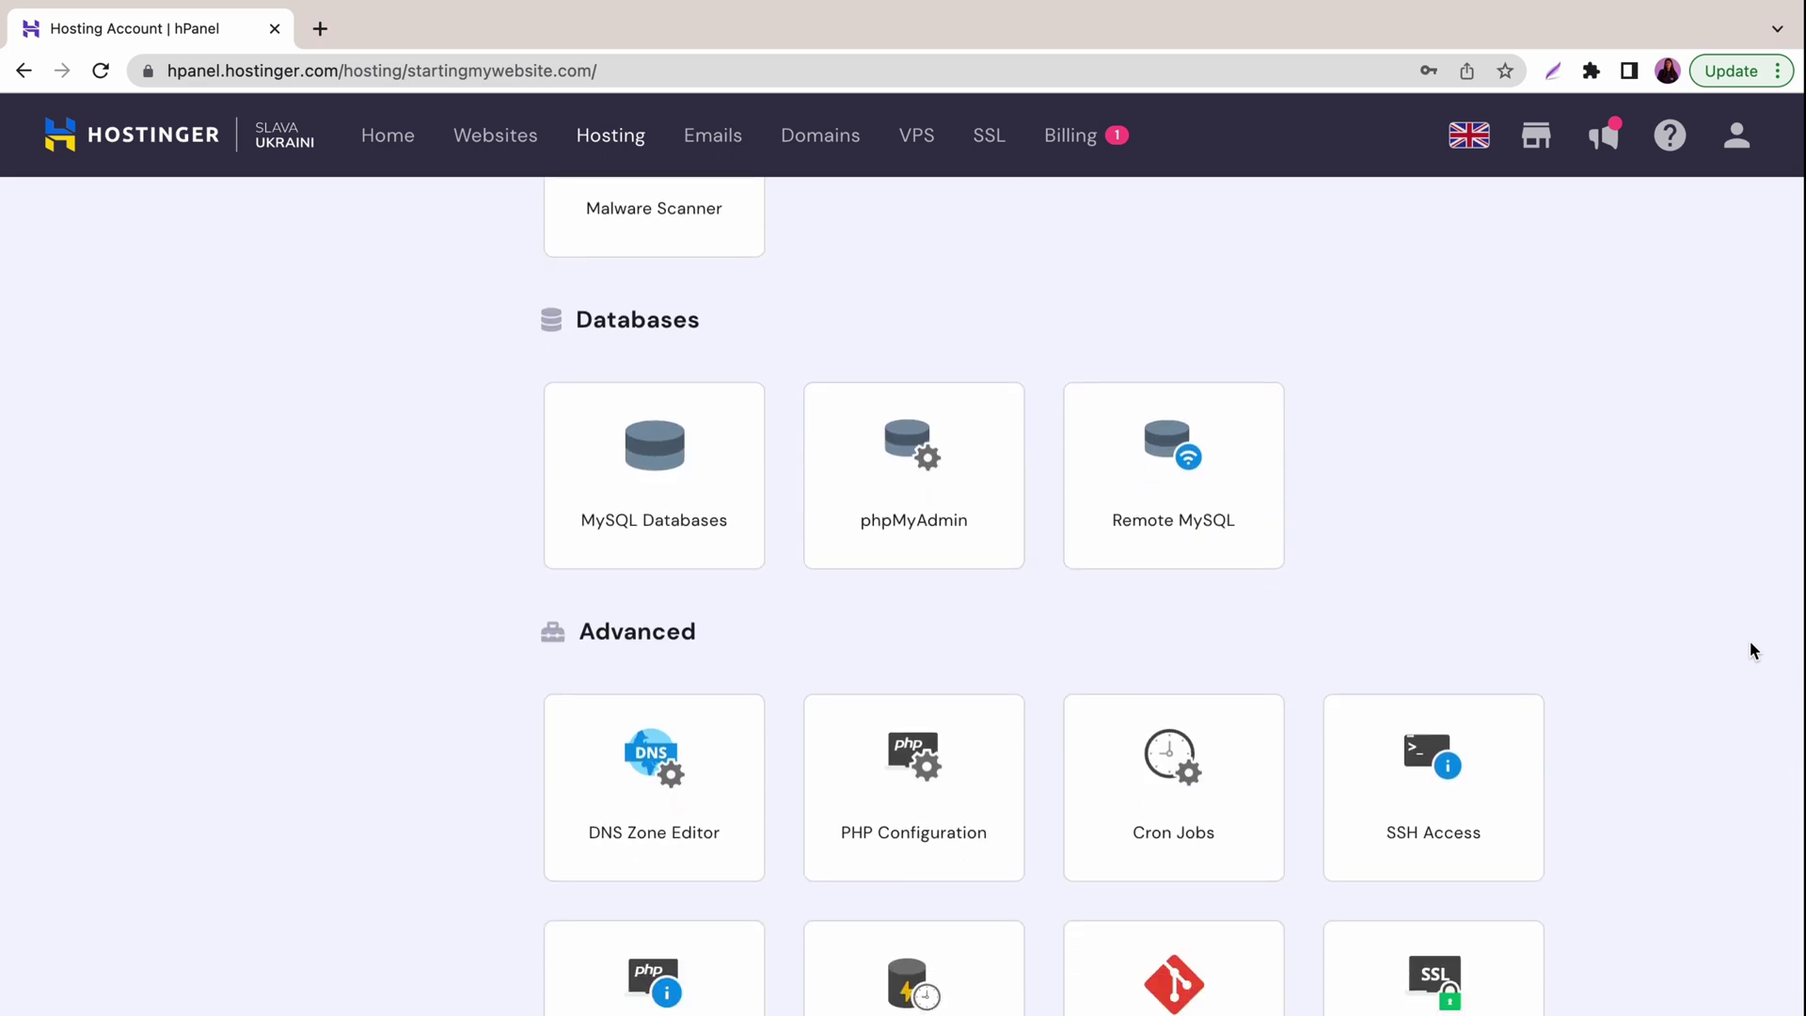
{"action": "left_click", "coordinate": [932, 496]}
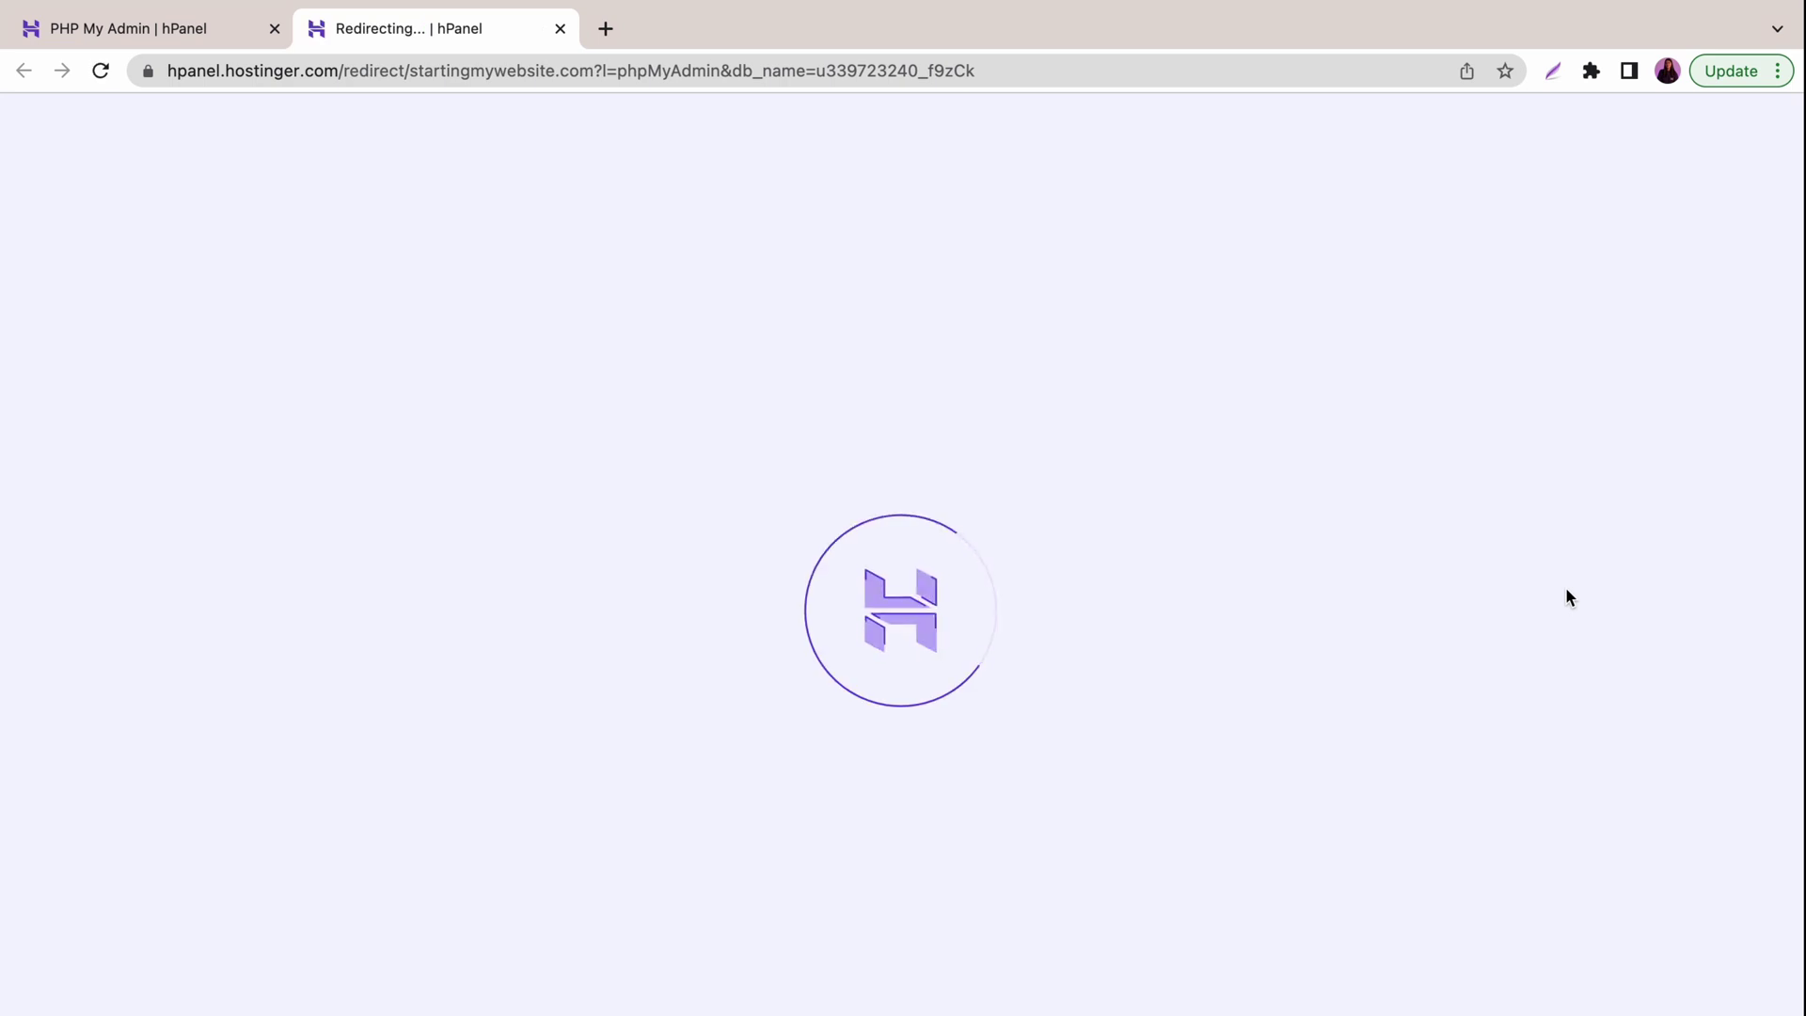
Select all 58 tables and export them using the Quick method in SQL format
{"action": "scroll", "coordinate": [1666, 647], "scroll_direction": "down", "scroll_amount": 15}
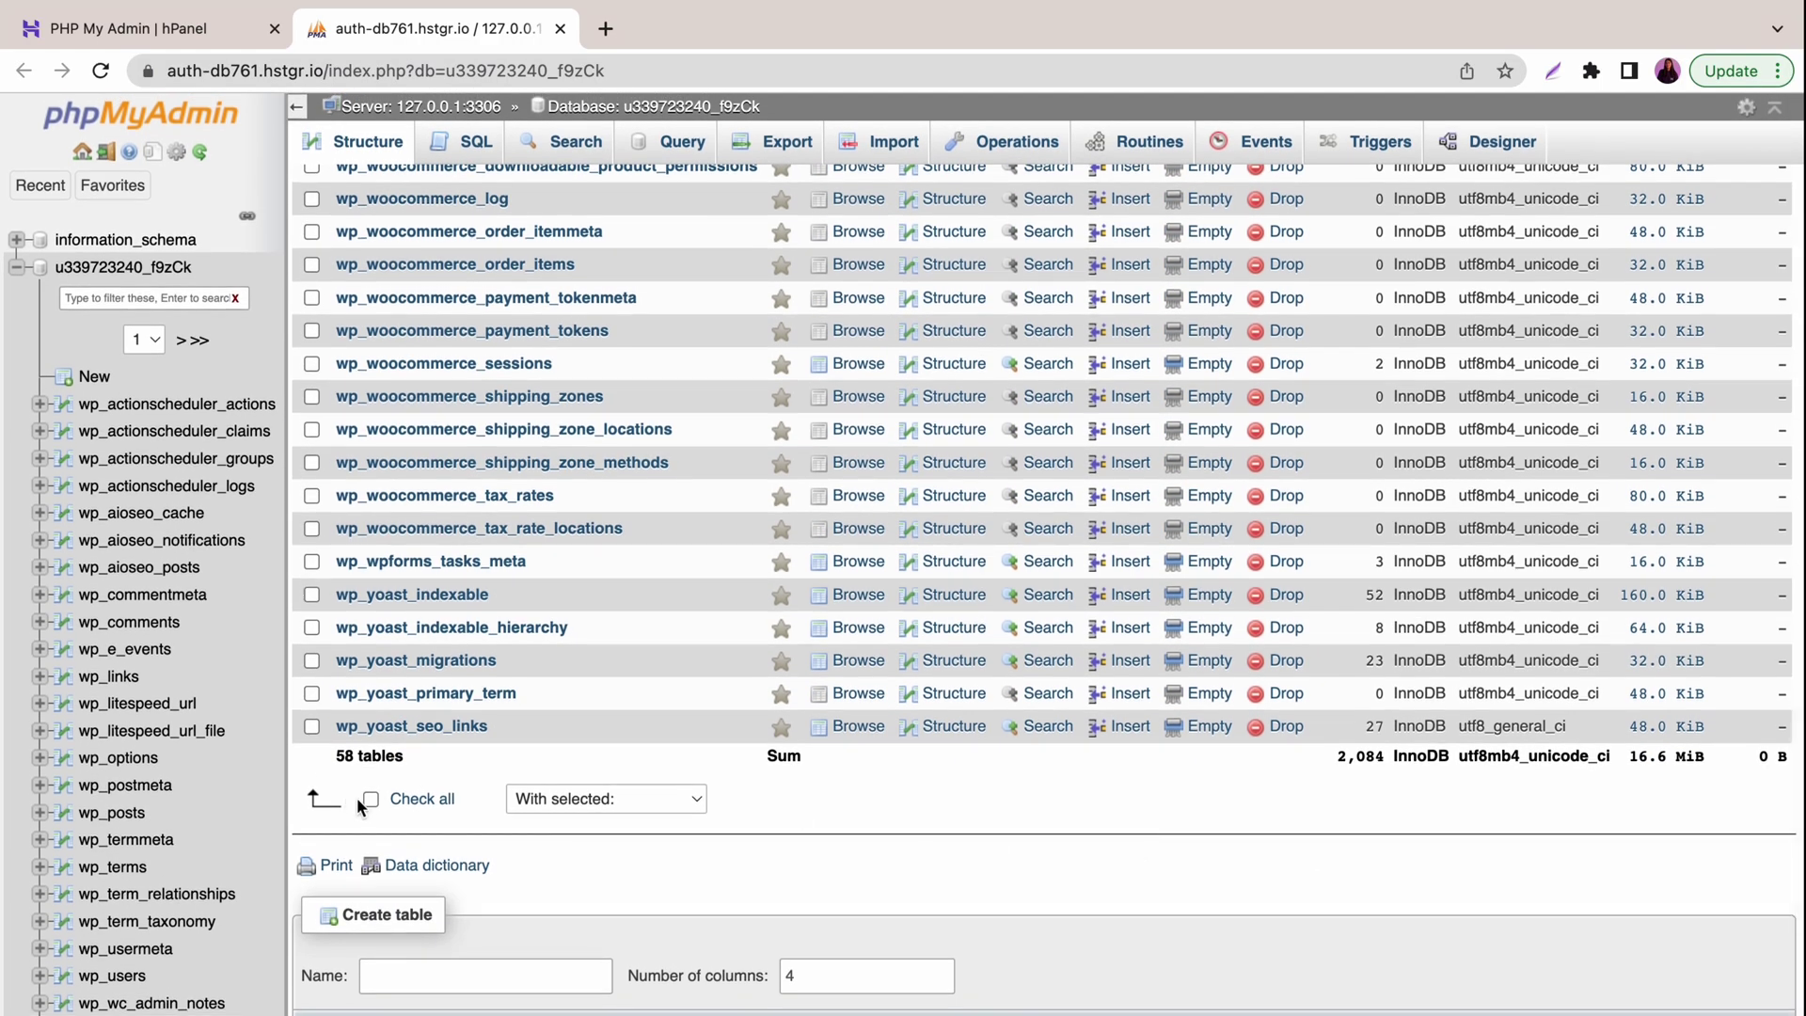
{"action": "left_click", "coordinate": [370, 800]}
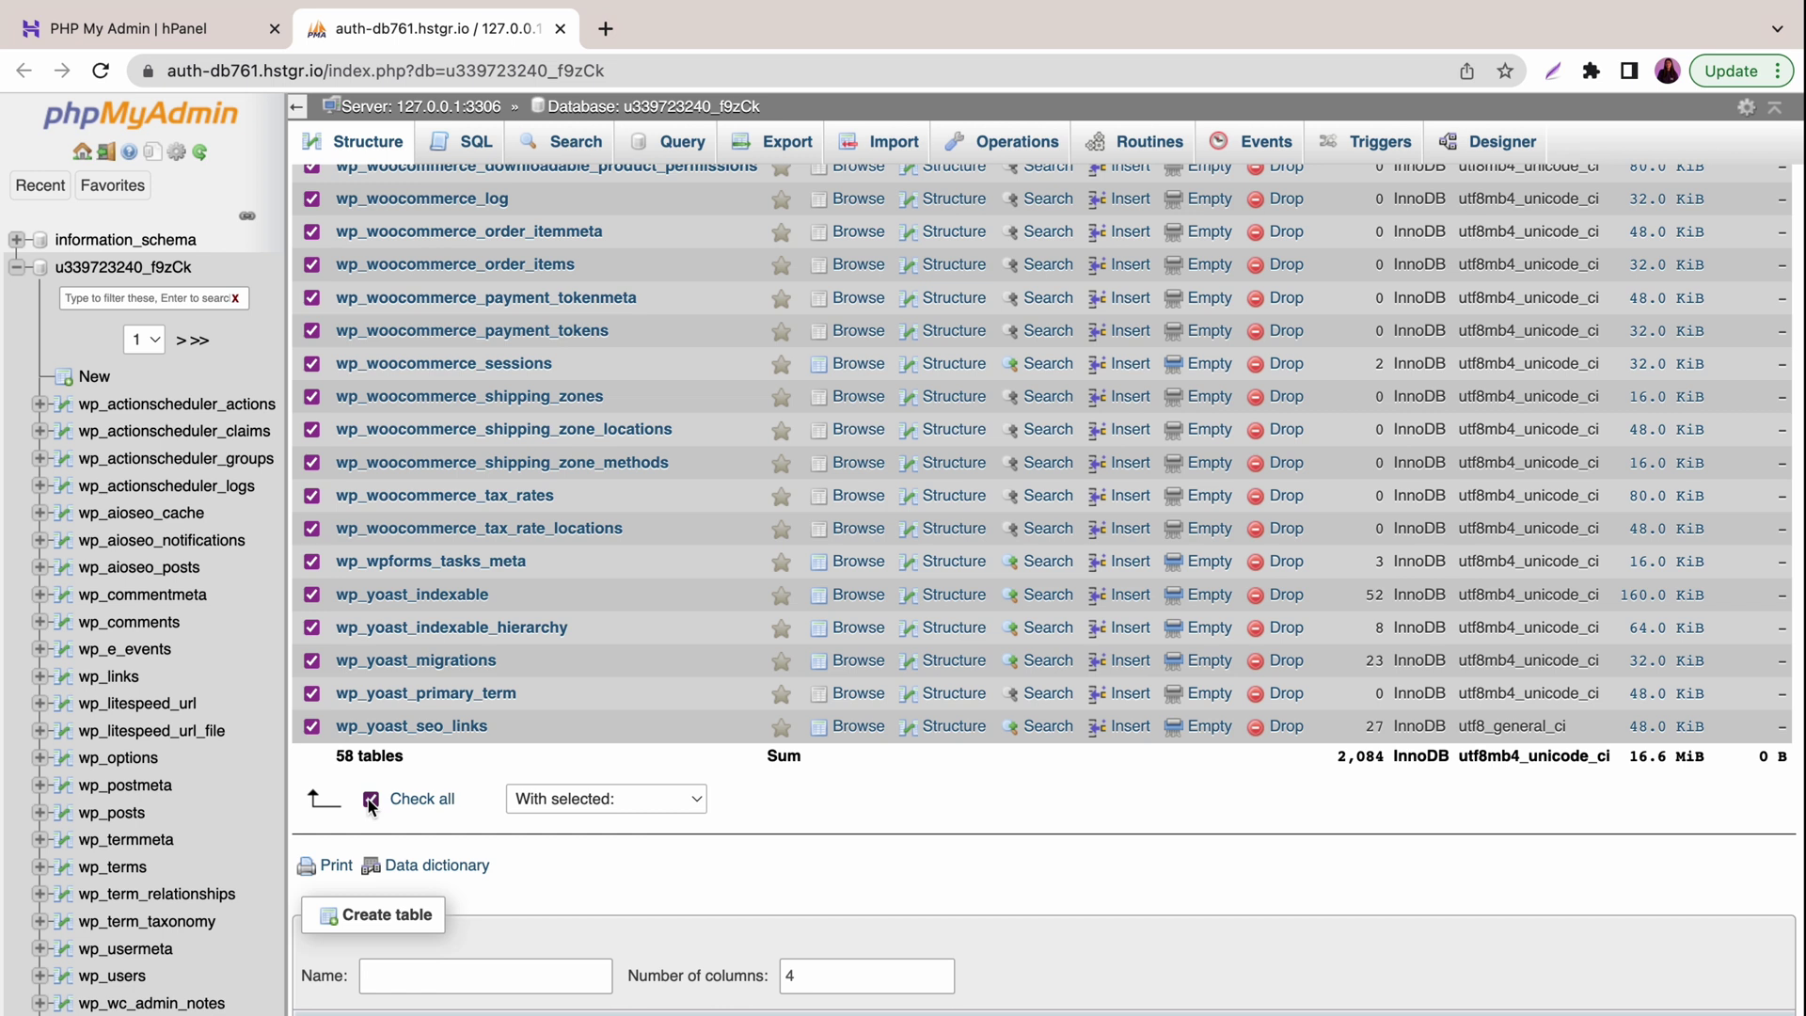
{"action": "left_click", "coordinate": [589, 799]}
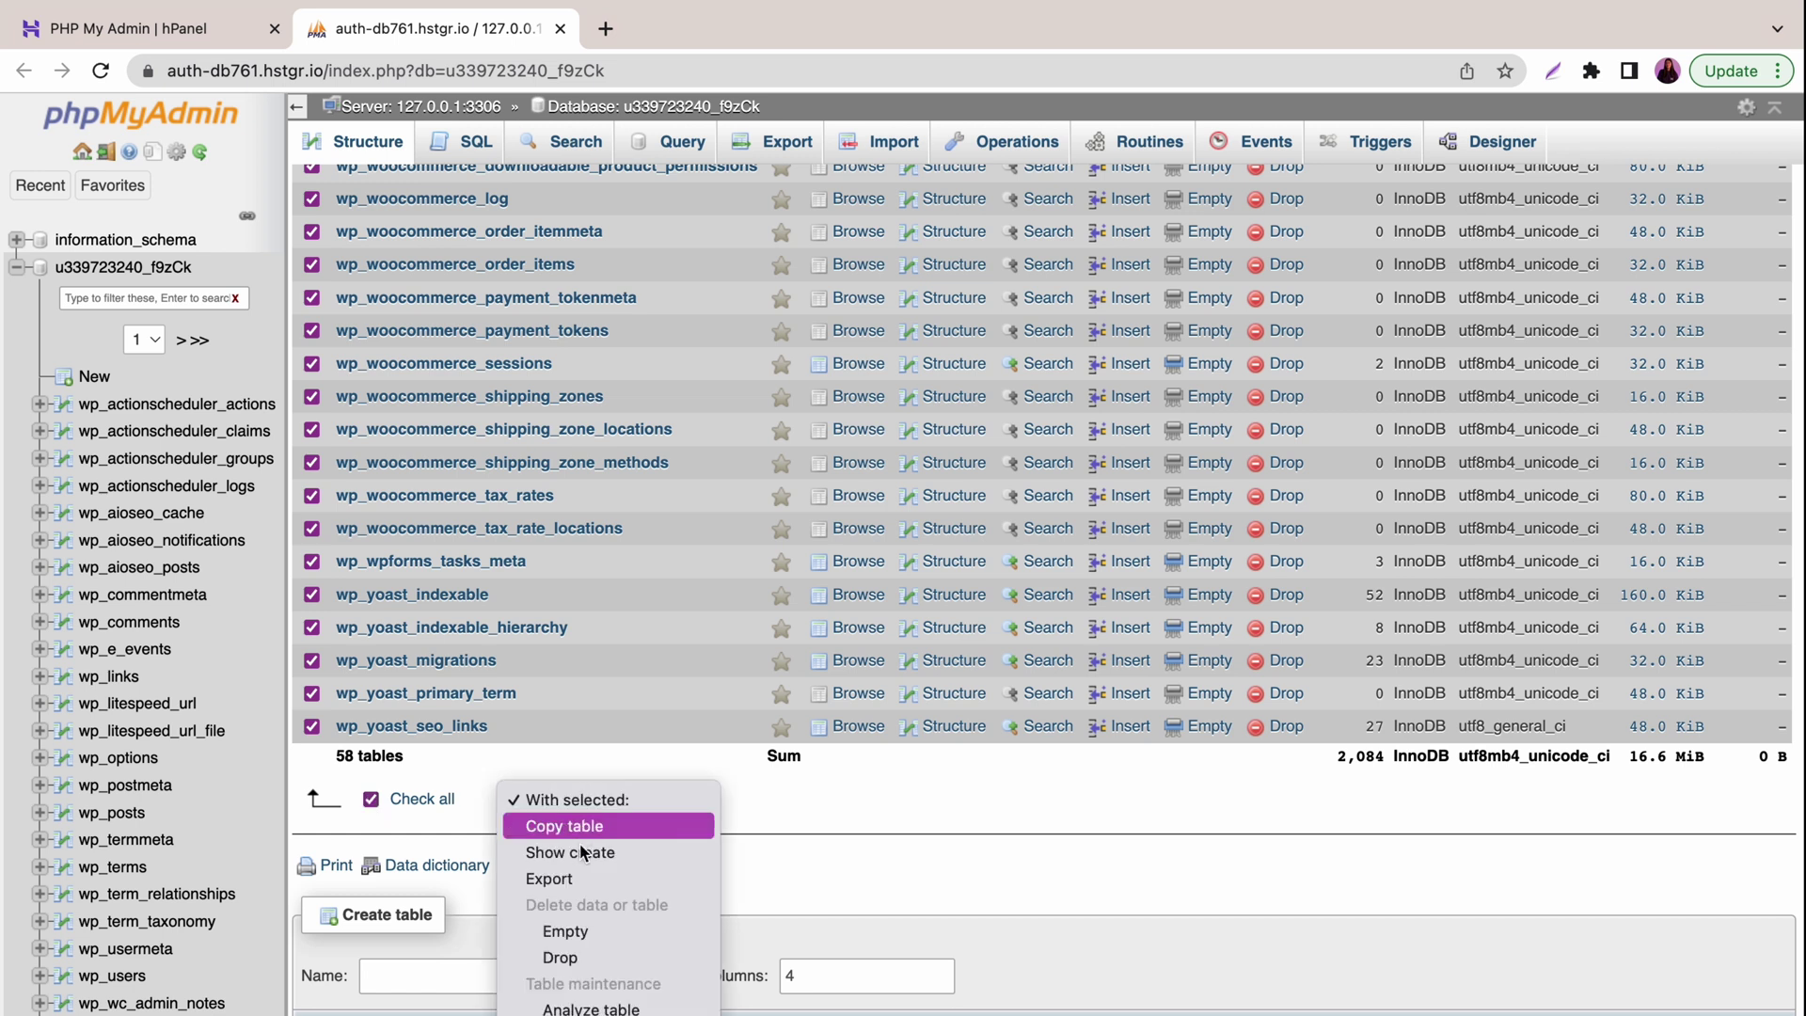
{"action": "left_click", "coordinate": [580, 877]}
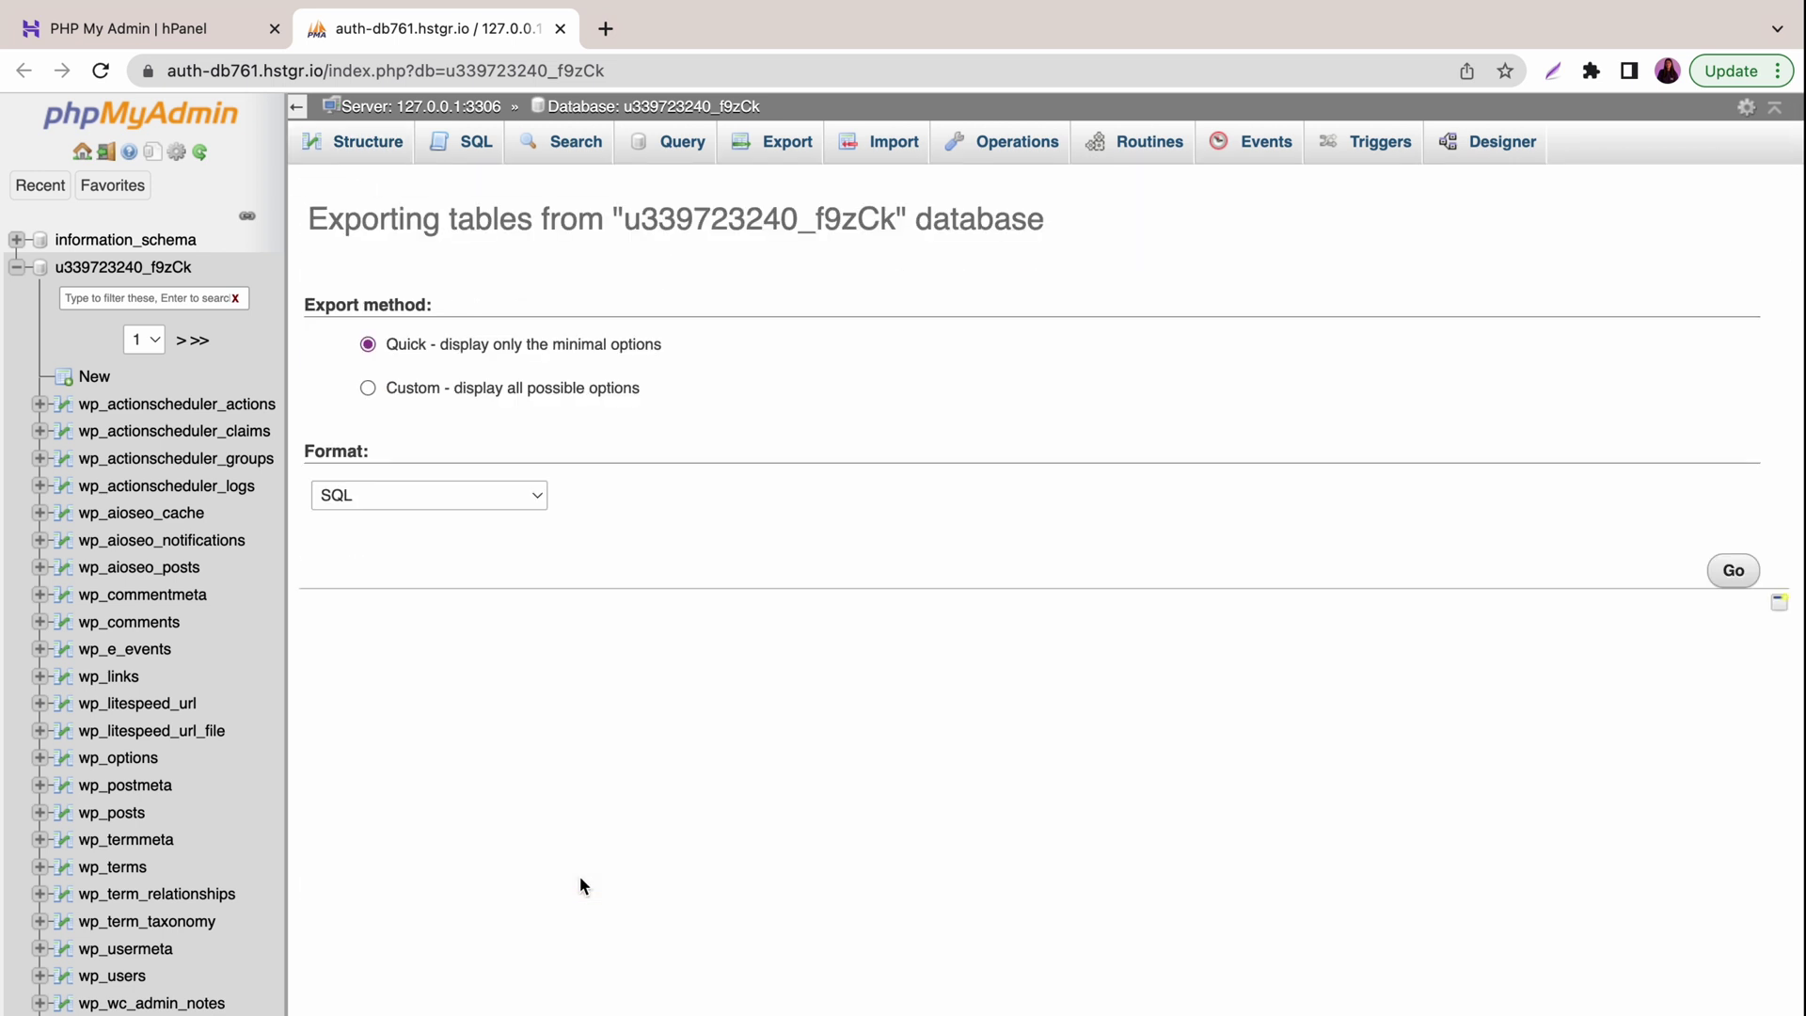
{"action": "left_click", "coordinate": [533, 499]}
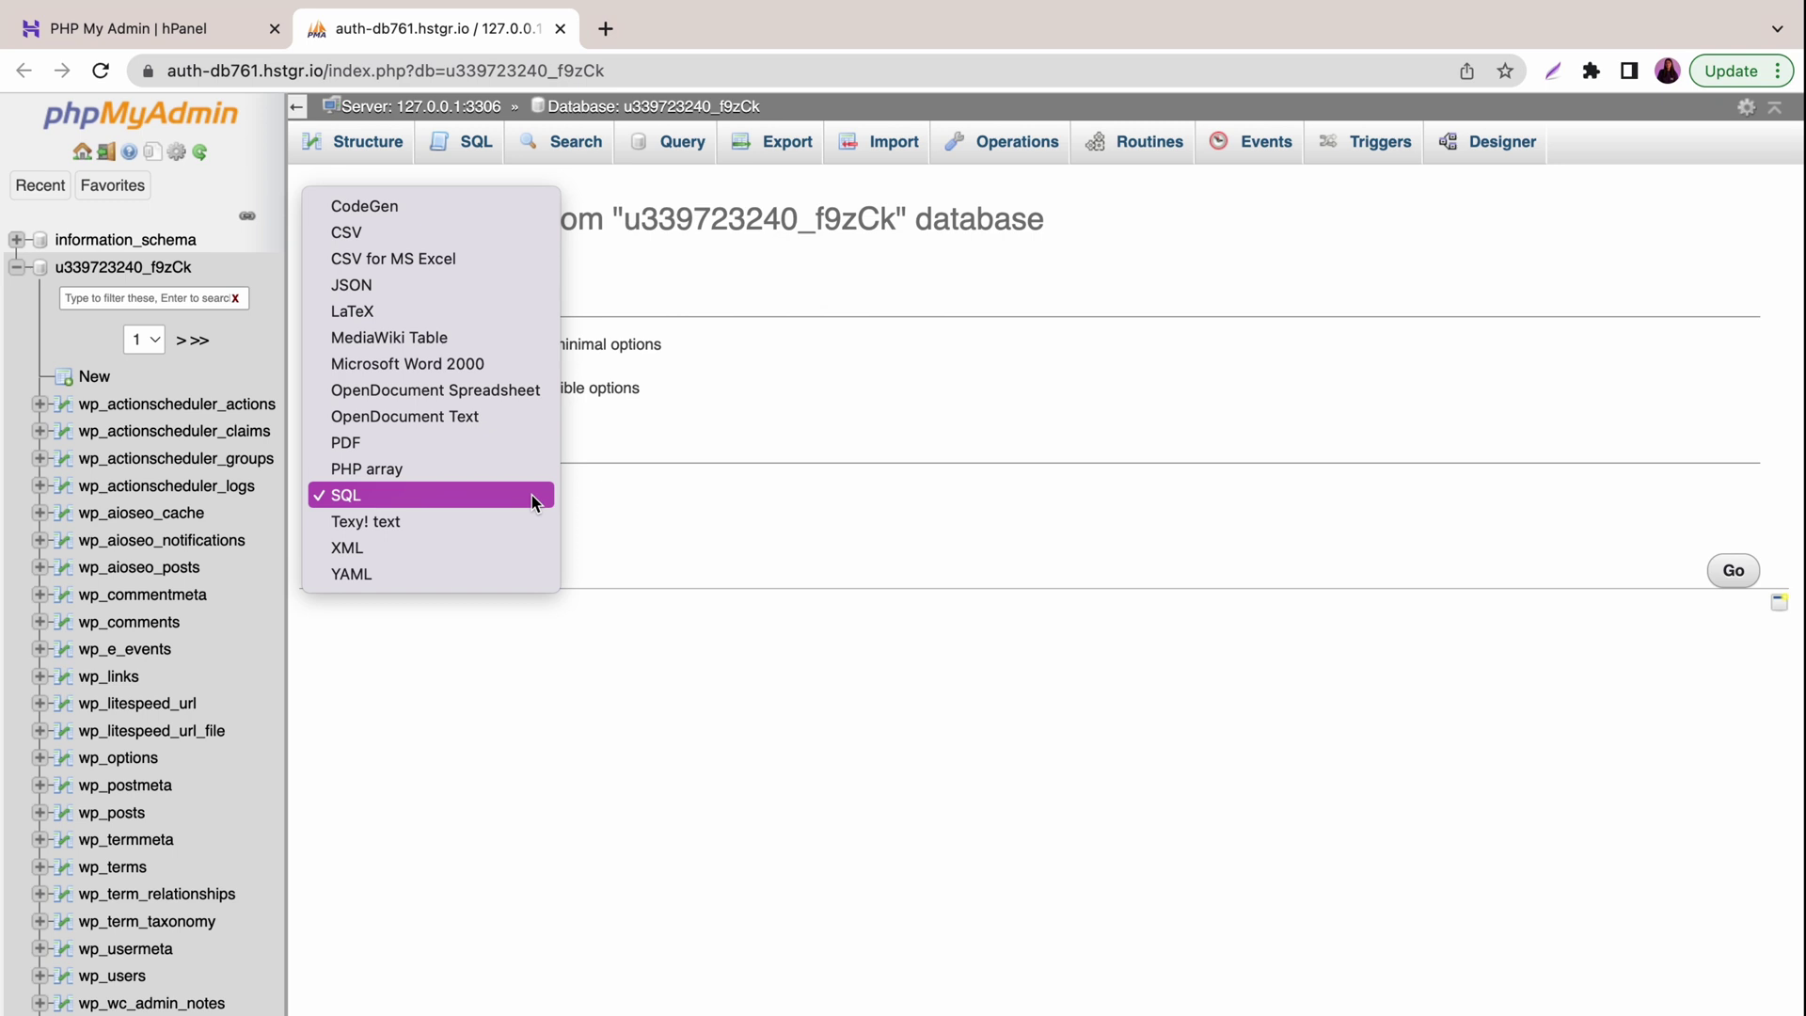
{"action": "left_click", "coordinate": [532, 494]}
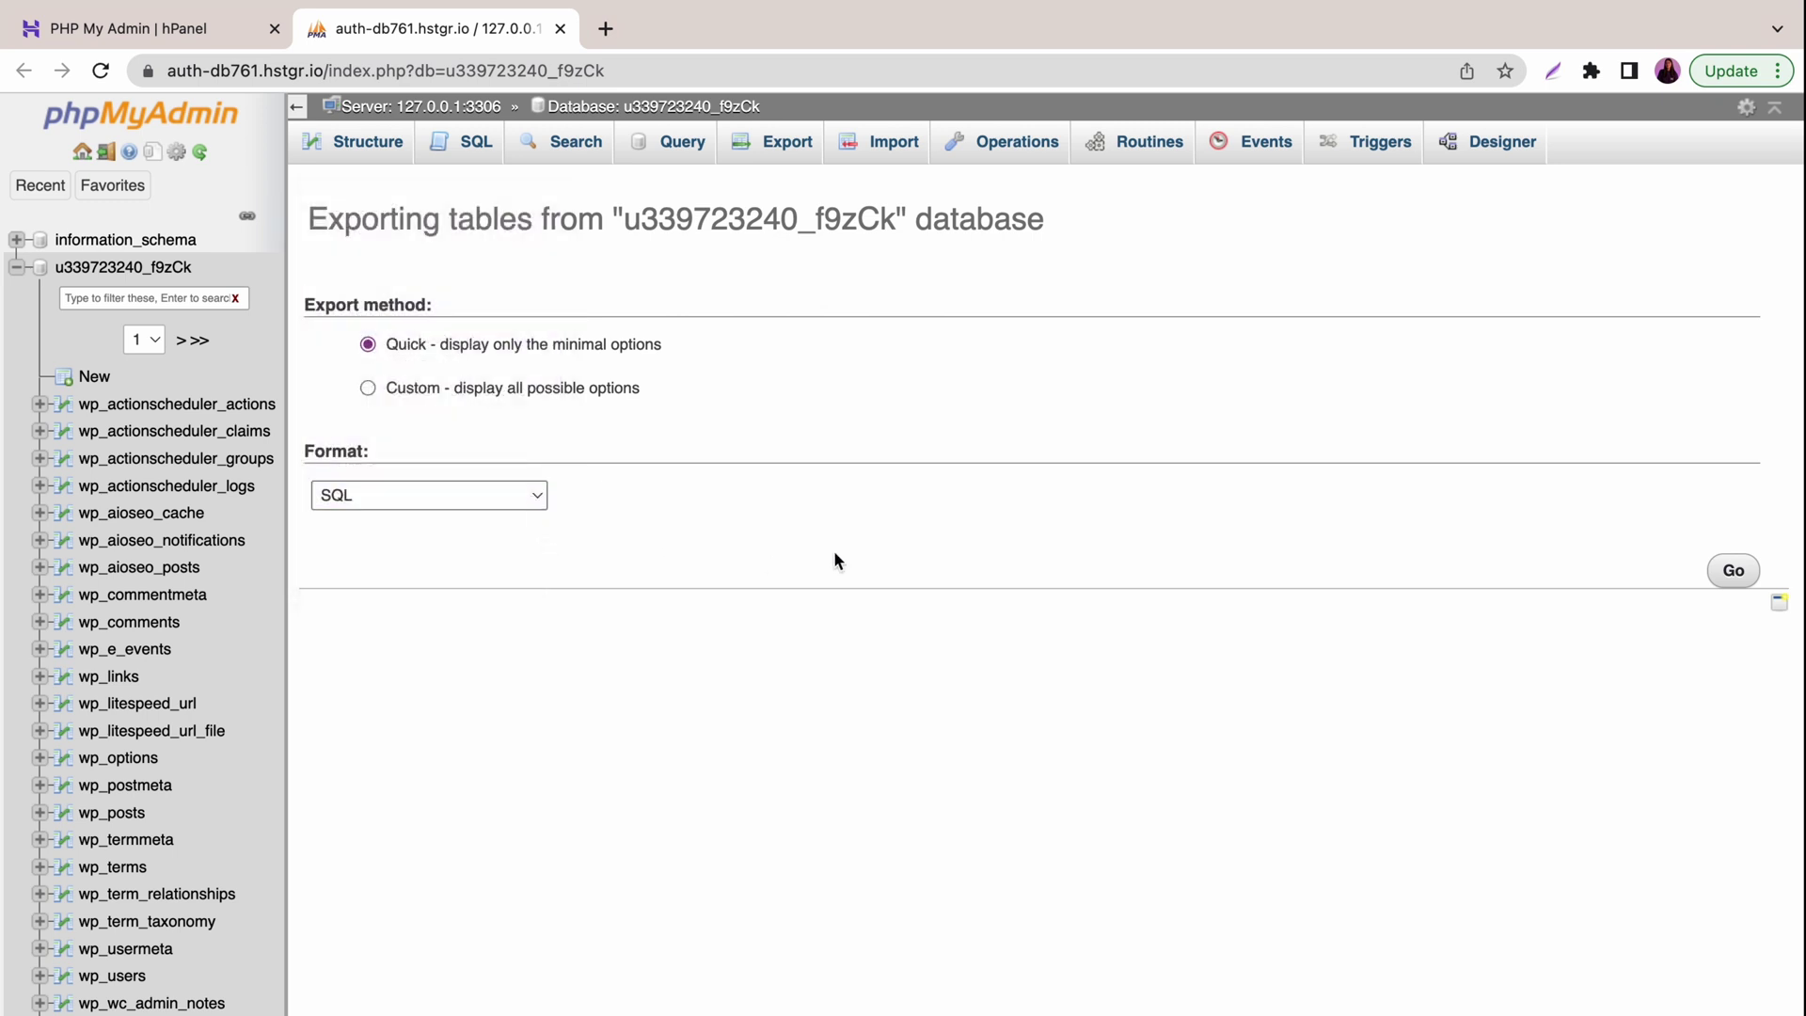
{"action": "left_click", "coordinate": [1731, 575]}
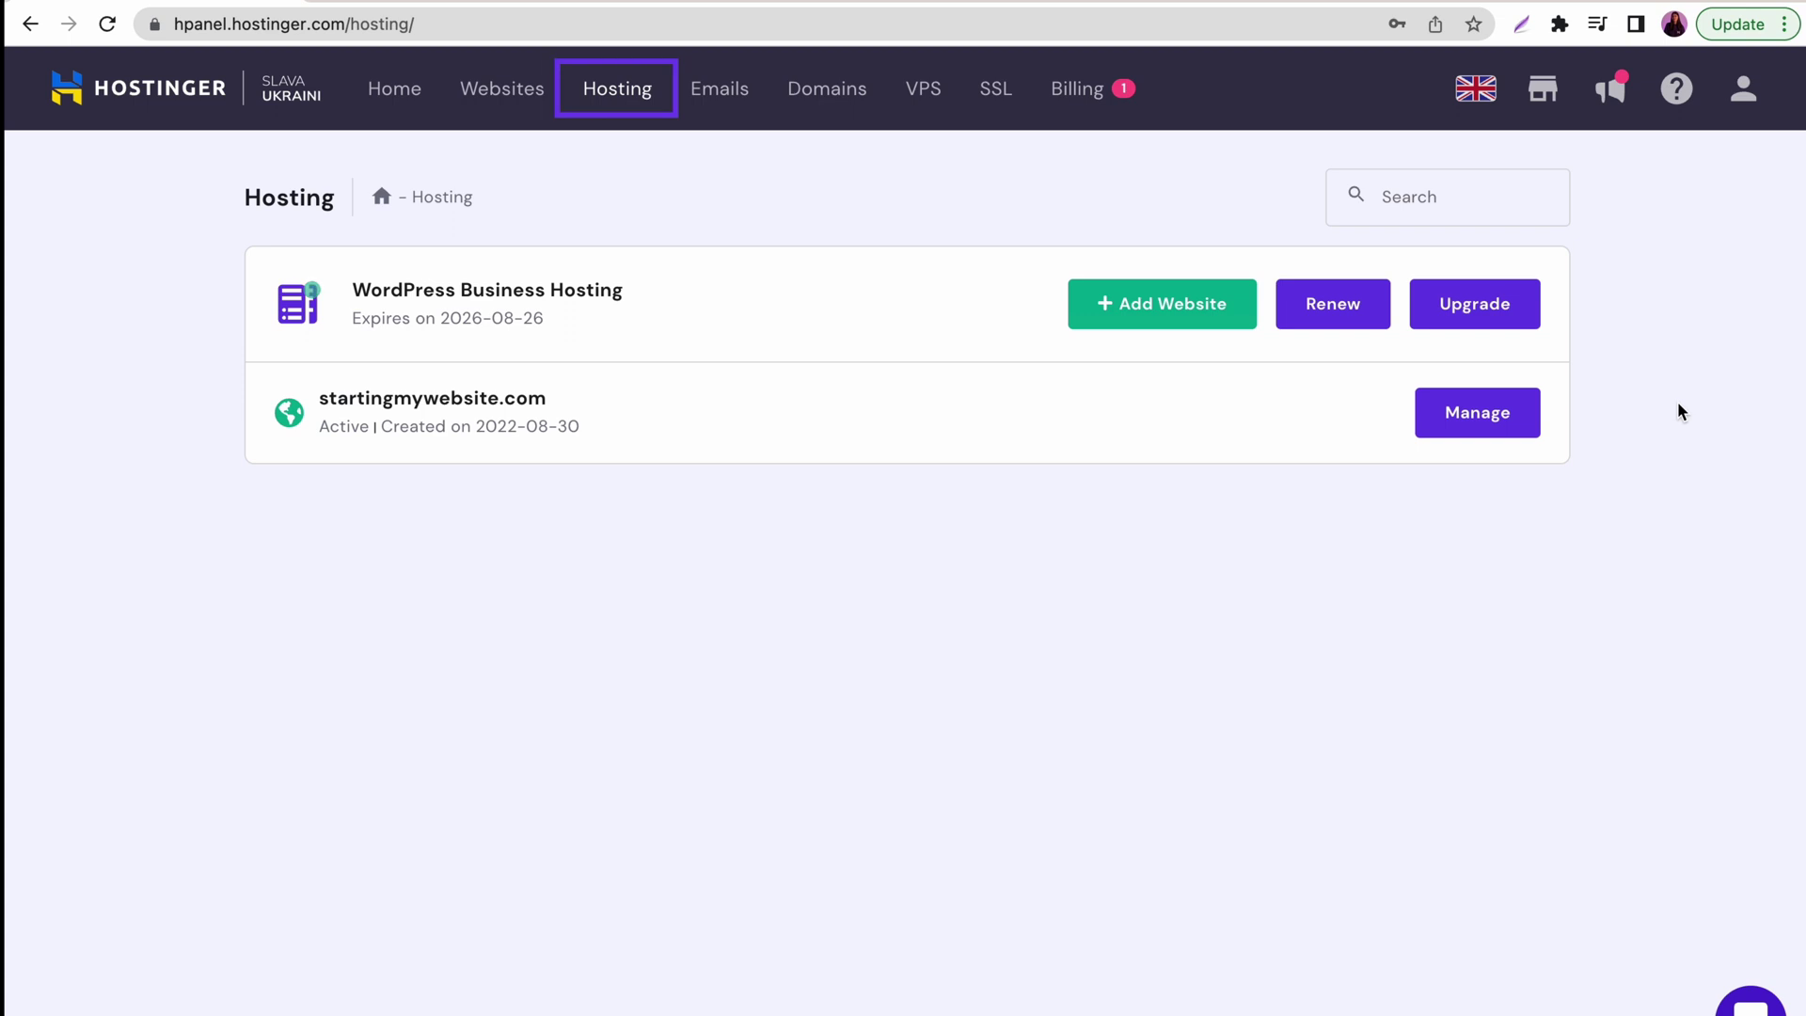
{"action": "left_click", "coordinate": [1510, 416]}
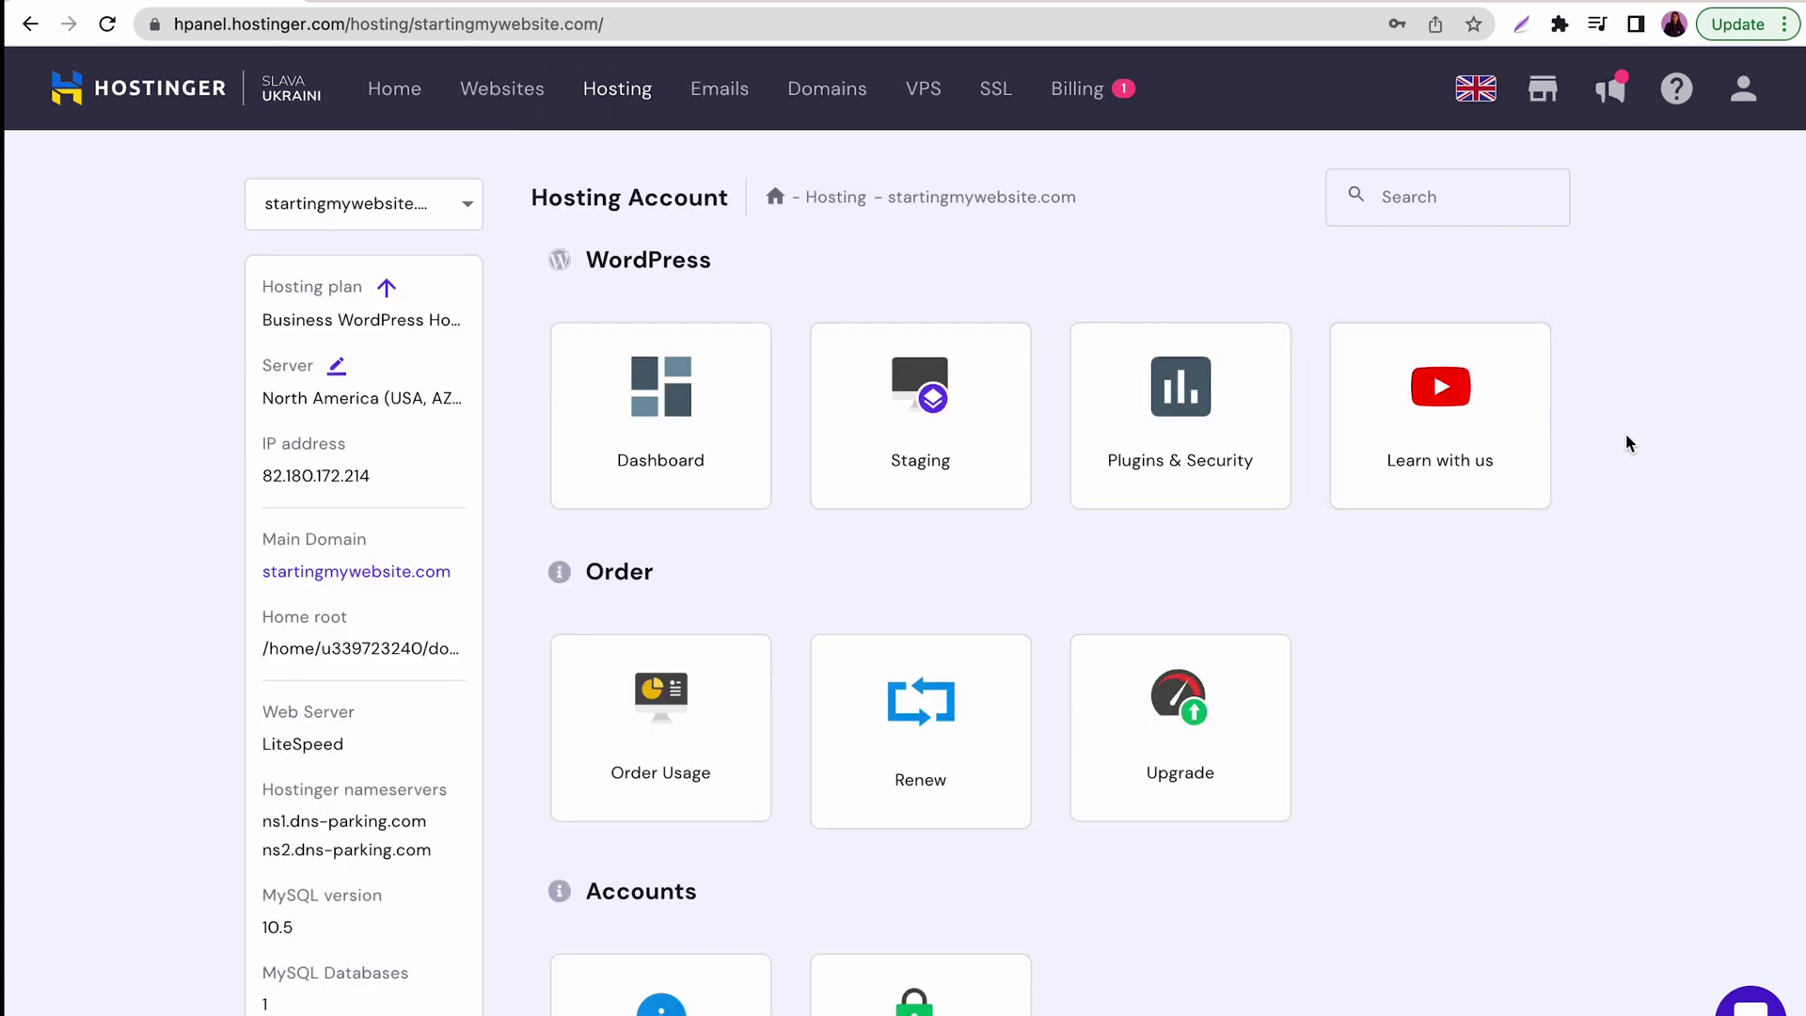
{"action": "scroll", "coordinate": [1628, 438], "scroll_direction": "down", "scroll_amount": 5}
{"action": "scroll", "coordinate": [1626, 435], "scroll_direction": "down", "scroll_amount": 15}
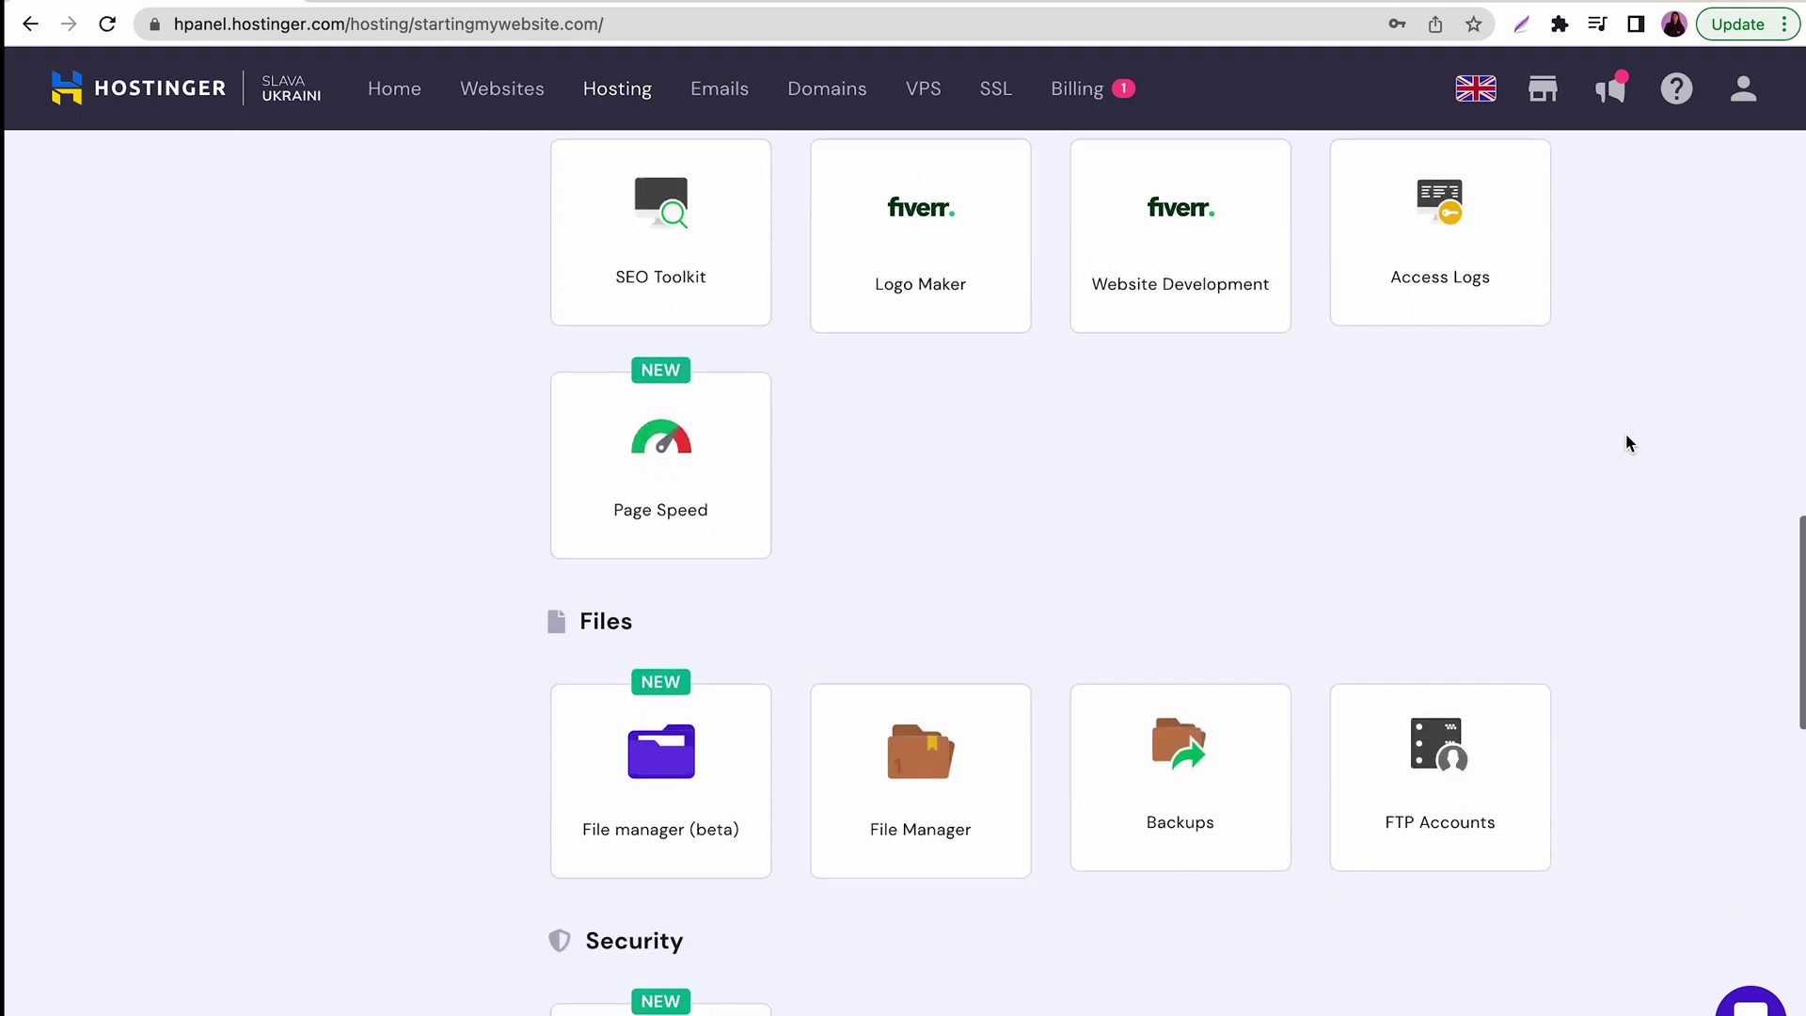
{"action": "left_click", "coordinate": [1178, 602]}
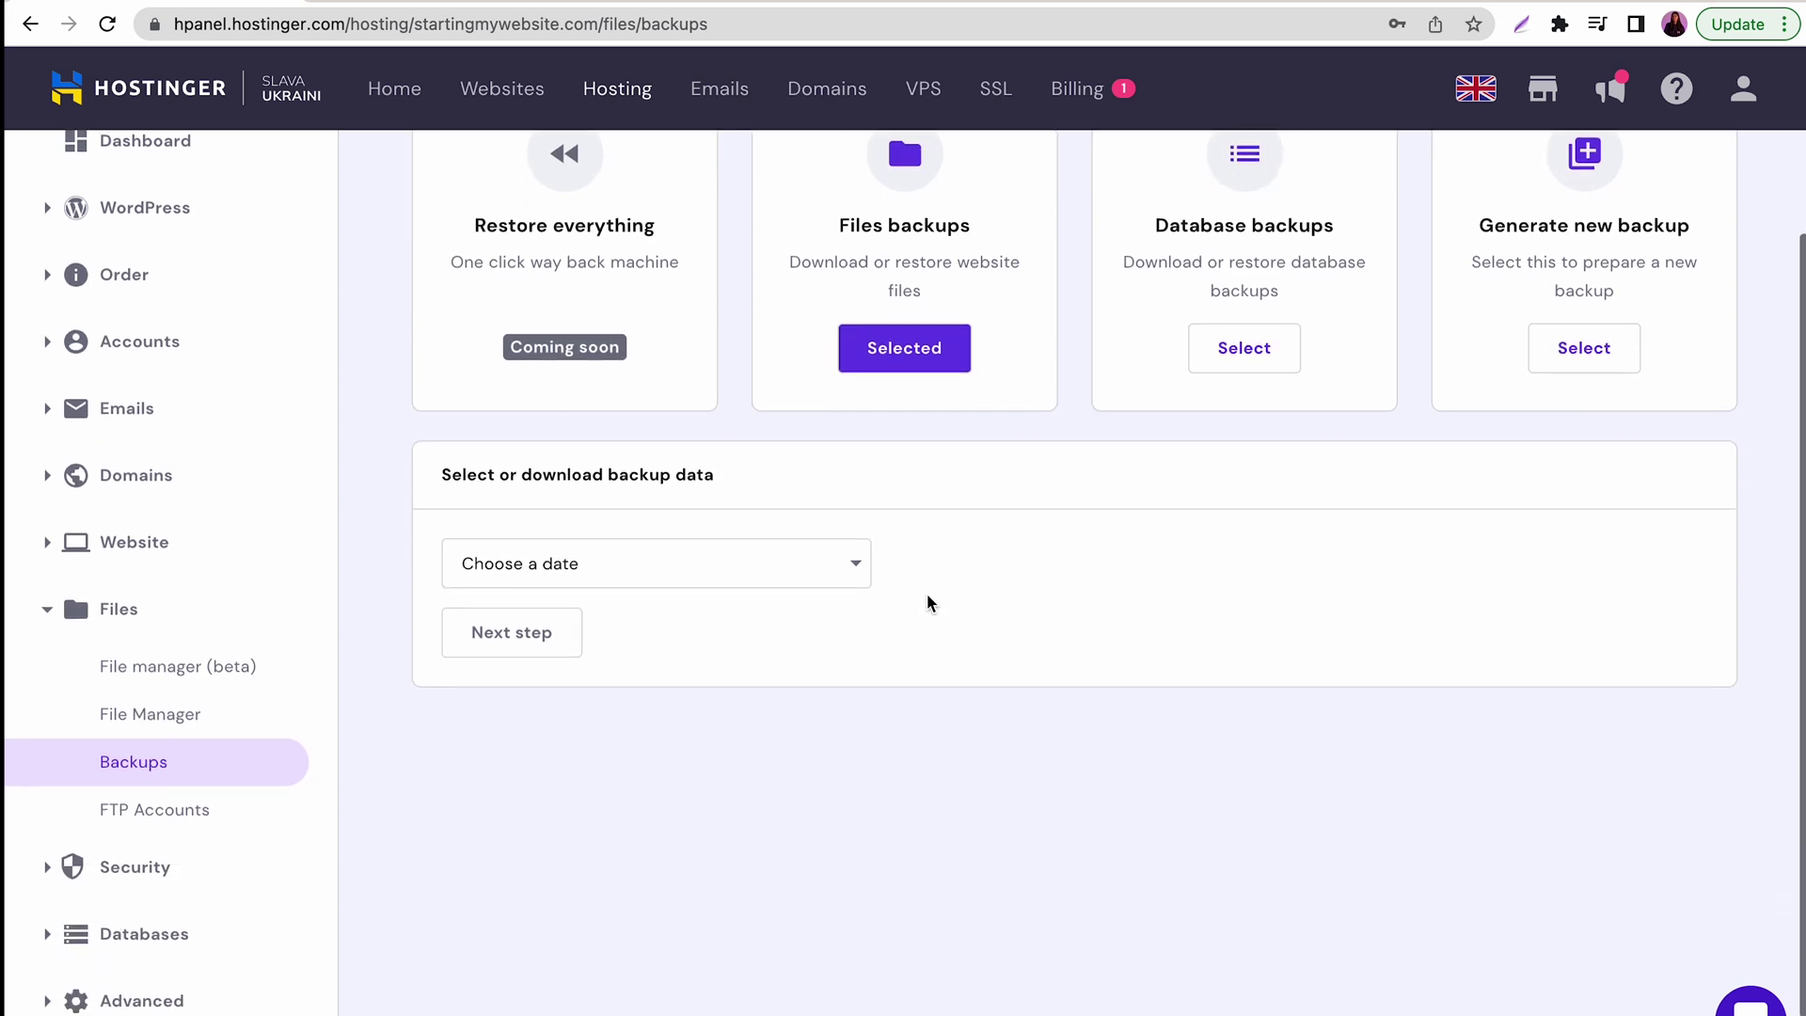
{"action": "left_click", "coordinate": [860, 572]}
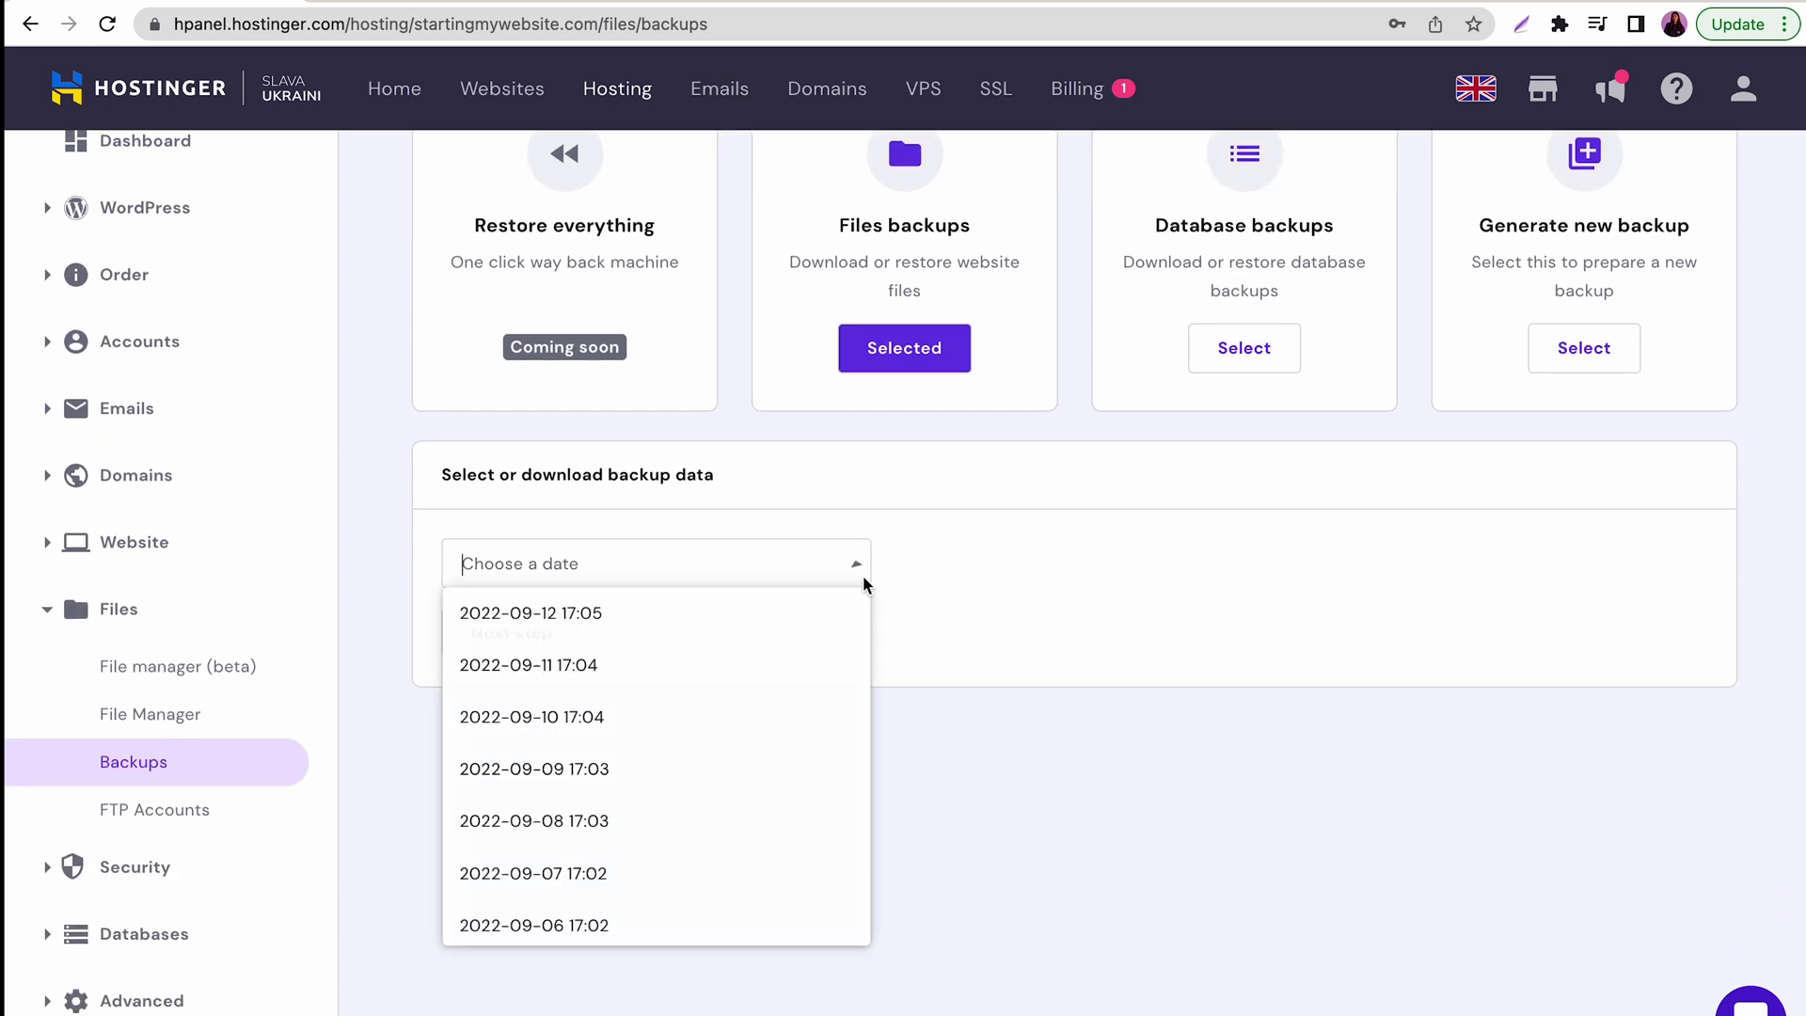
{"action": "left_click", "coordinate": [767, 612]}
{"action": "left_click", "coordinate": [561, 640]}
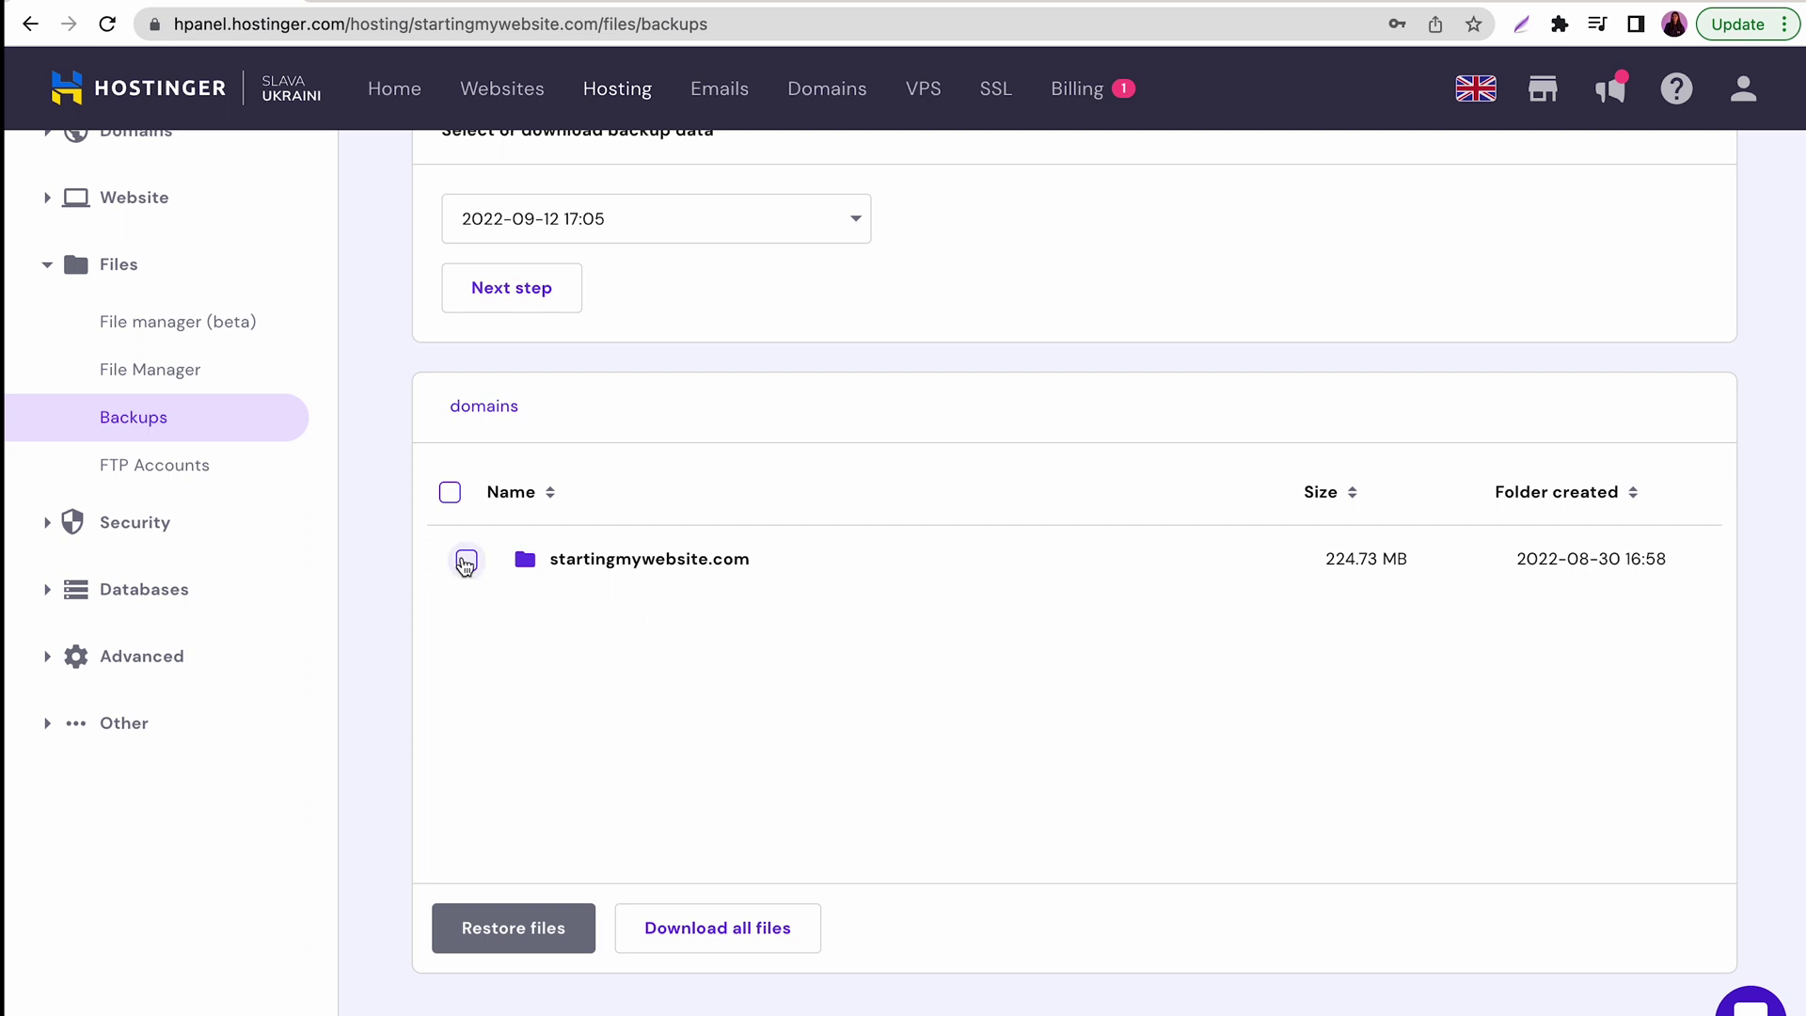
Select startingmywebsite.com's public_html and download all files from that backup
{"action": "left_click", "coordinate": [466, 562]}
{"action": "left_click", "coordinate": [686, 578]}
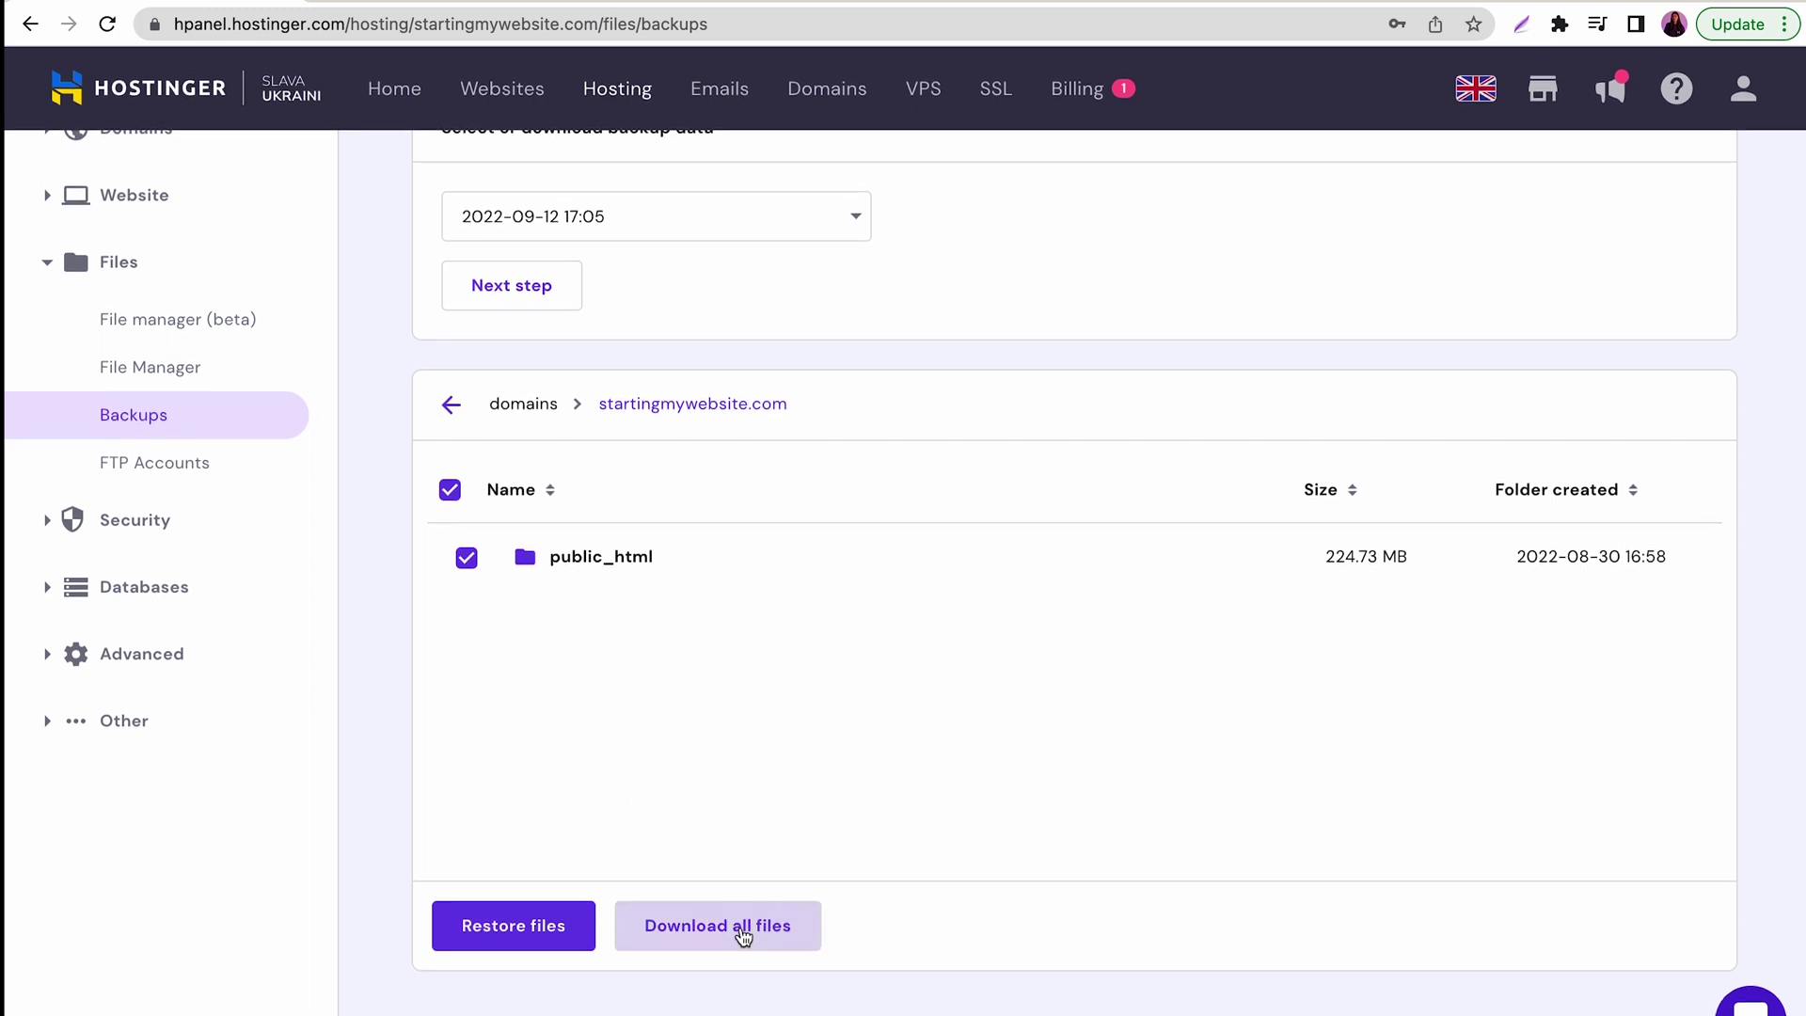
{"action": "left_click", "coordinate": [742, 927]}
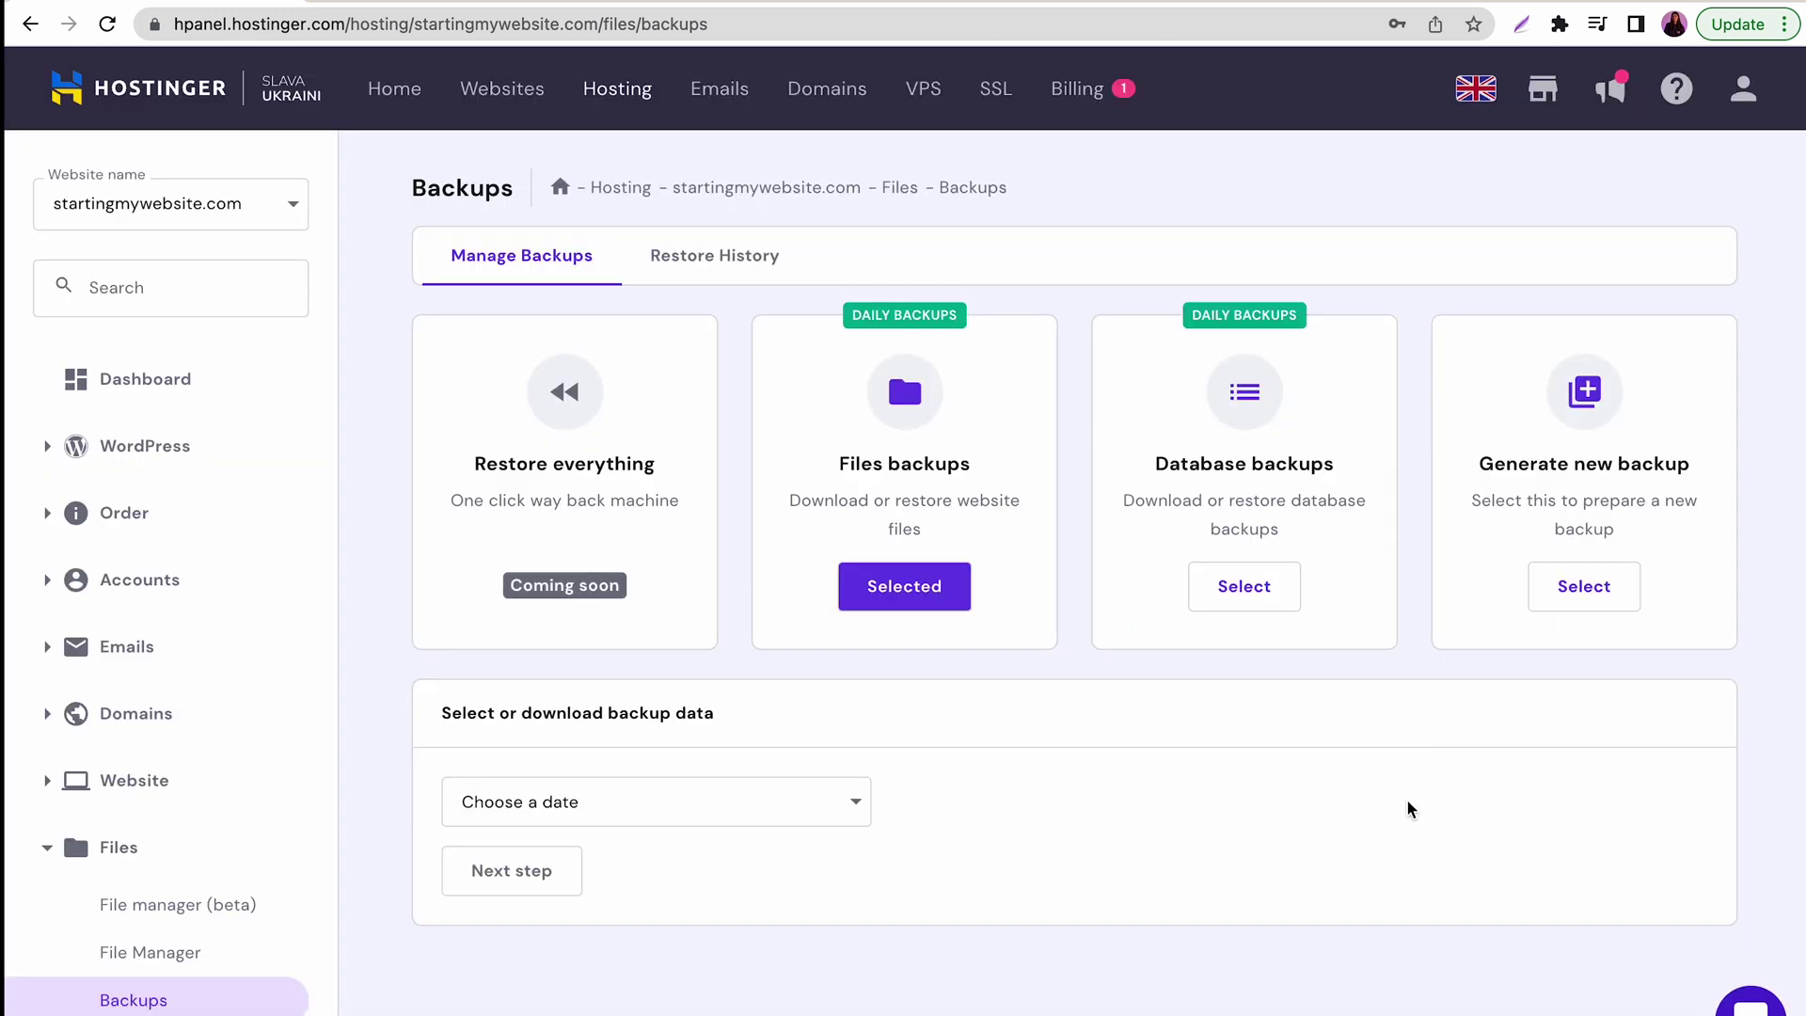
{"action": "left_click", "coordinate": [1252, 586]}
{"action": "scroll", "coordinate": [1278, 583], "scroll_direction": "down", "scroll_amount": 3}
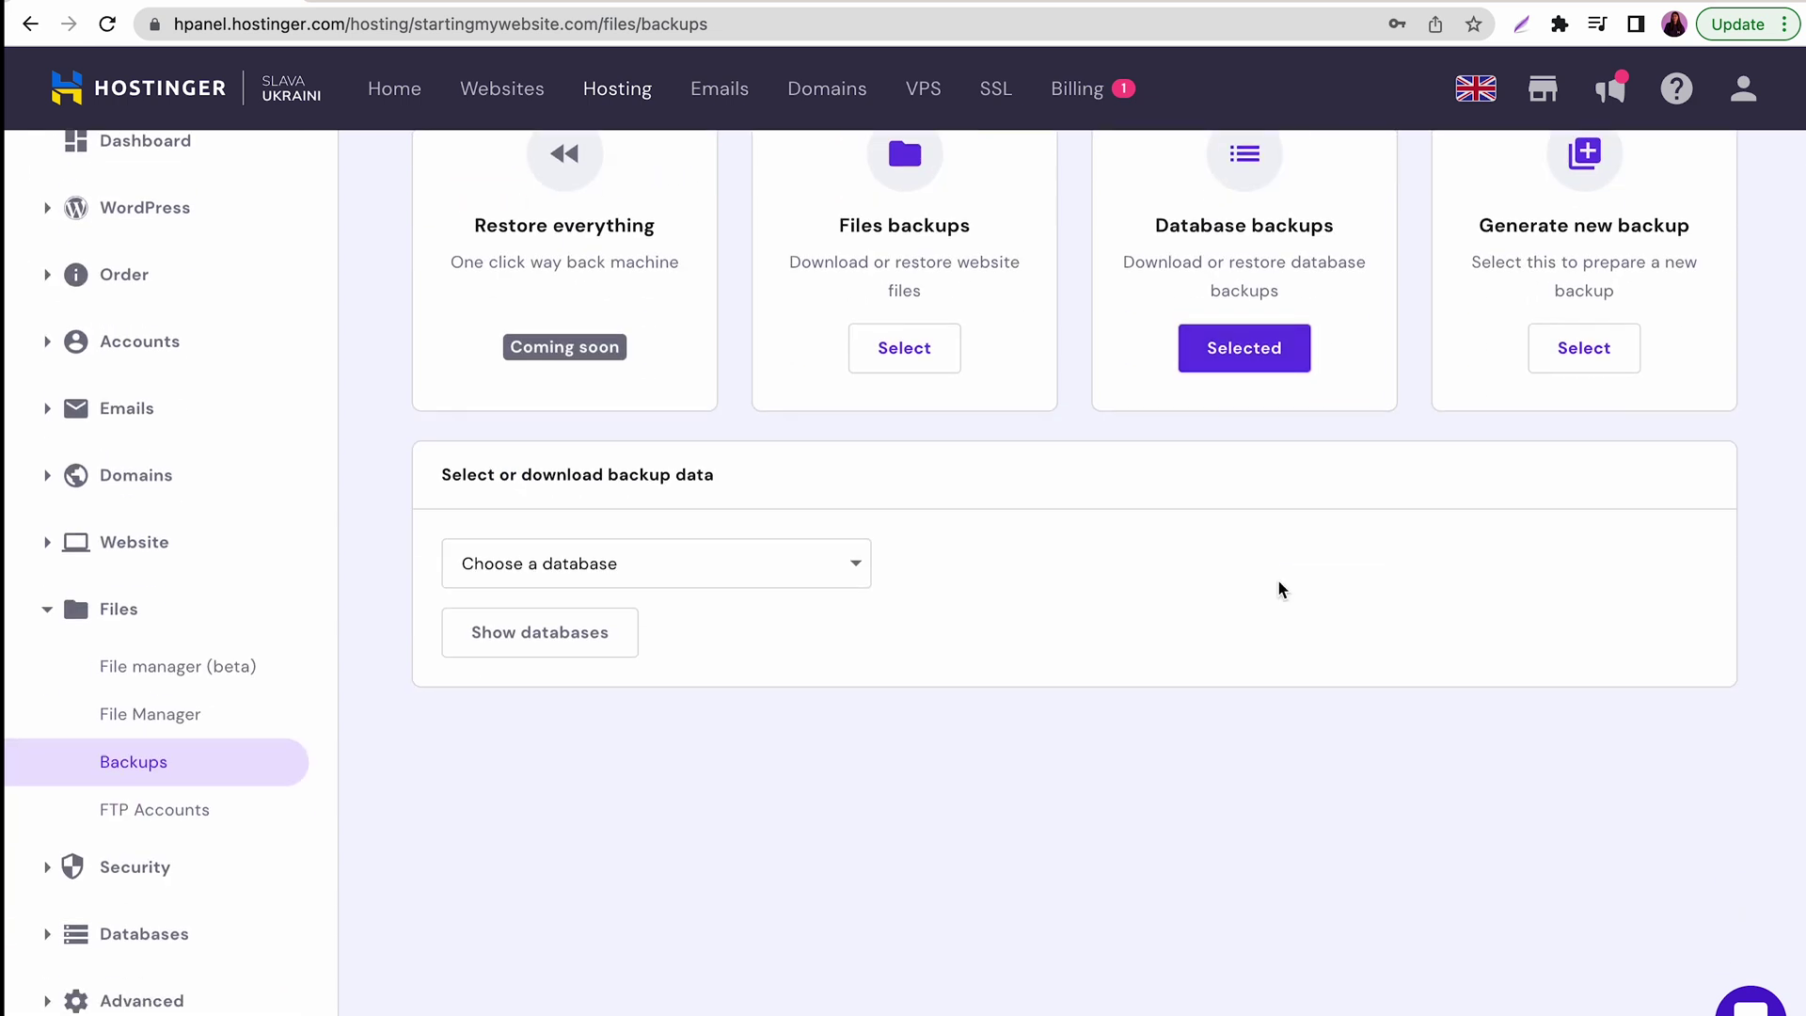
{"action": "left_click", "coordinate": [758, 563]}
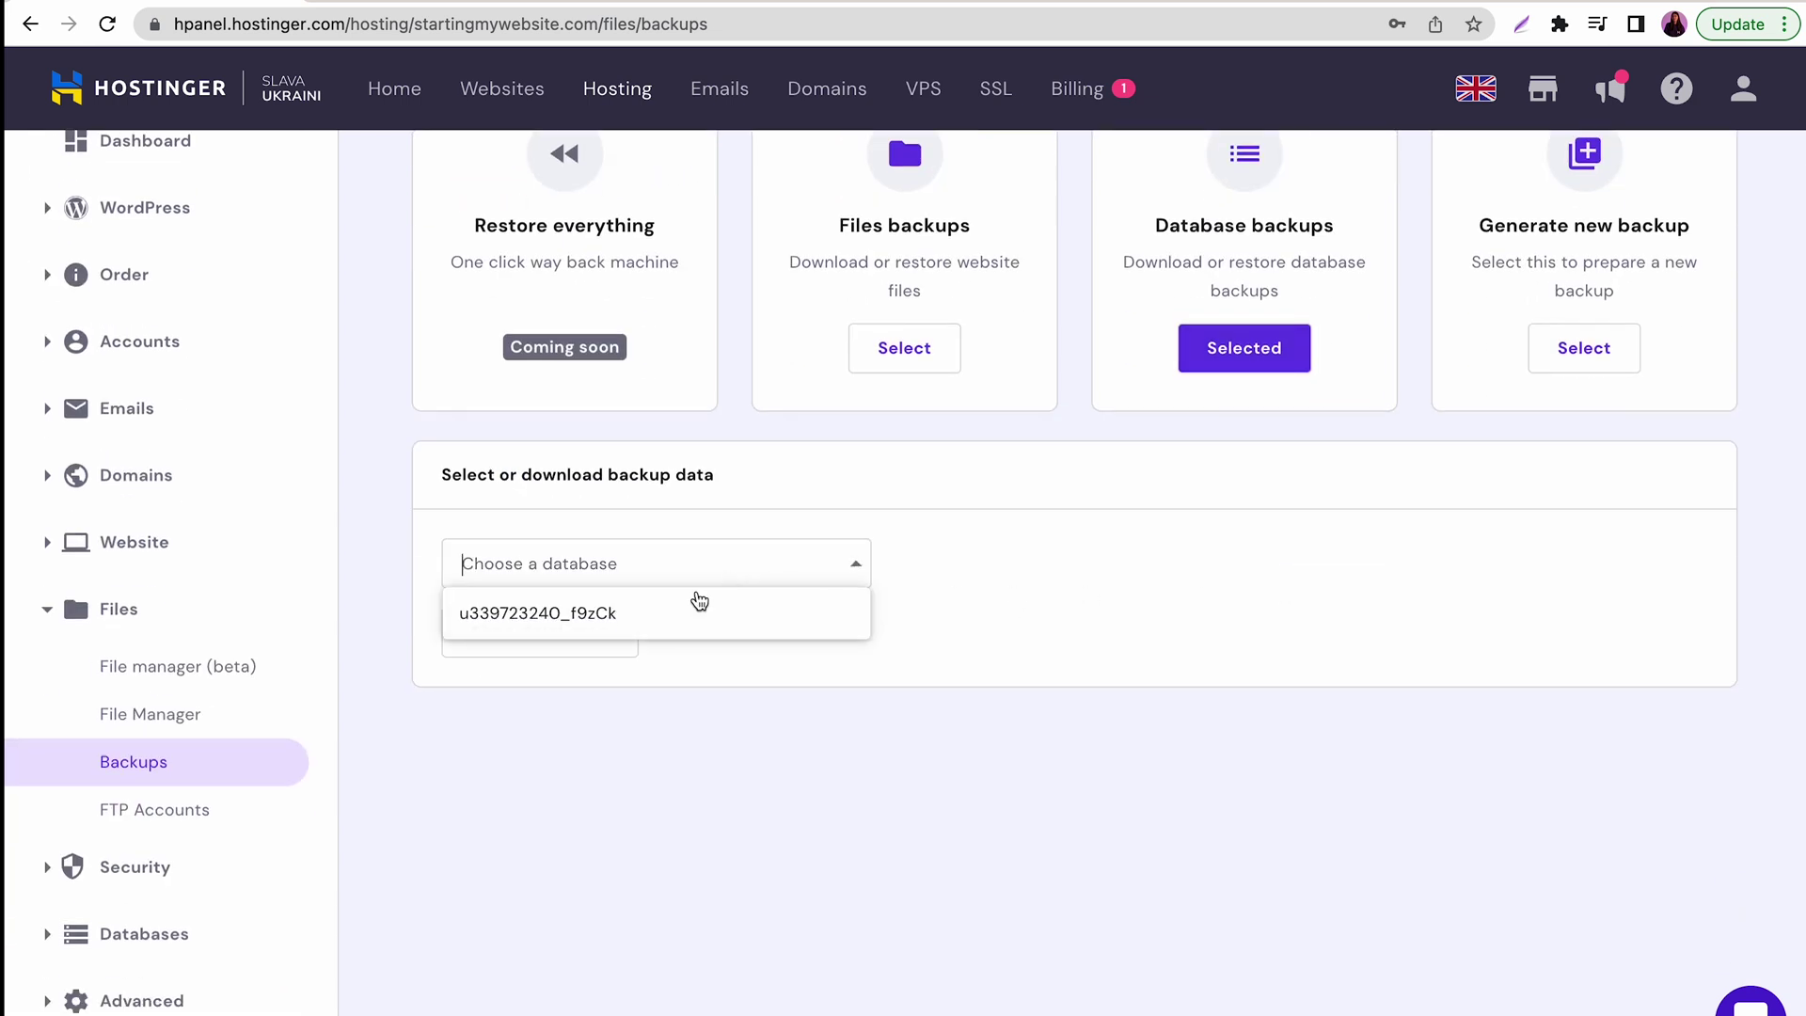
{"action": "left_click", "coordinate": [677, 611]}
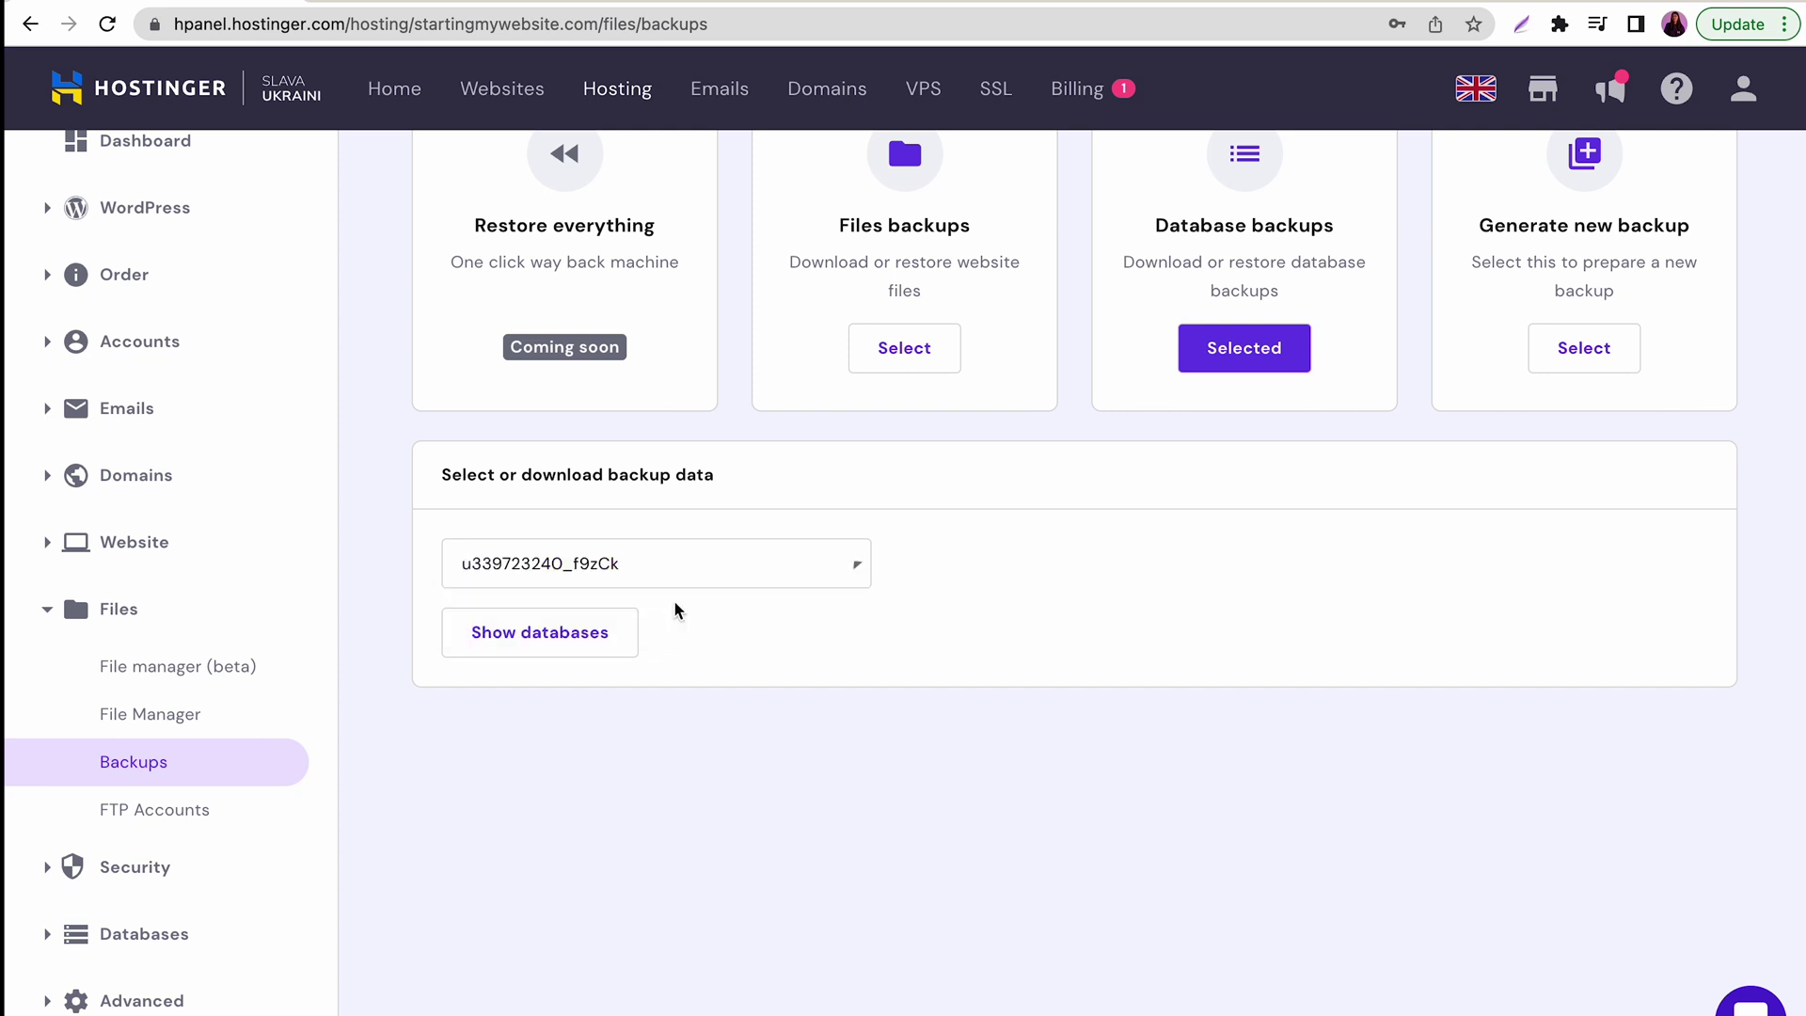
{"action": "left_click", "coordinate": [606, 641]}
{"action": "scroll", "coordinate": [605, 637], "scroll_direction": "down", "scroll_amount": 5}
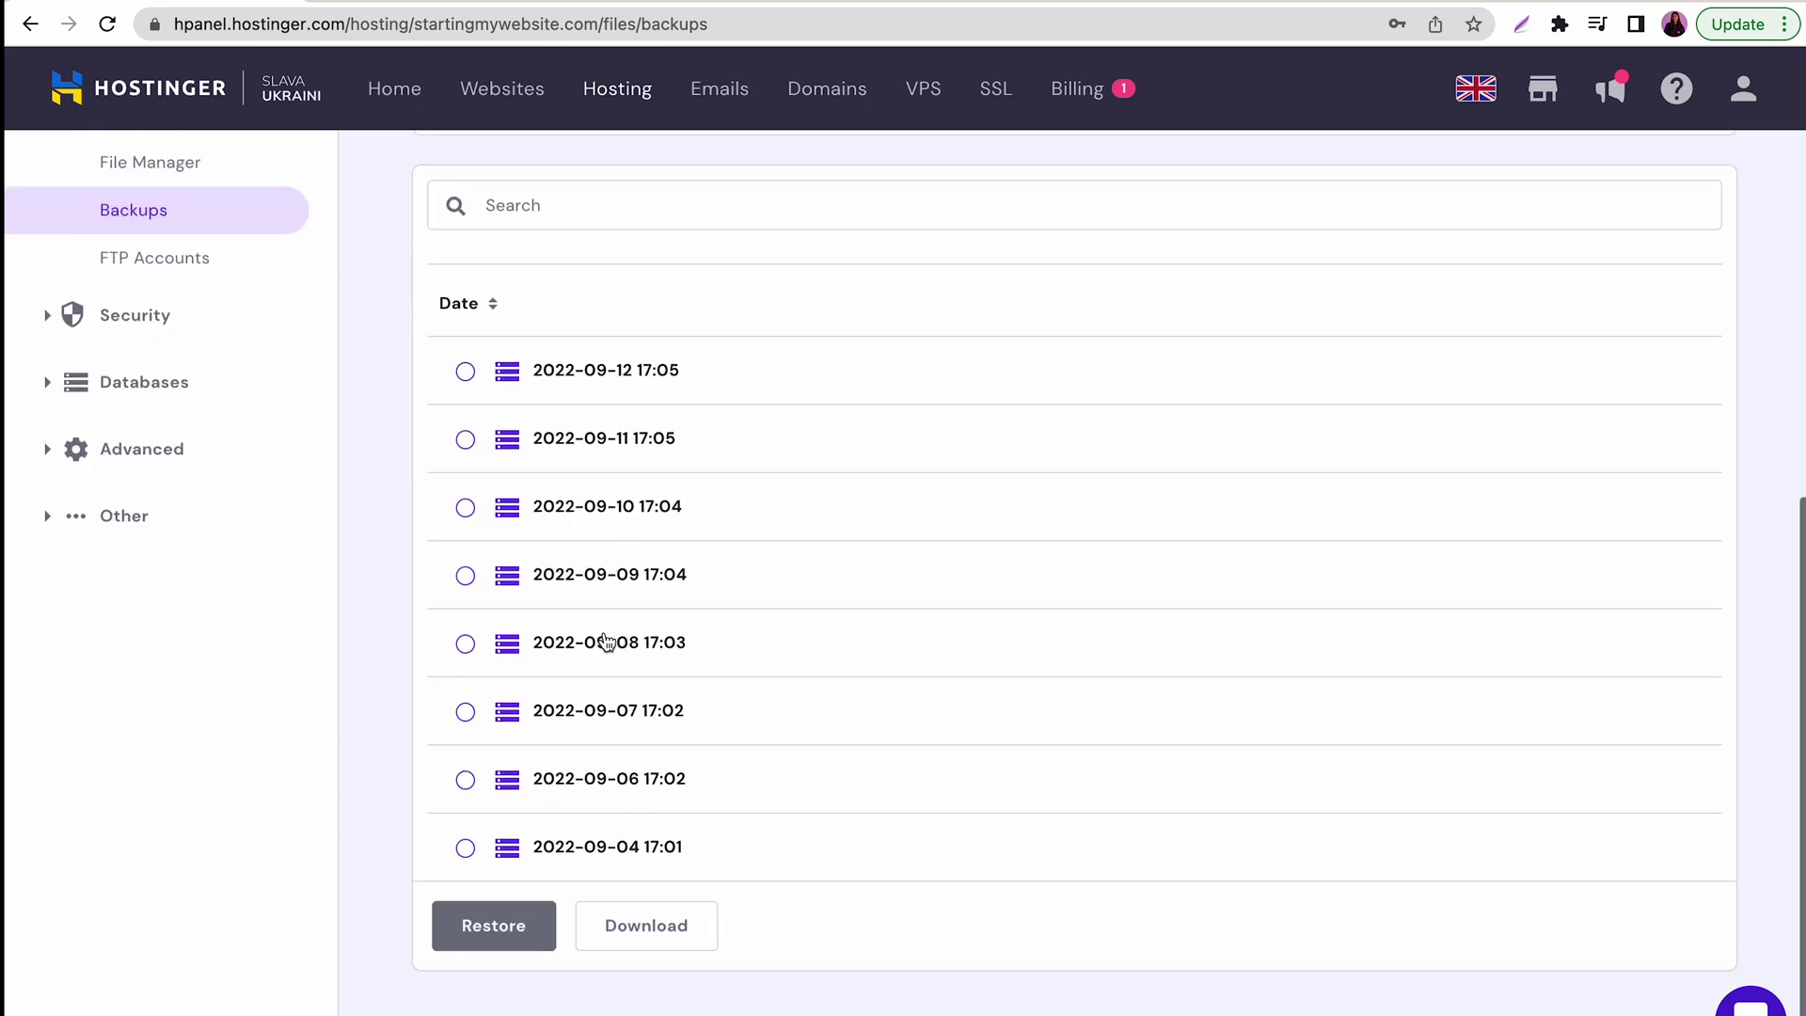
{"action": "left_click", "coordinate": [466, 371]}
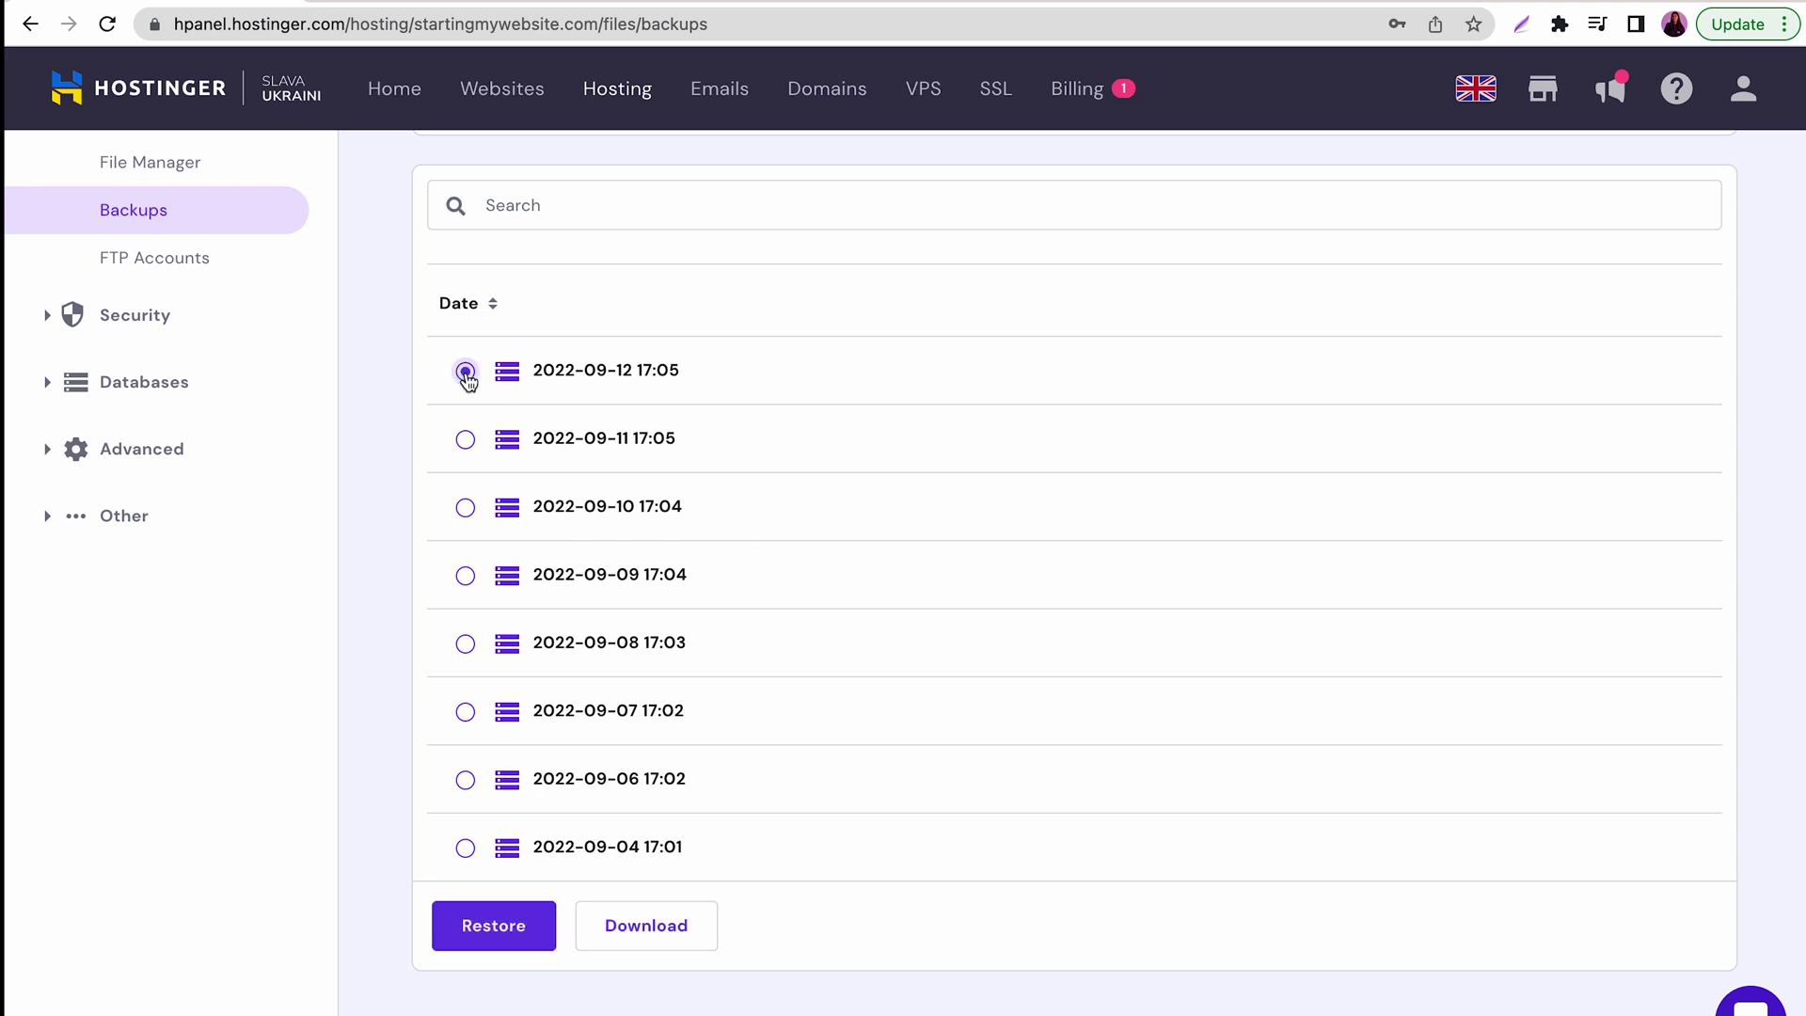
Prepare the chosen database backup for download and refresh the Database backups view
{"action": "left_click", "coordinate": [670, 931]}
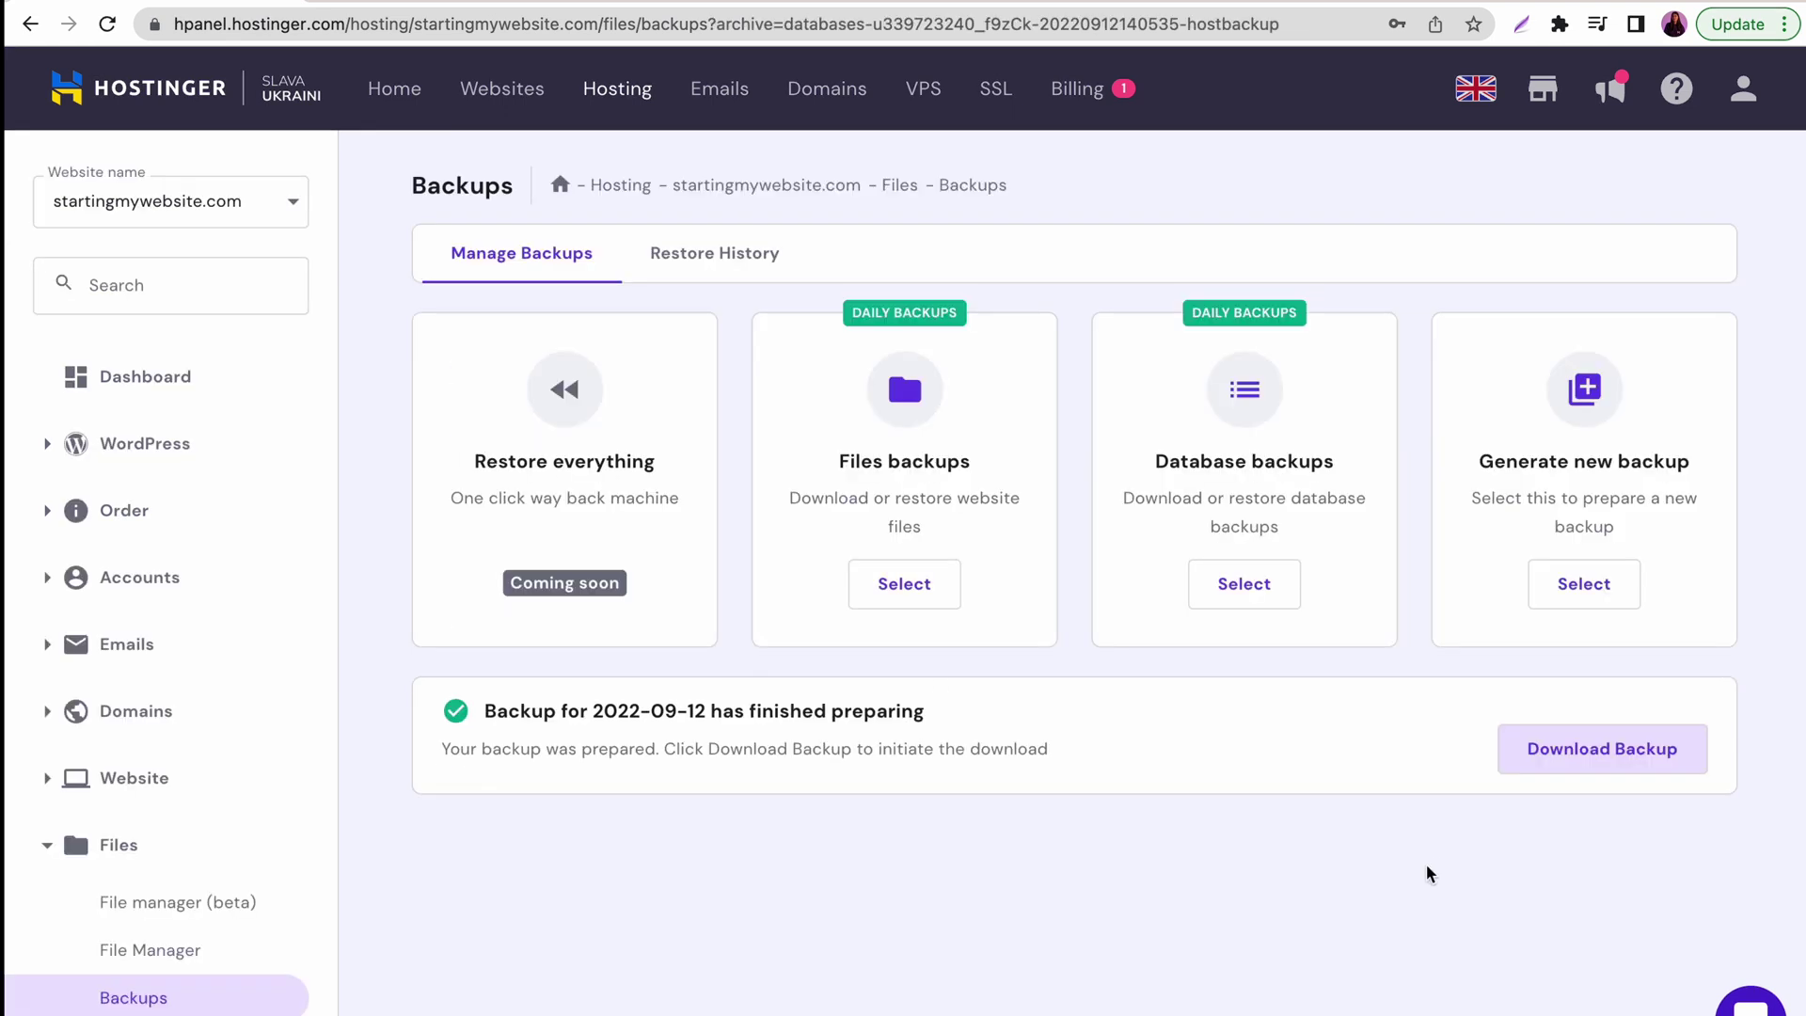
{"action": "left_click", "coordinate": [899, 584]}
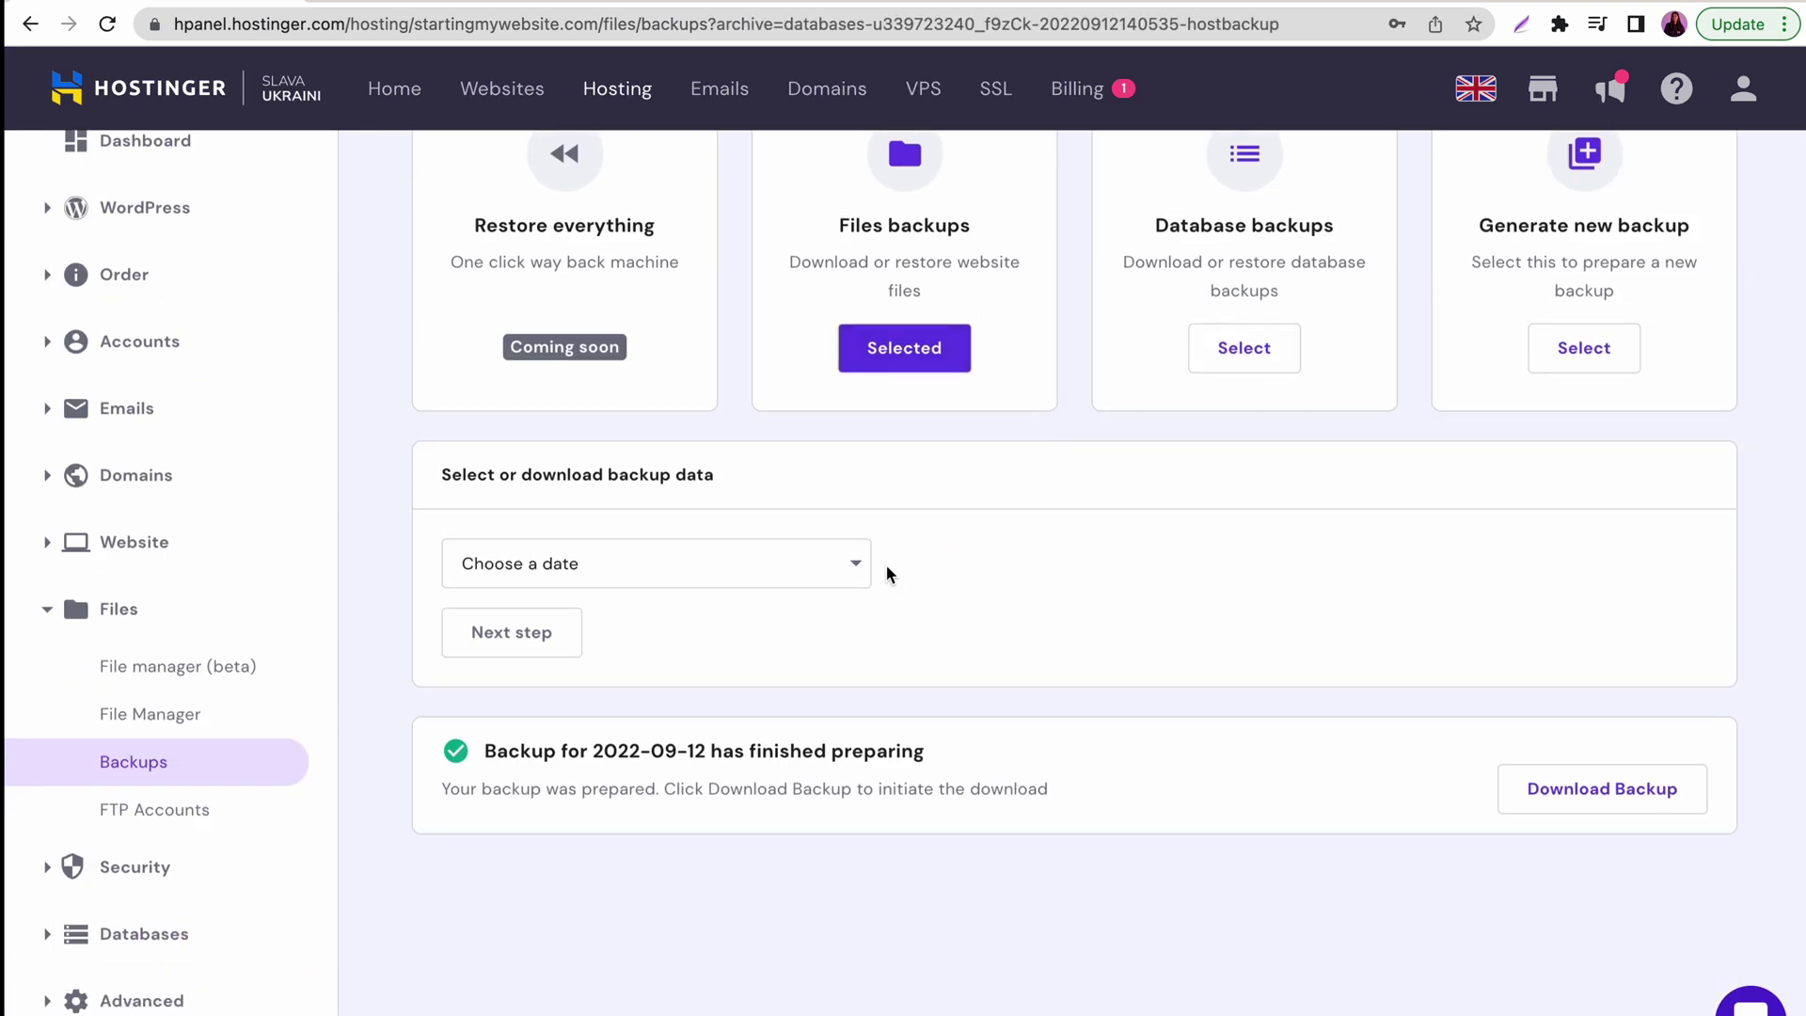
{"action": "left_click", "coordinate": [1251, 365]}
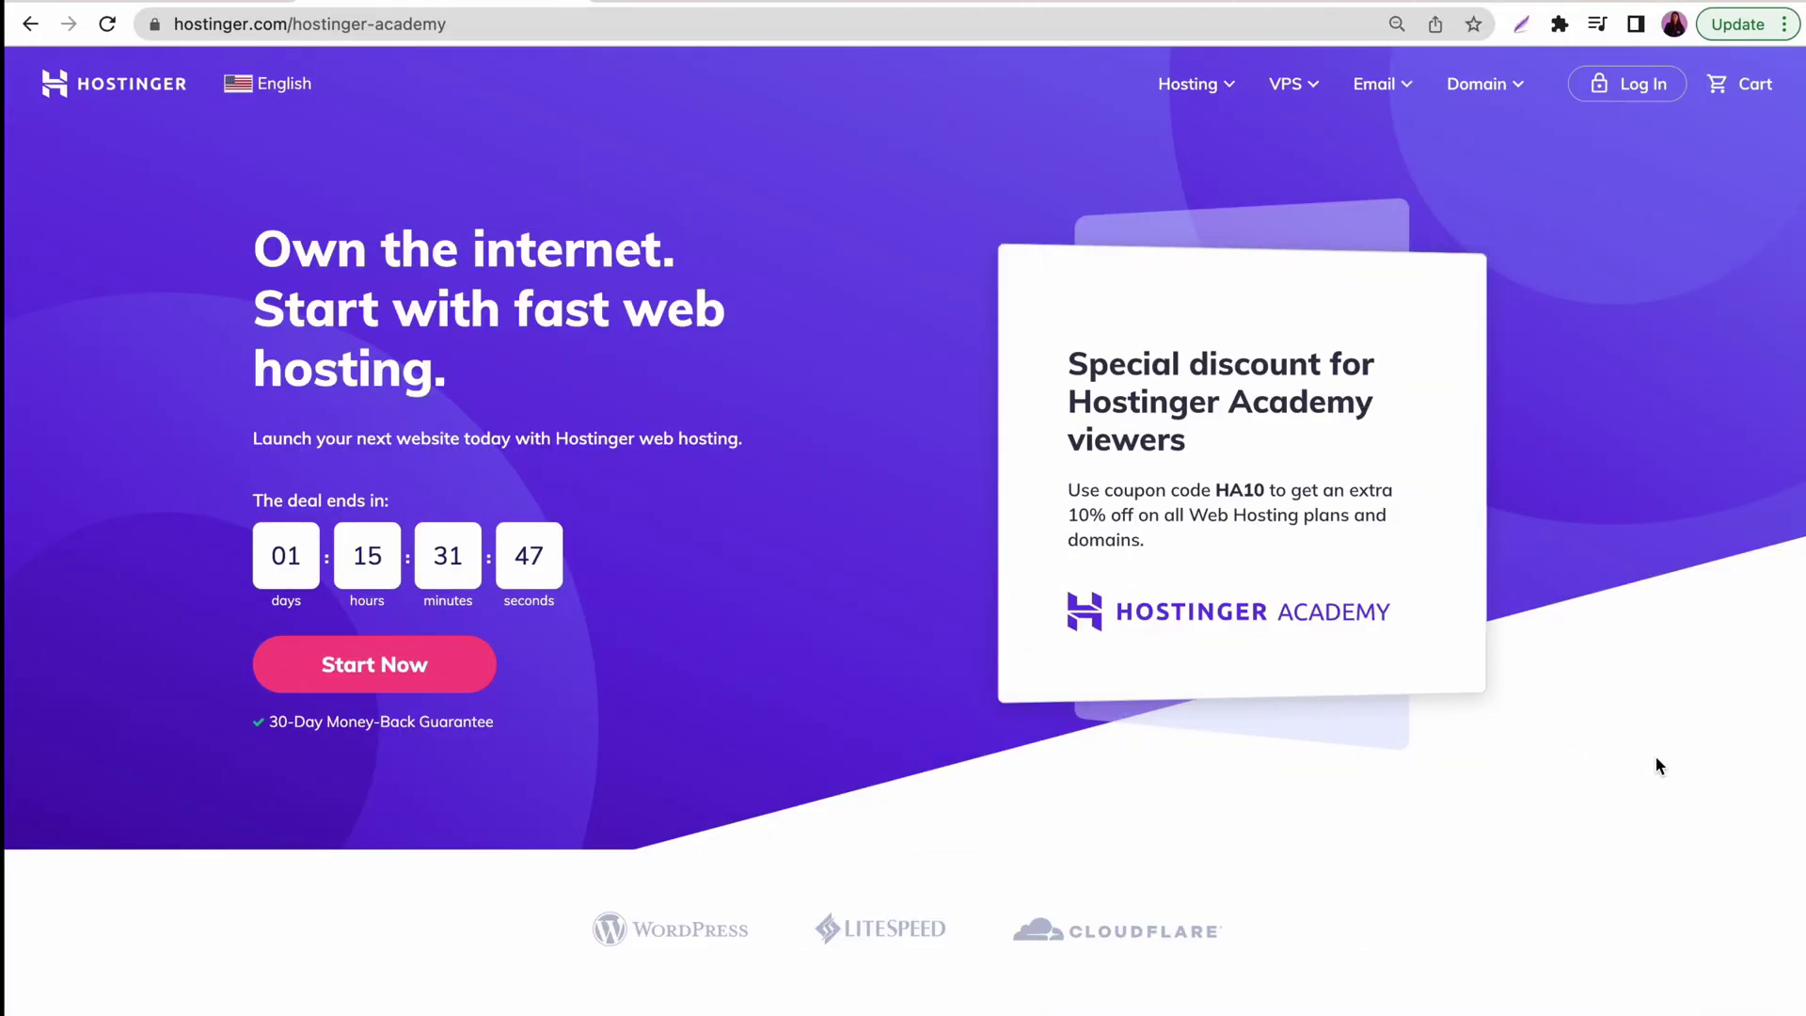
Scroll down the Hostinger page to review hosting plan prices and backup features
{"action": "scroll", "coordinate": [1653, 762], "scroll_direction": "down", "scroll_amount": 10}
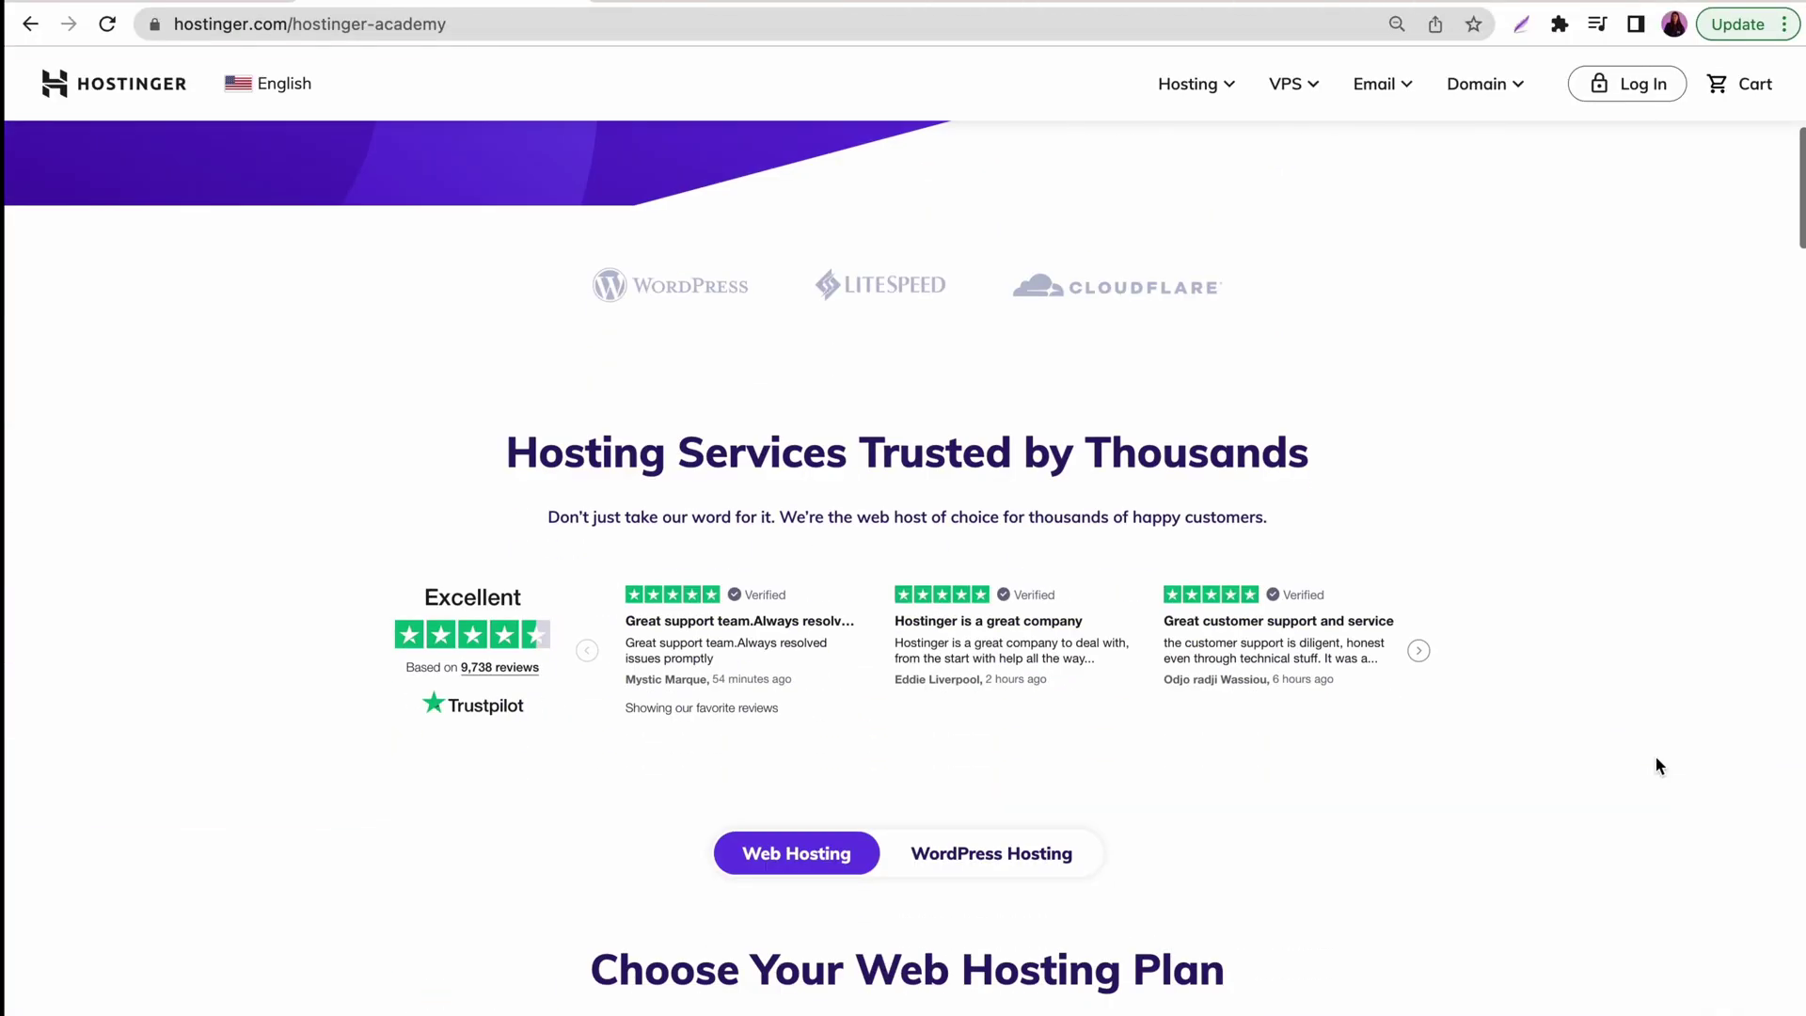
{"action": "scroll", "coordinate": [1658, 765], "scroll_direction": "down", "scroll_amount": 7}
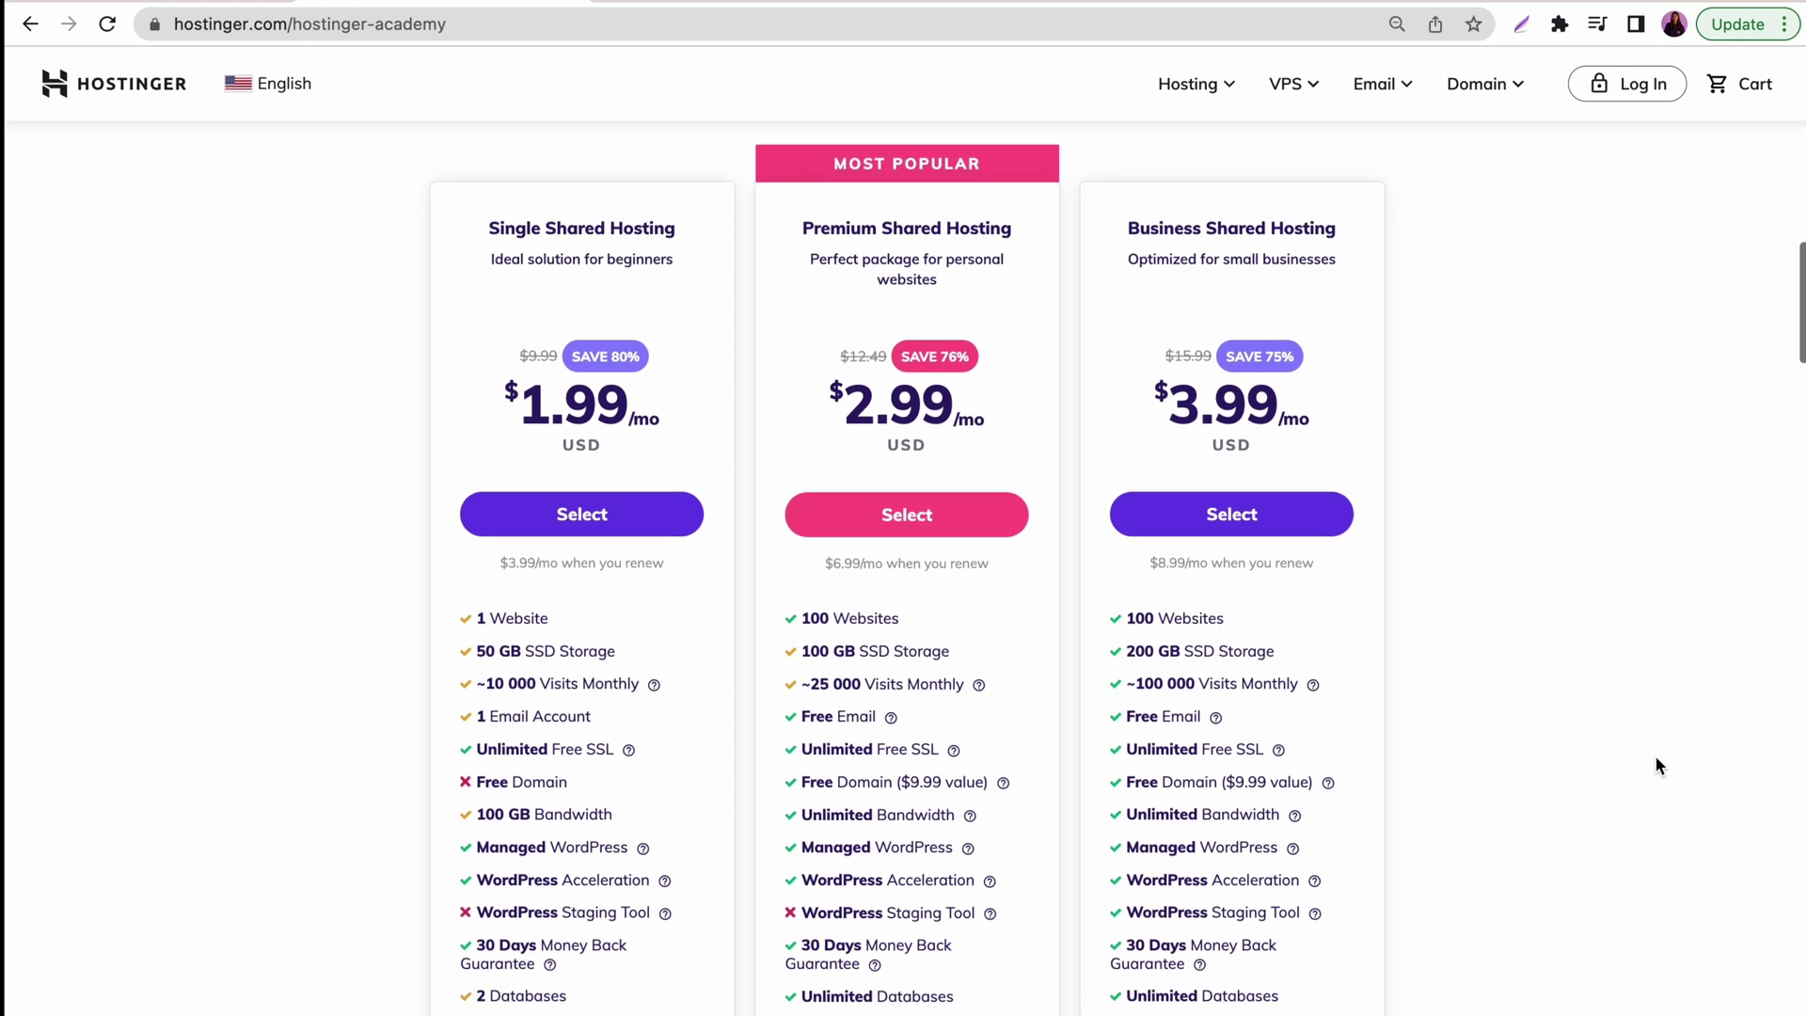
{"action": "scroll", "coordinate": [1659, 764], "scroll_direction": "down", "scroll_amount": 4}
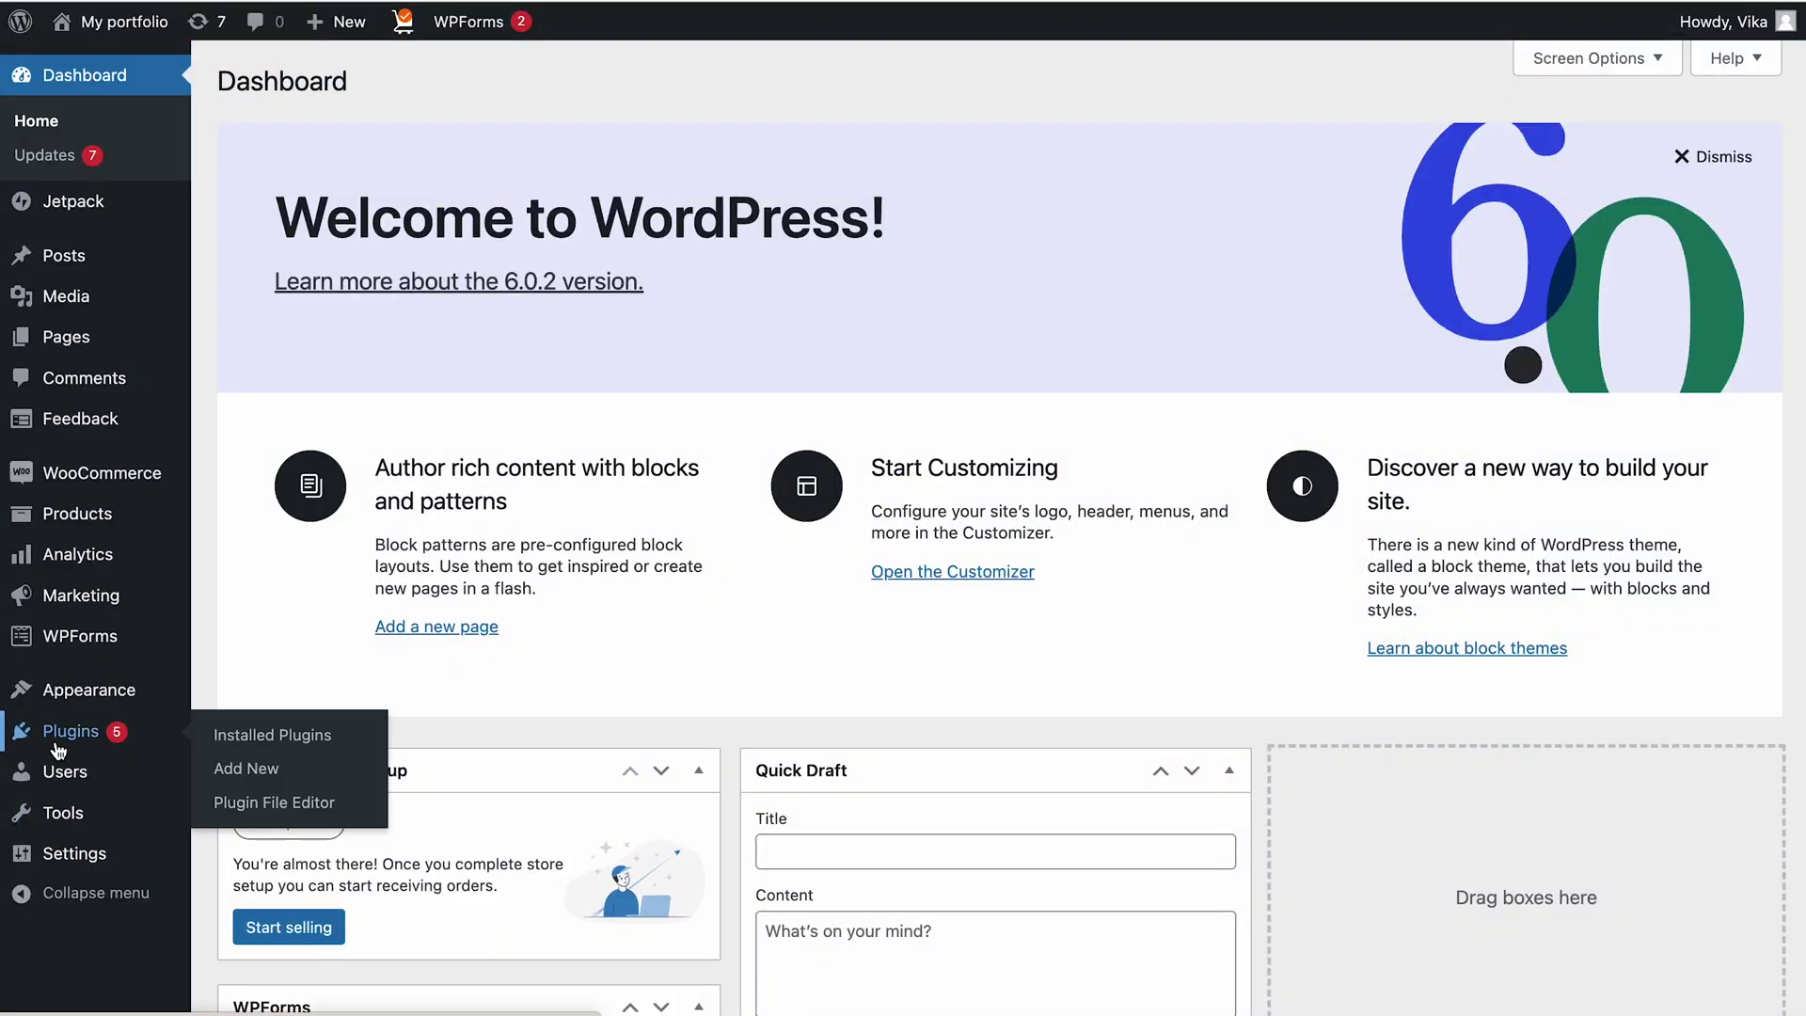
Search the Add New plugins page for UpdraftPlus
{"action": "left_click", "coordinate": [58, 750]}
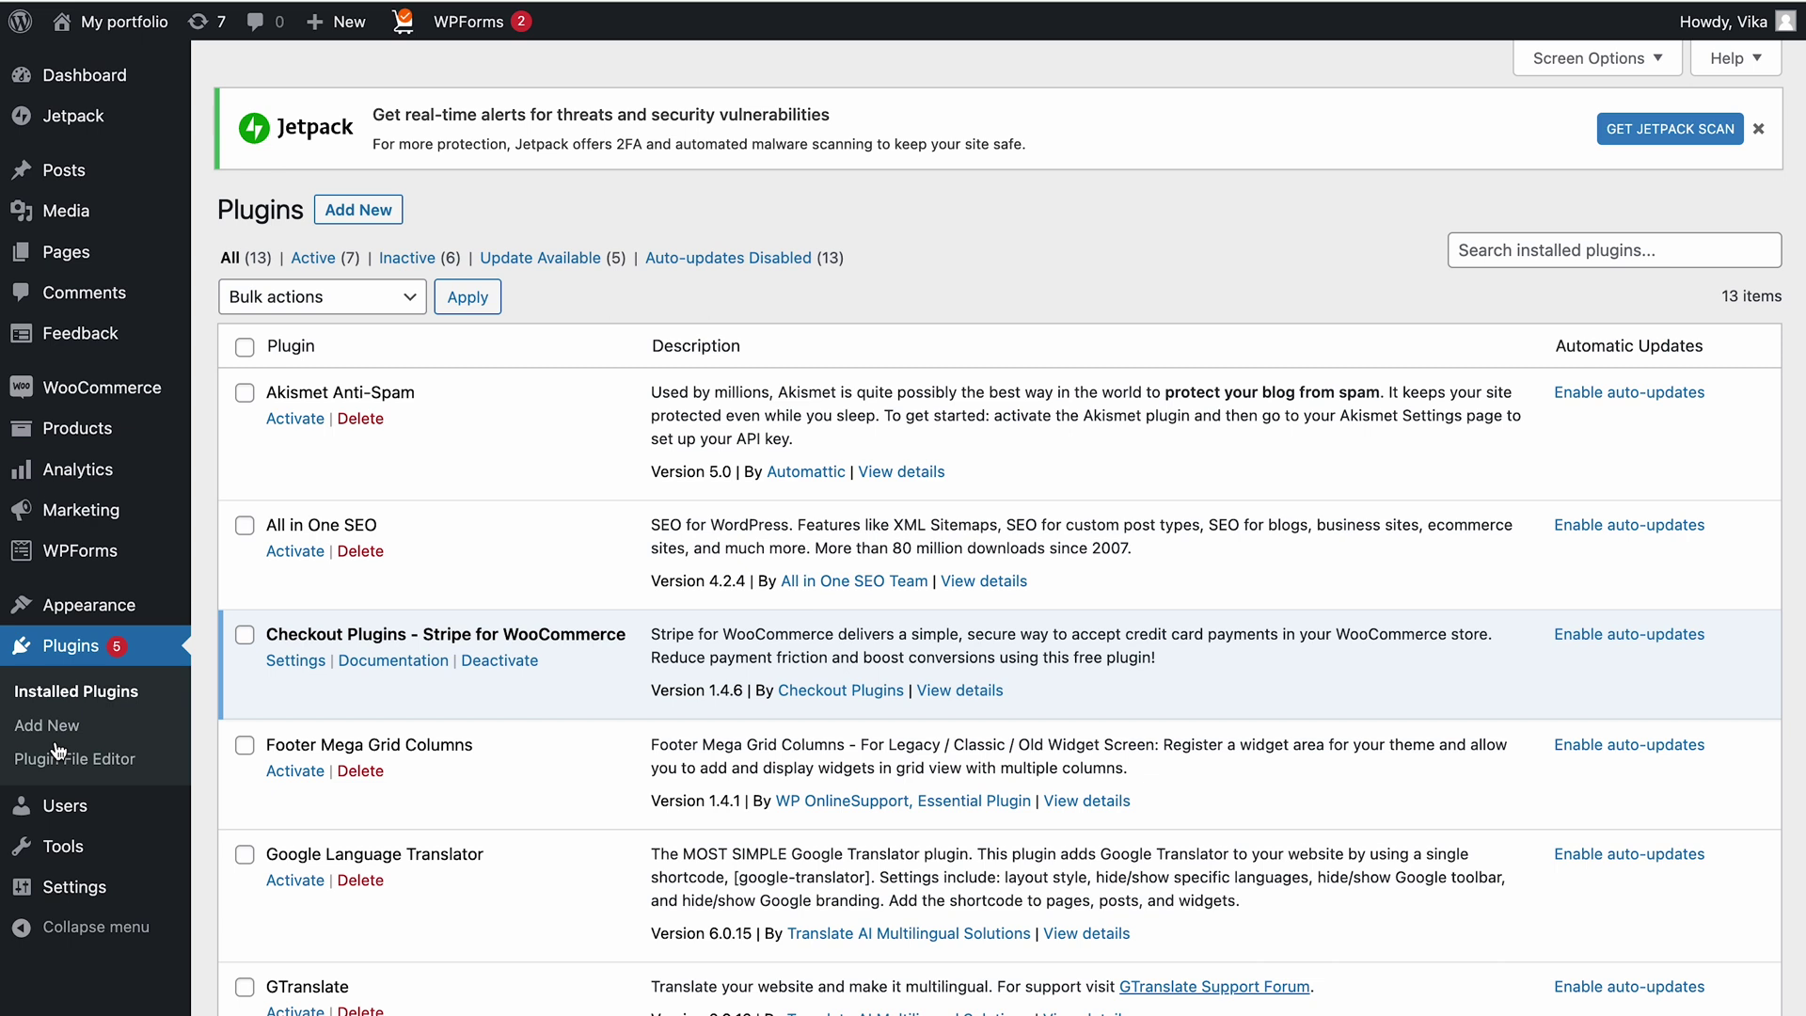
{"action": "left_click", "coordinate": [361, 211]}
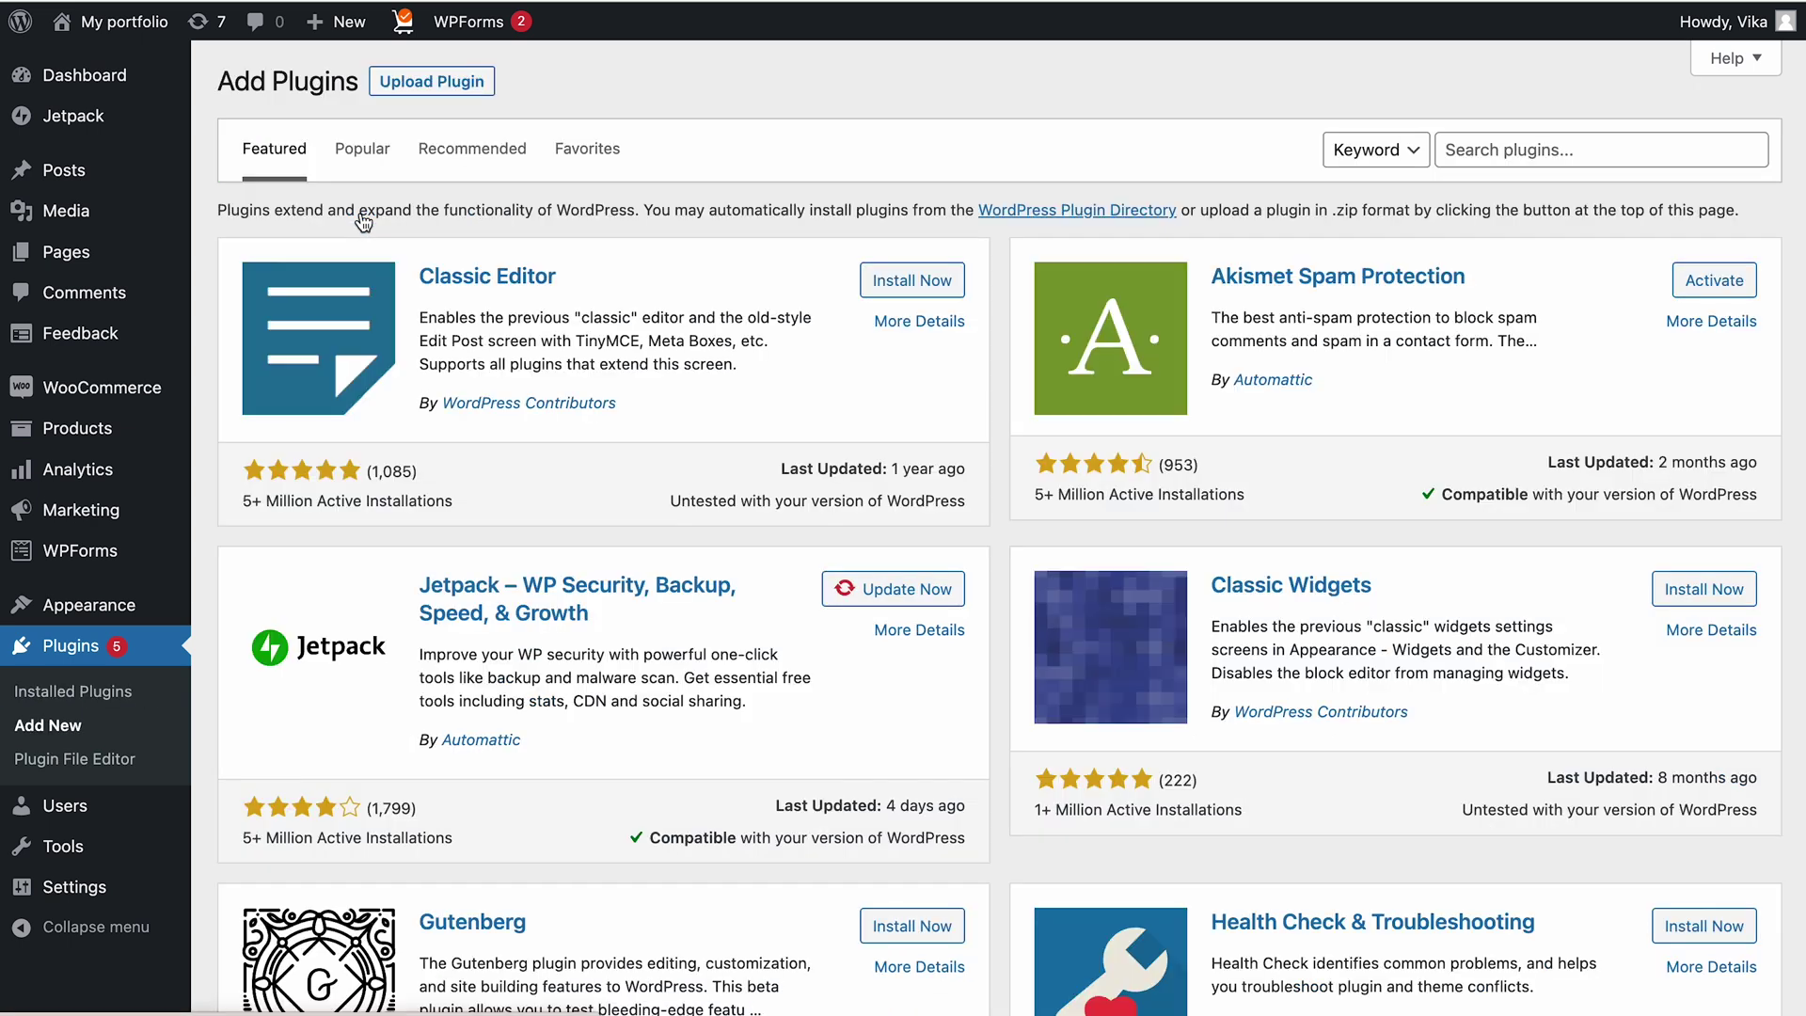
{"action": "left_click", "coordinate": [1626, 275]}
{"action": "type", "text": "UpdraftPlus"}
{"action": "key", "text": "Return"}
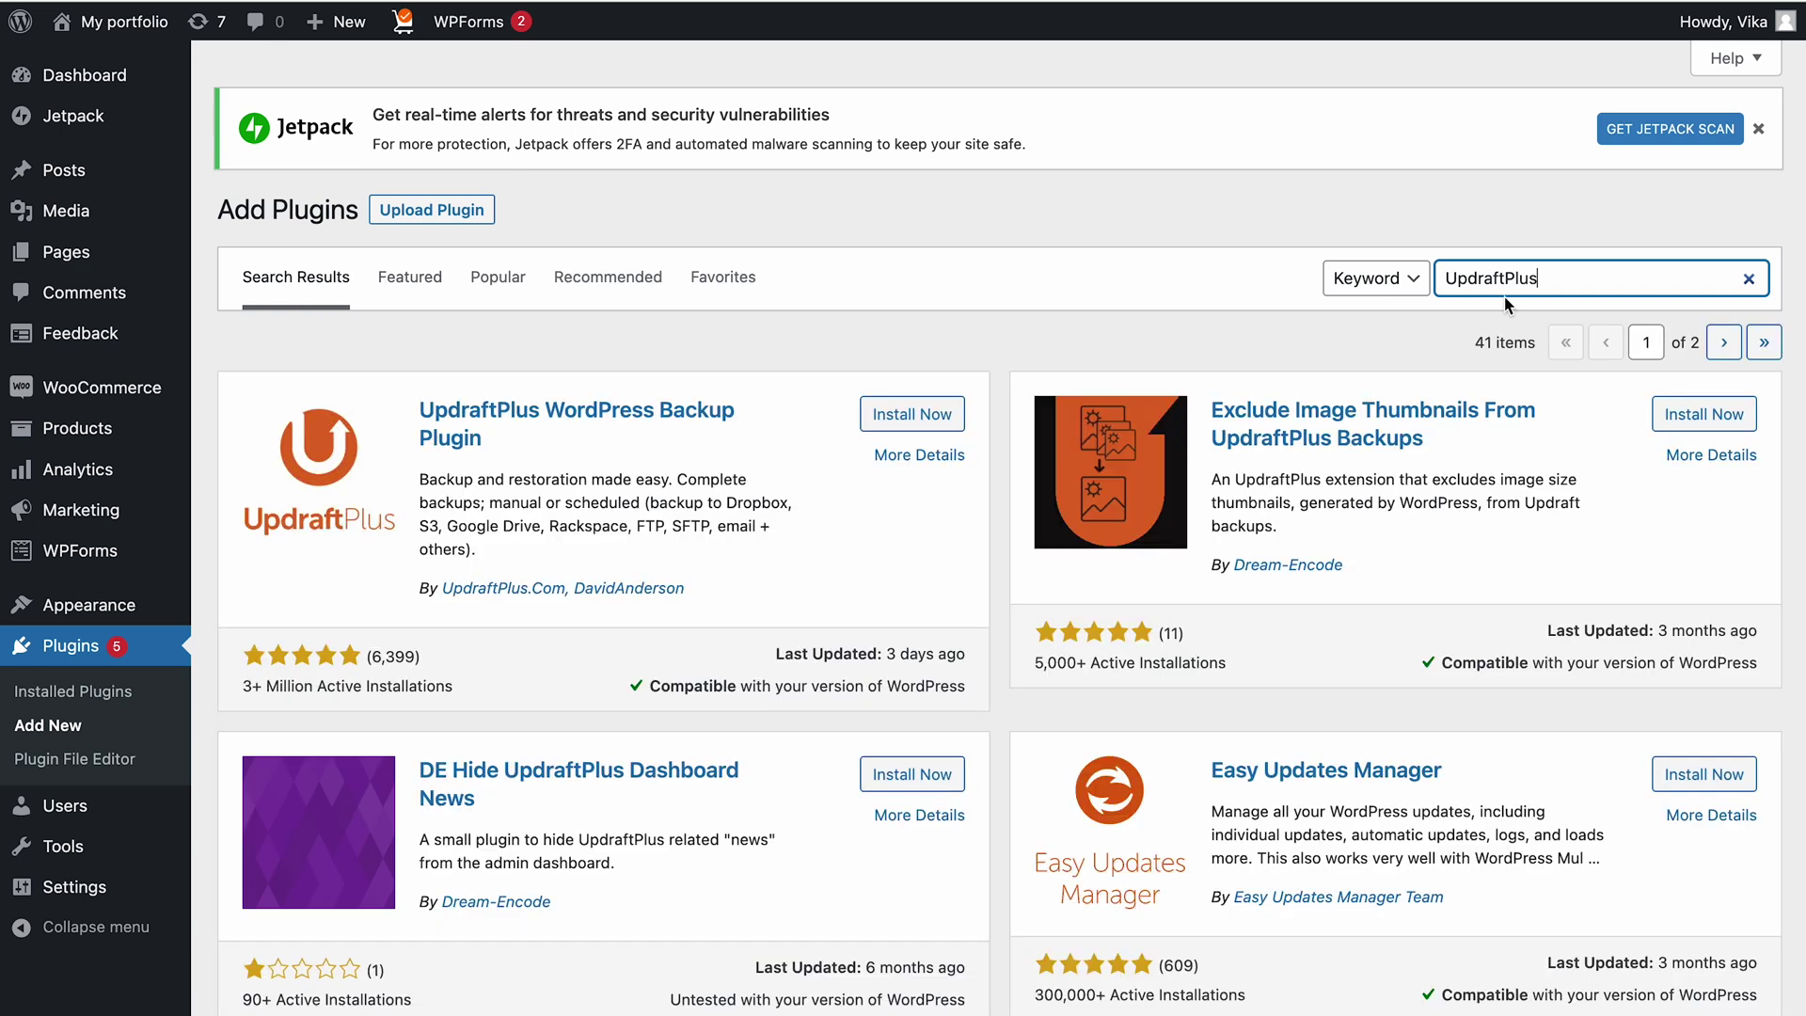
Install and activate the UpdraftPlus WordPress Backup Plugin
{"action": "left_click", "coordinate": [927, 420]}
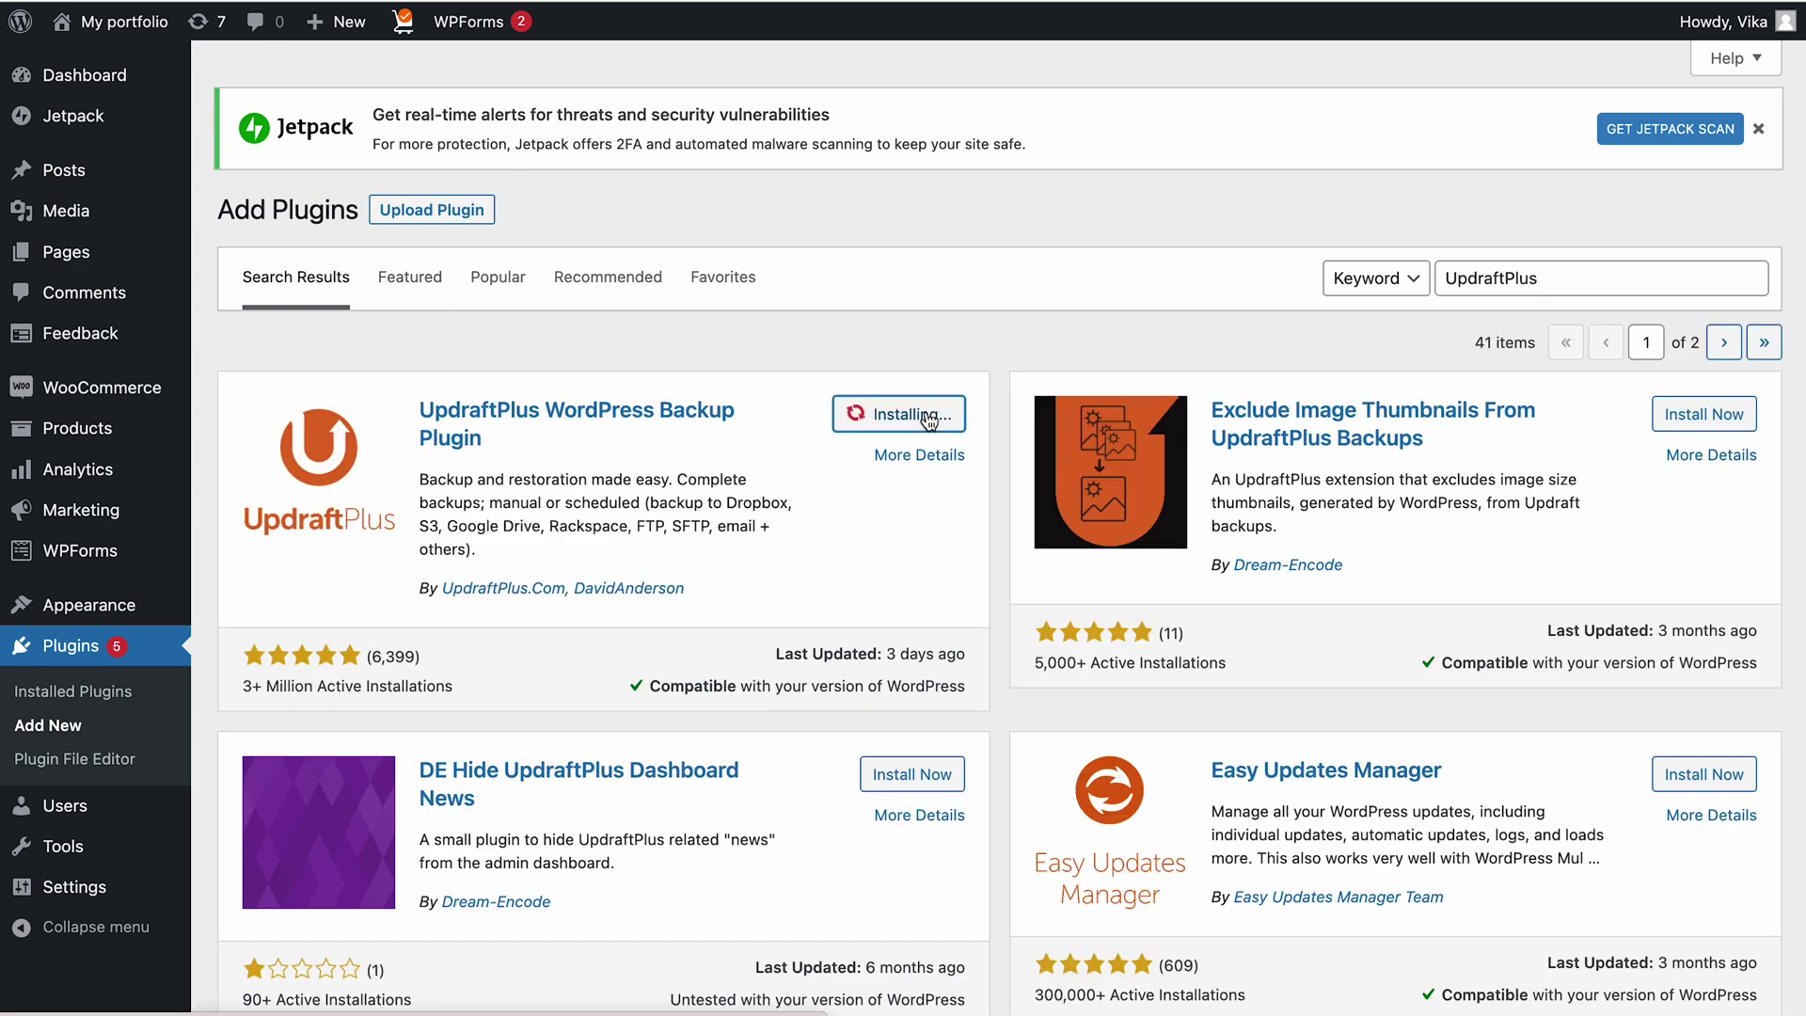
{"action": "left_click", "coordinate": [927, 419]}
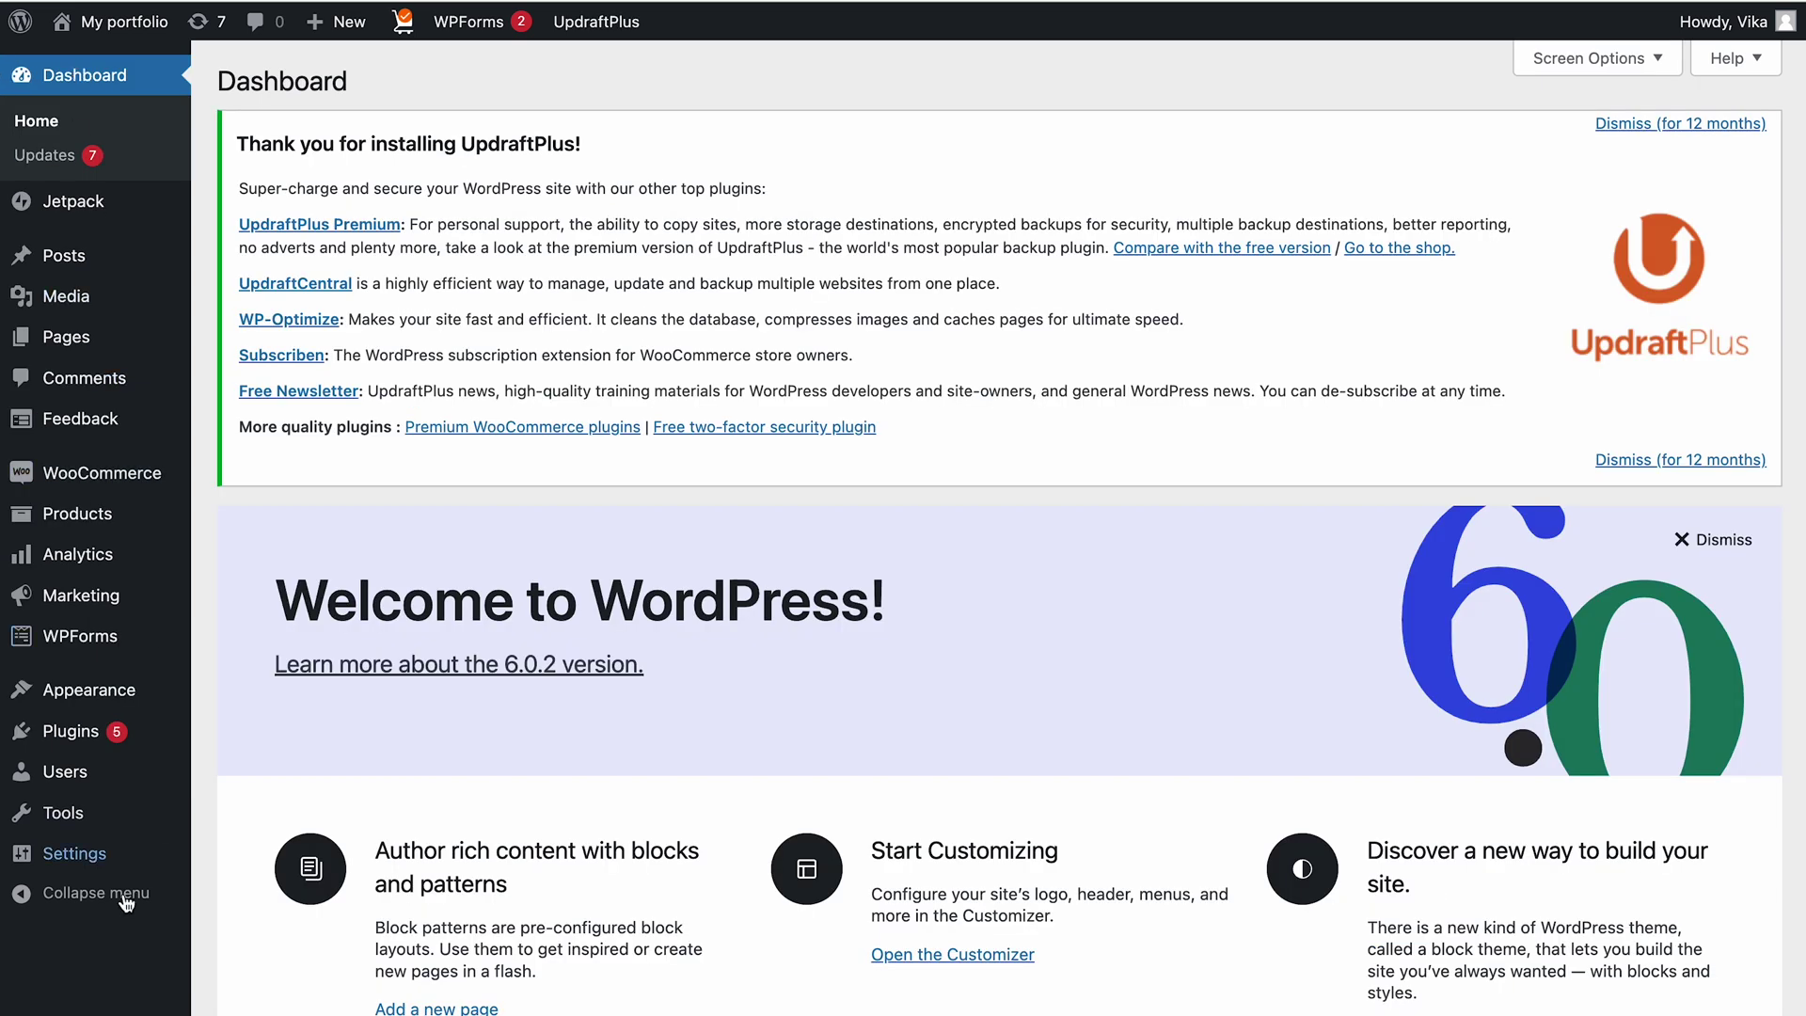
{"action": "mouse_move", "coordinate": [94, 856]}
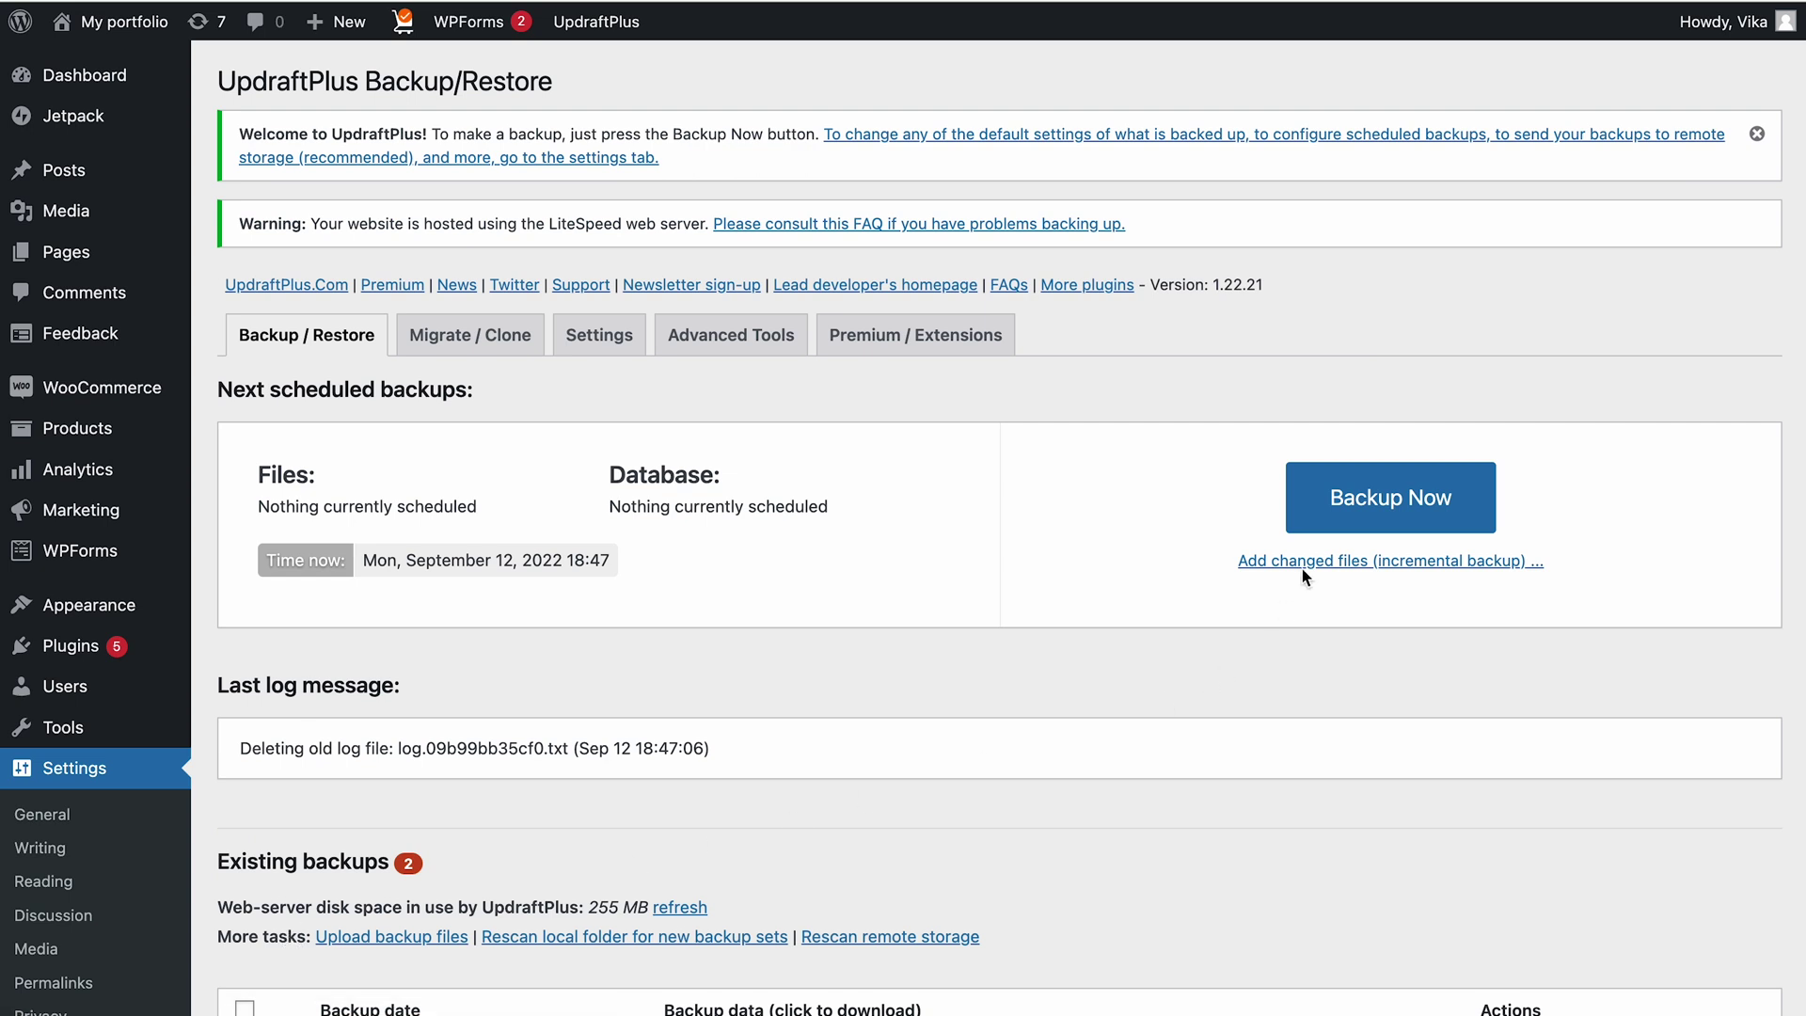
Run Backup Now with database and files, producing the Sep 12, 2022 18:48 backup
{"action": "left_click", "coordinate": [1364, 513]}
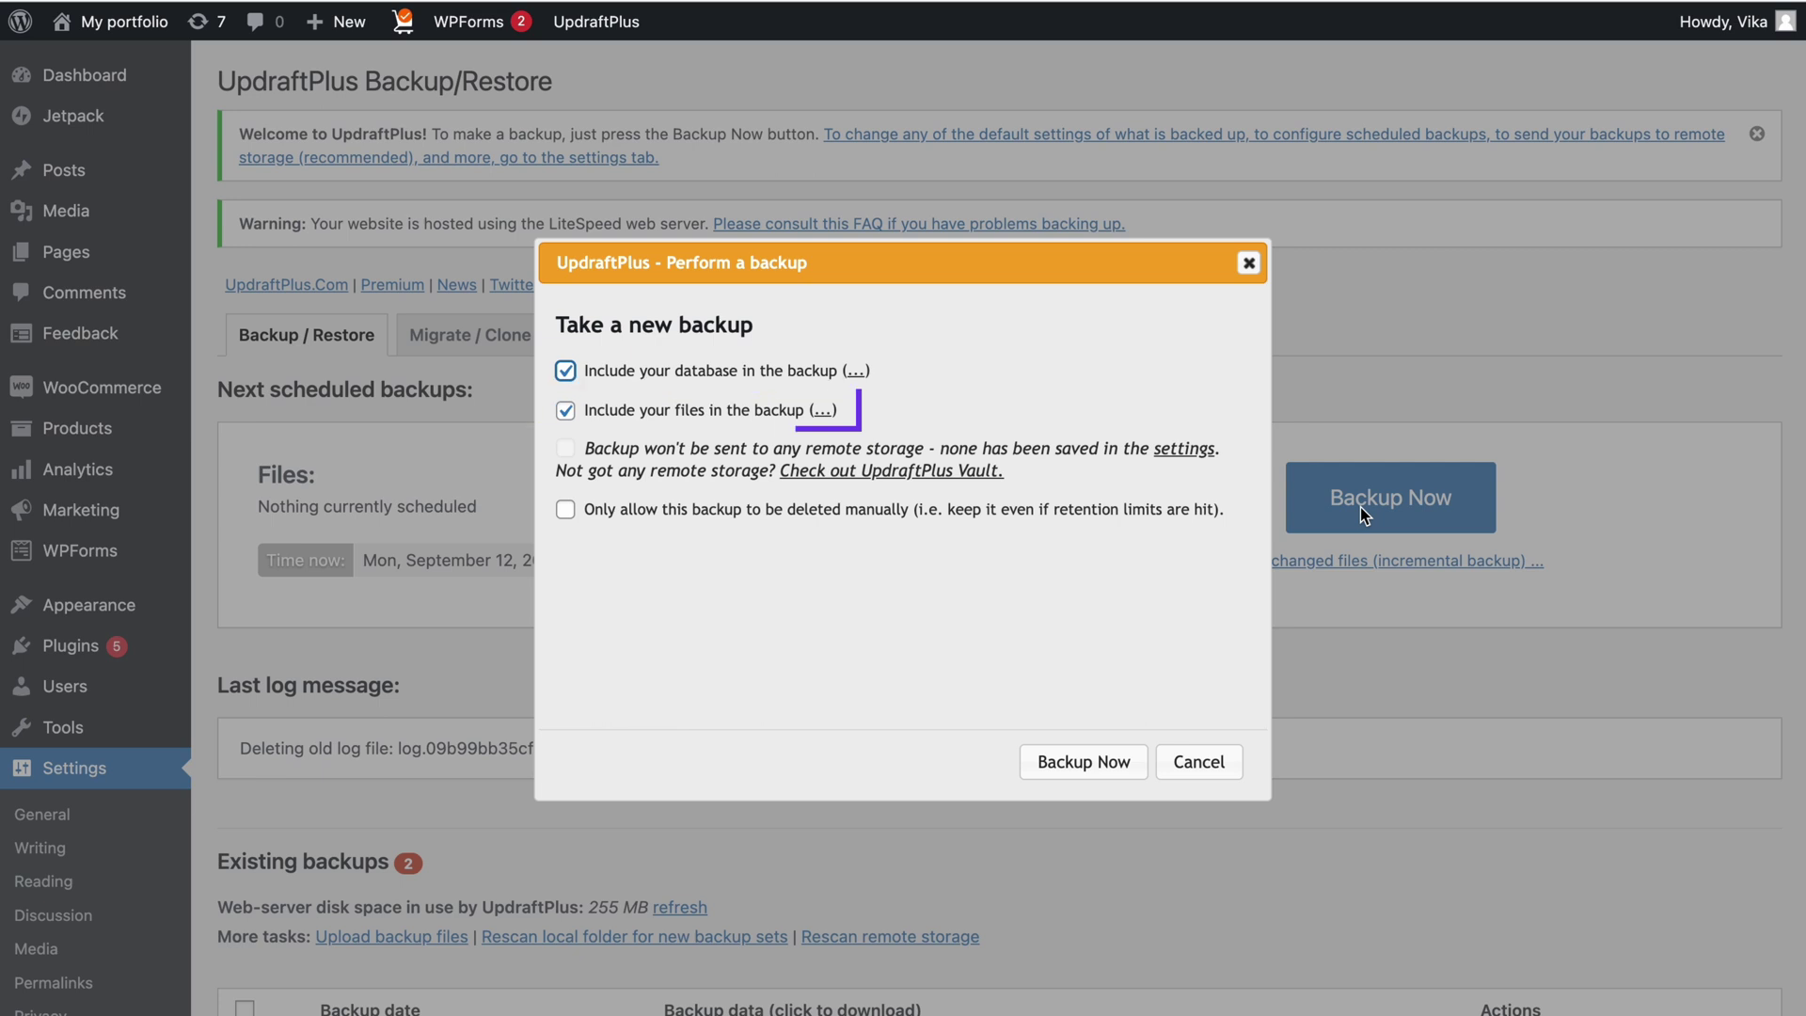
{"action": "left_click", "coordinate": [1099, 752]}
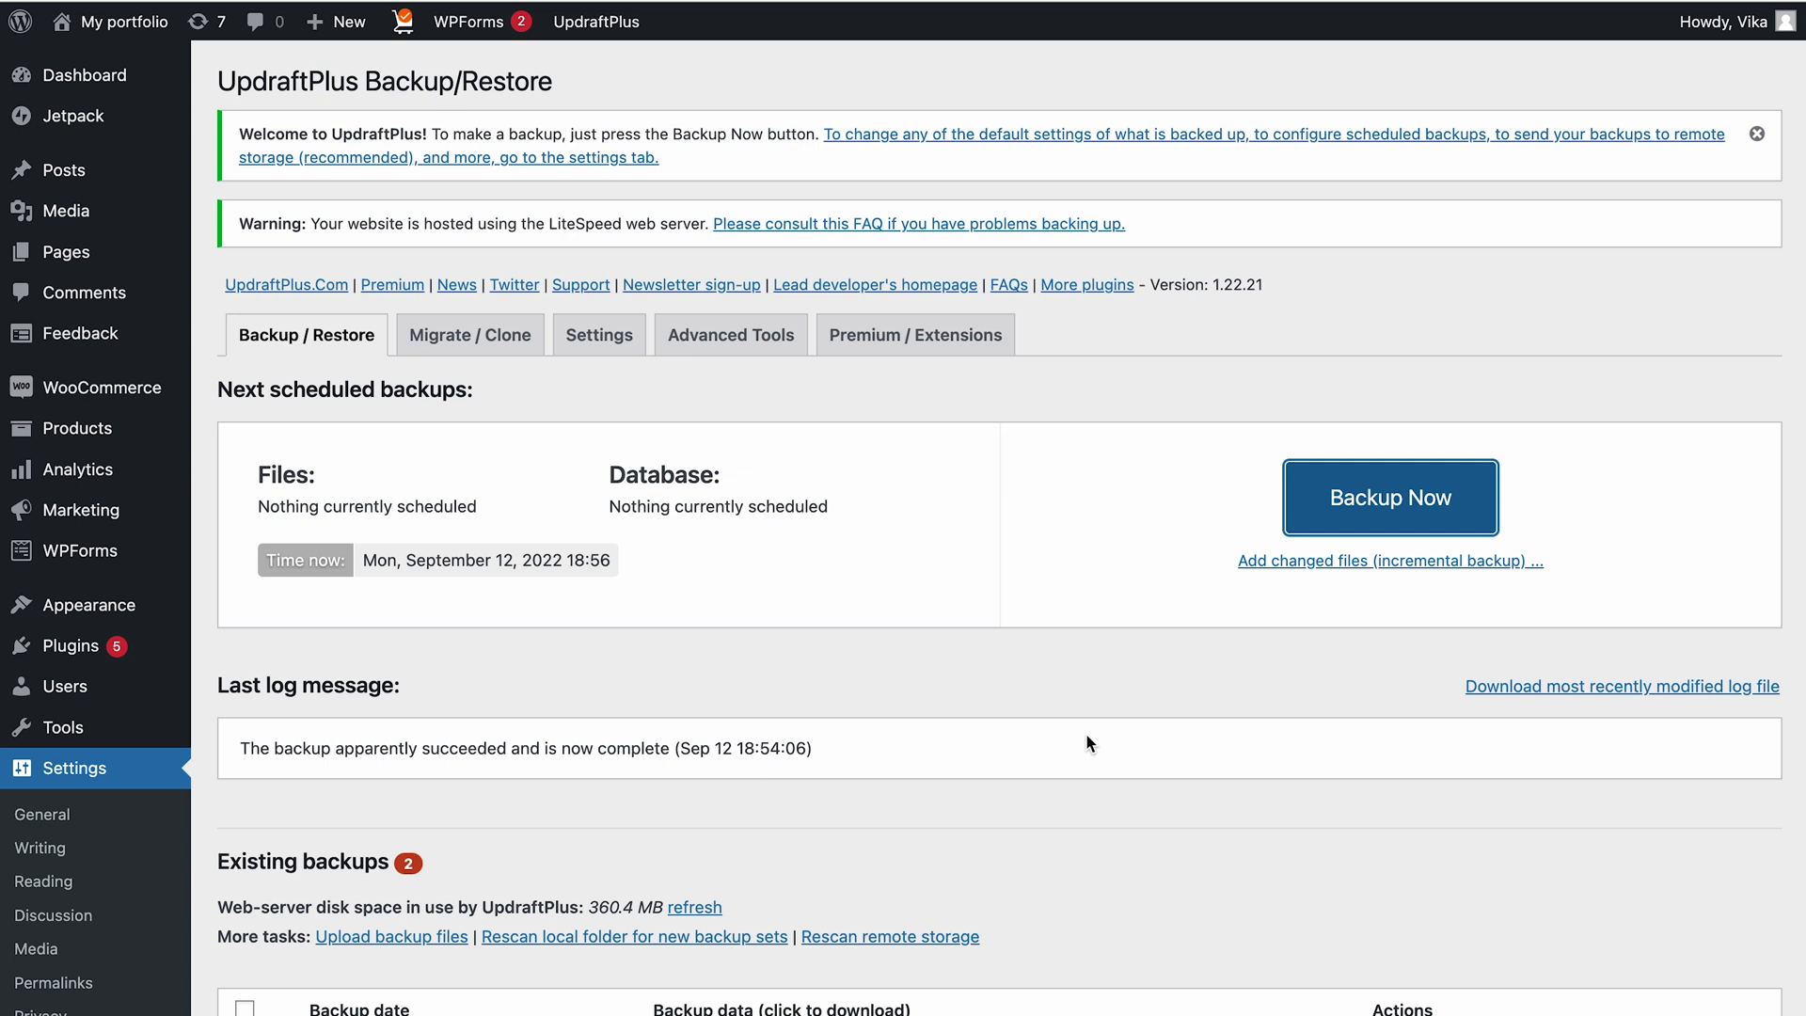
{"action": "scroll", "coordinate": [1087, 736], "scroll_direction": "down", "scroll_amount": 3}
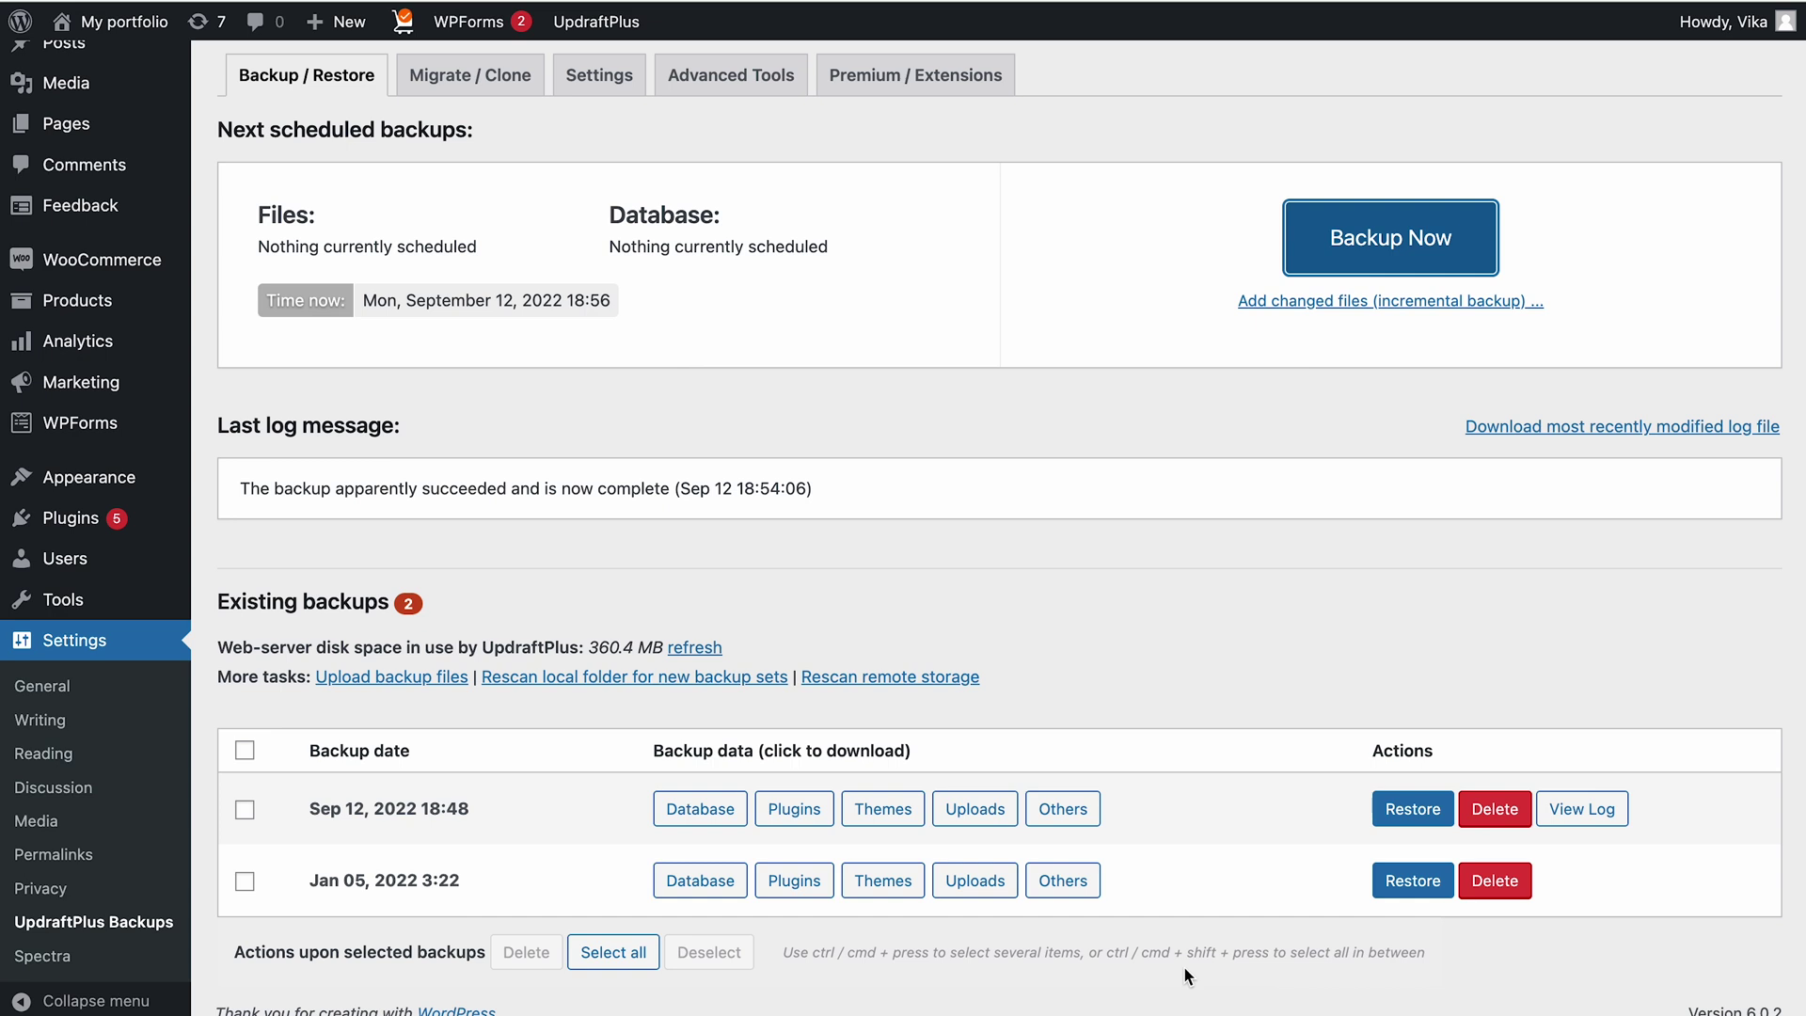
{"action": "scroll", "coordinate": [1181, 967], "scroll_direction": "up", "scroll_amount": 3}
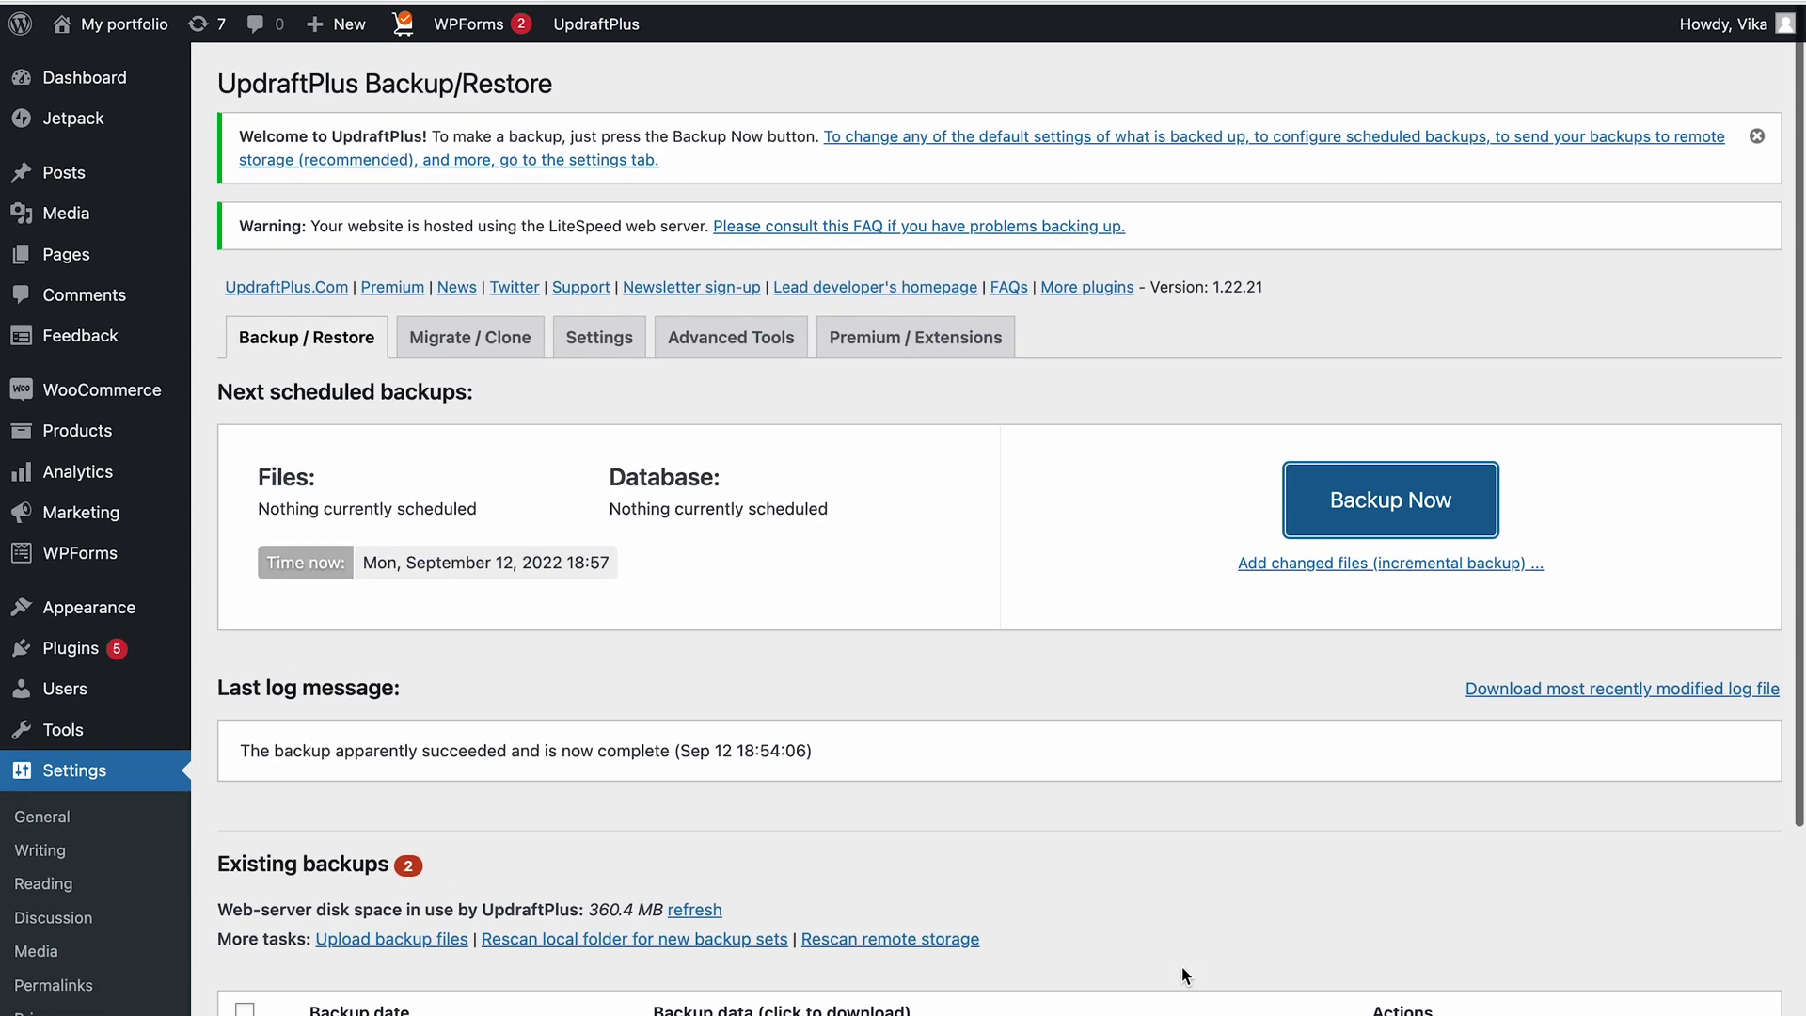
Set the UpdraftPlus files backup schedule to Daily in the Settings tab
{"action": "left_click", "coordinate": [599, 335]}
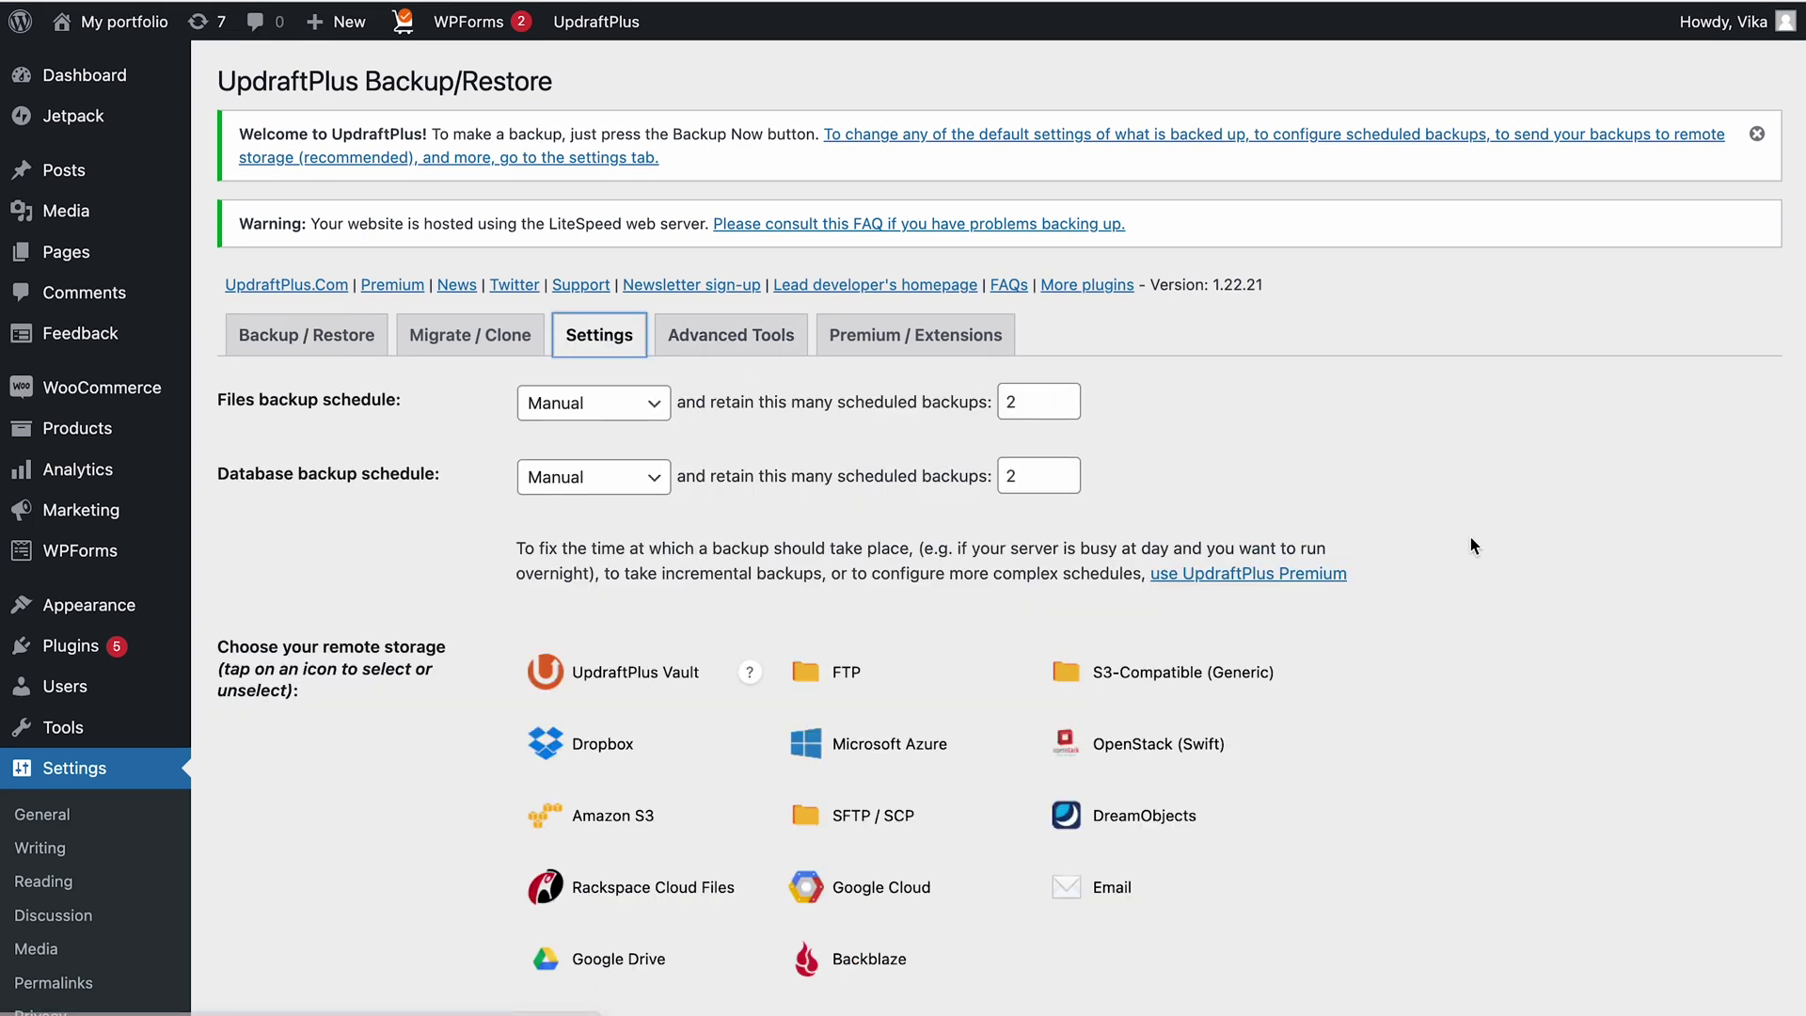
{"action": "left_click", "coordinate": [658, 416]}
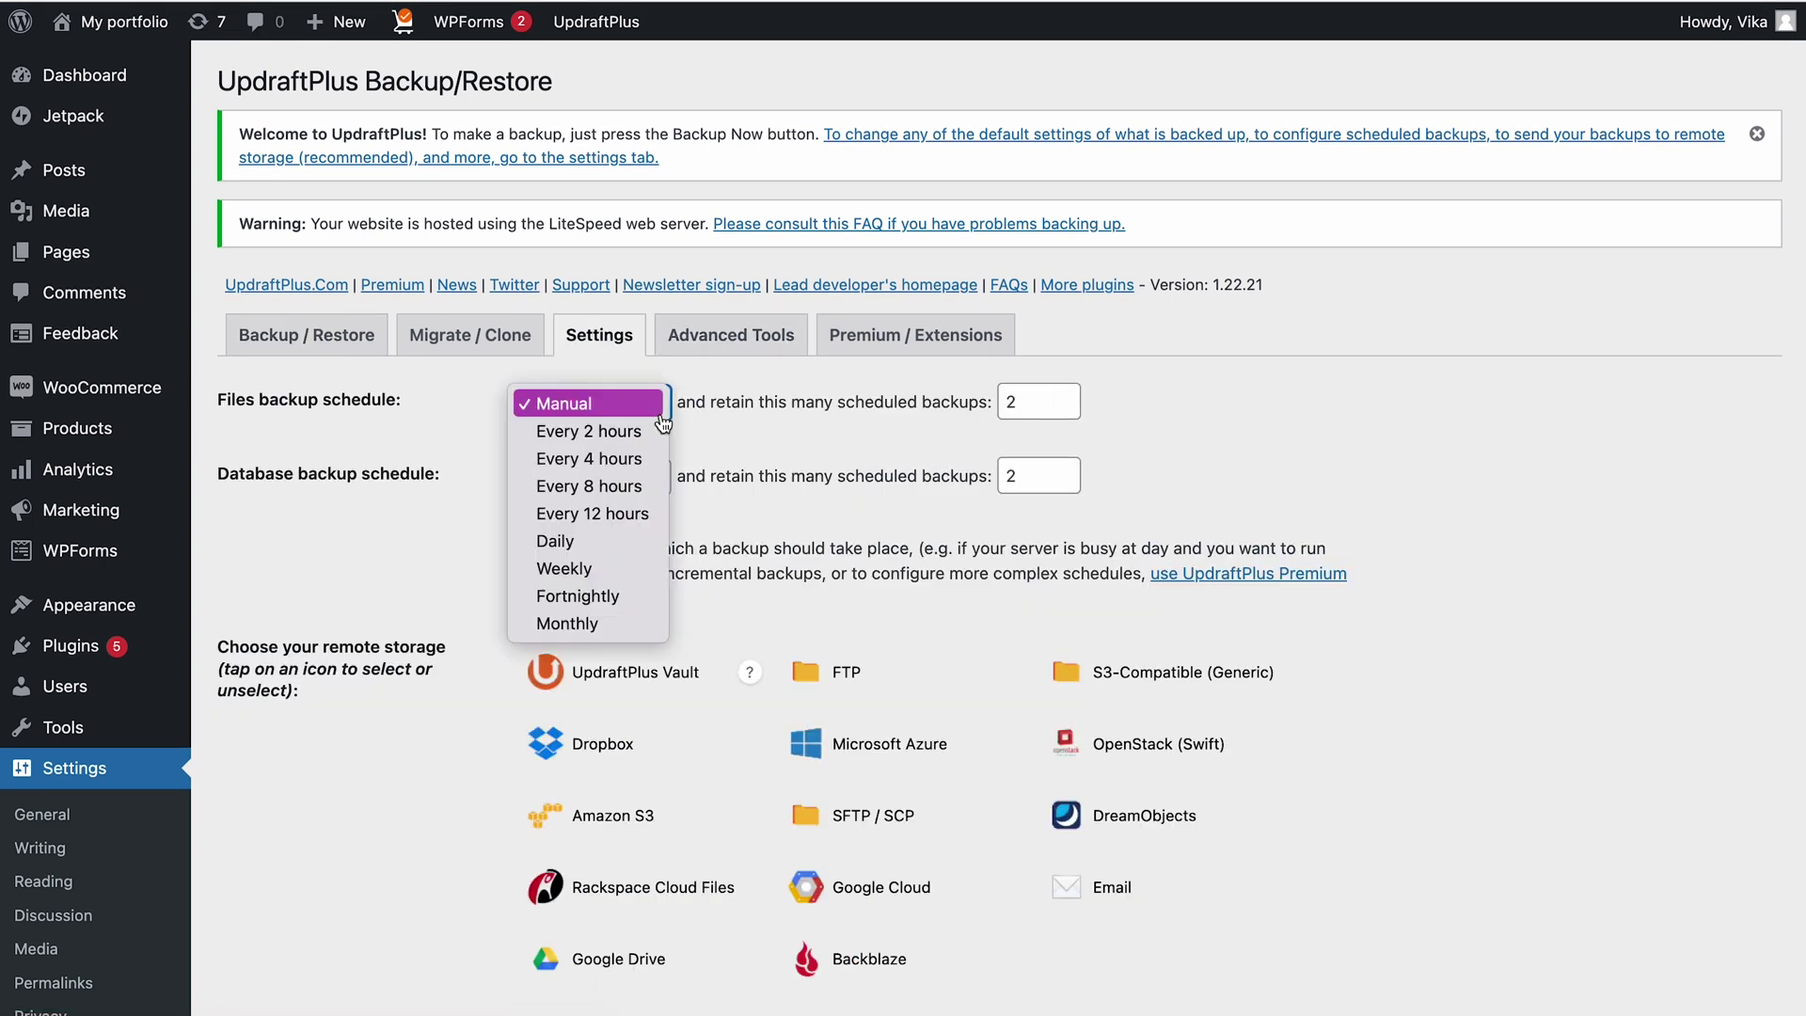
{"action": "left_click", "coordinate": [600, 542]}
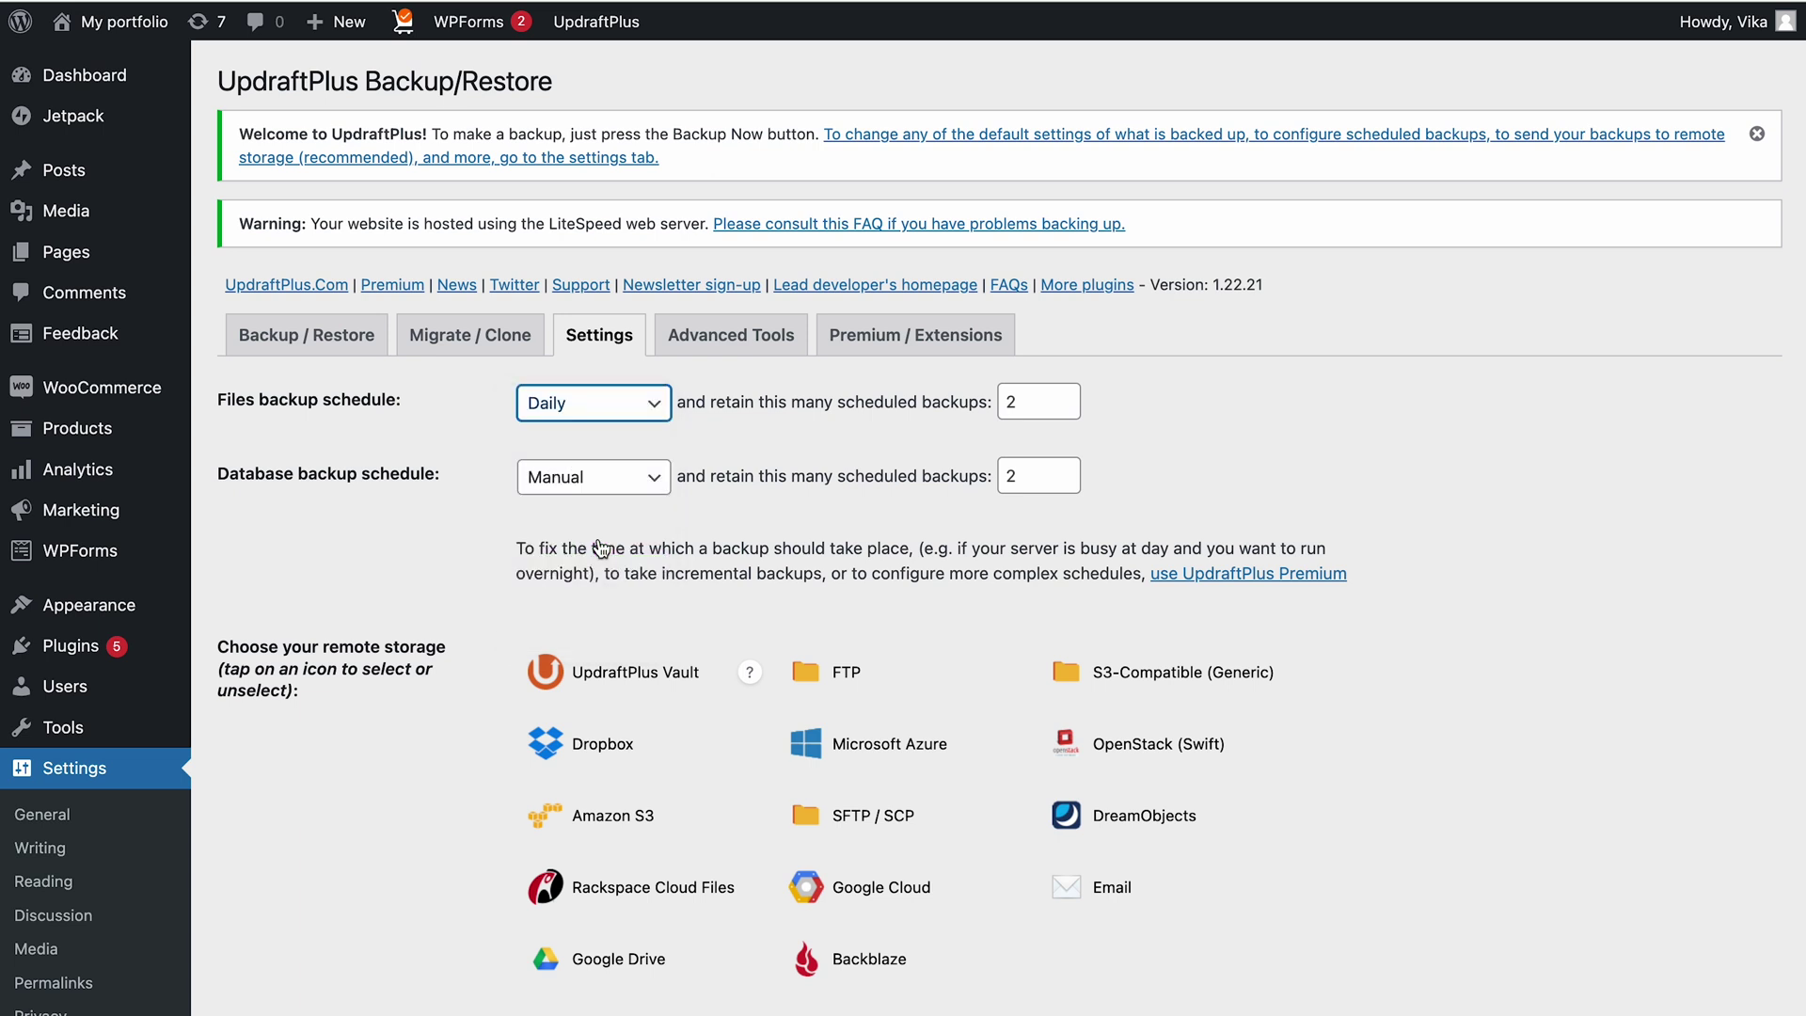
{"action": "scroll", "coordinate": [1400, 764], "scroll_direction": "down", "scroll_amount": 1}
{"action": "scroll", "coordinate": [1400, 766], "scroll_direction": "down", "scroll_amount": 5}
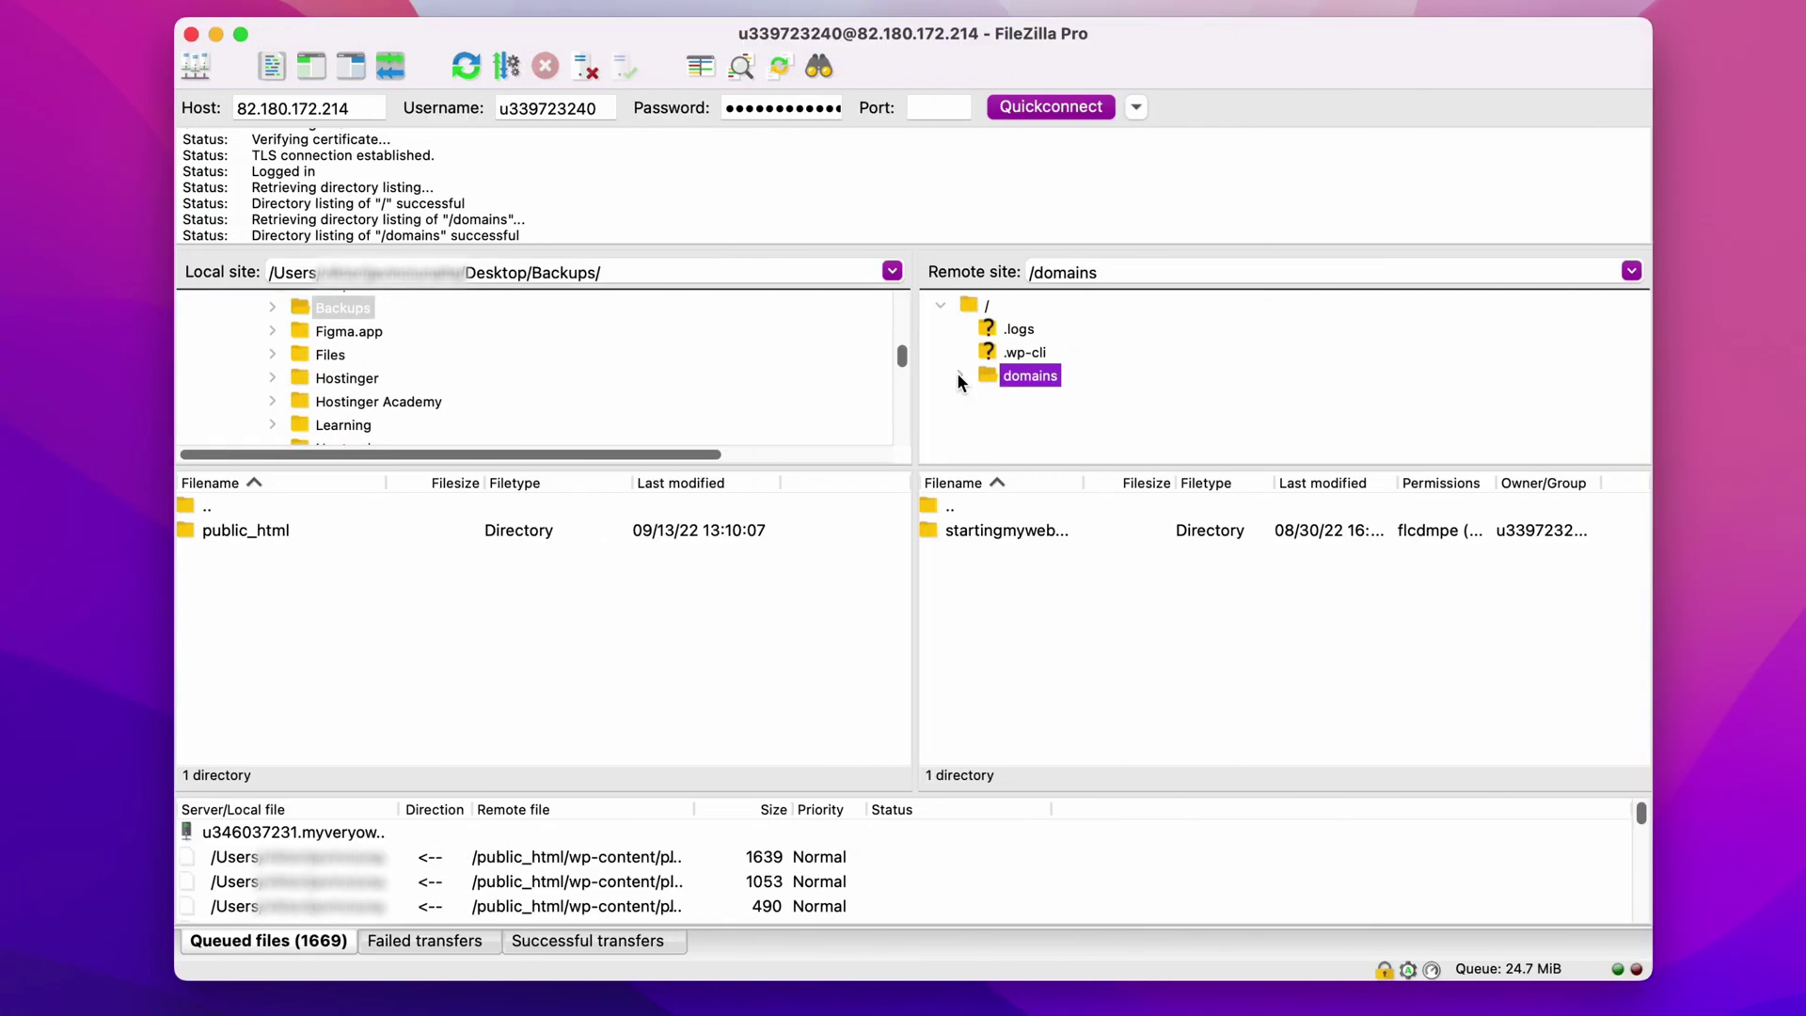
Navigate the server tree to /domains/startingmywebsite.com/public_html in FileZilla Pro
{"action": "left_click", "coordinate": [958, 375]}
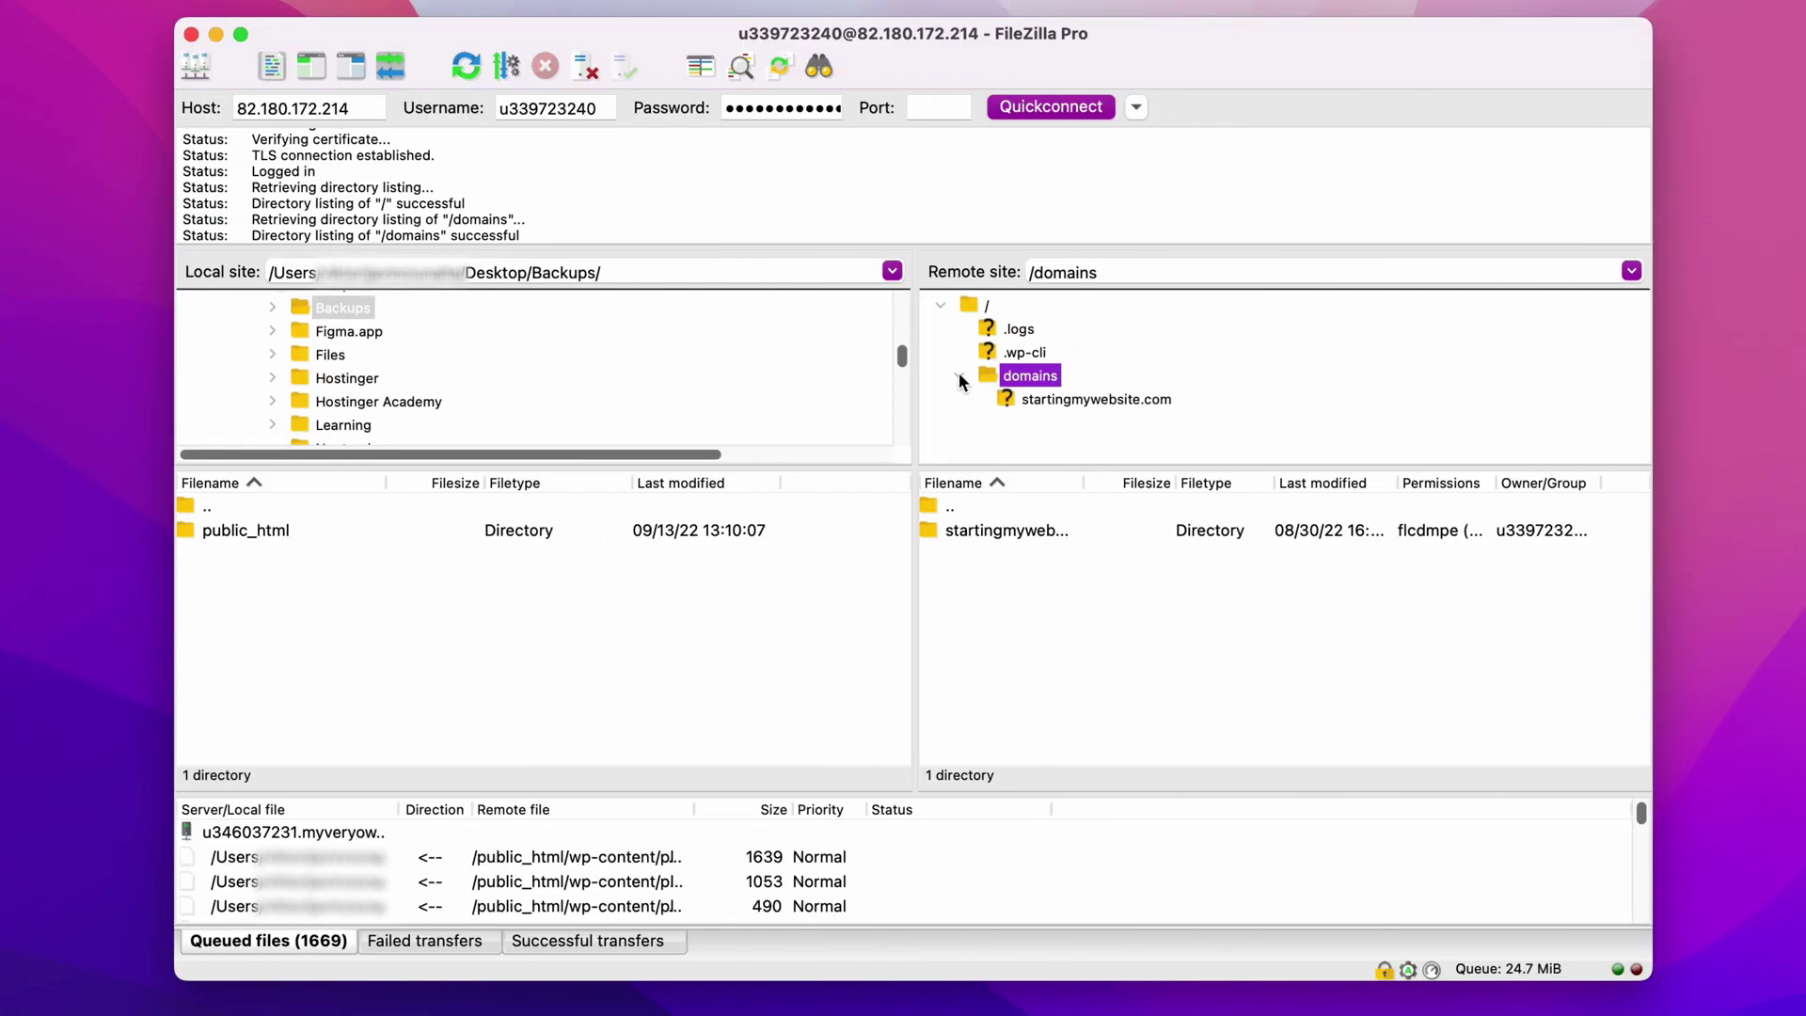
{"action": "left_click", "coordinate": [1024, 401]}
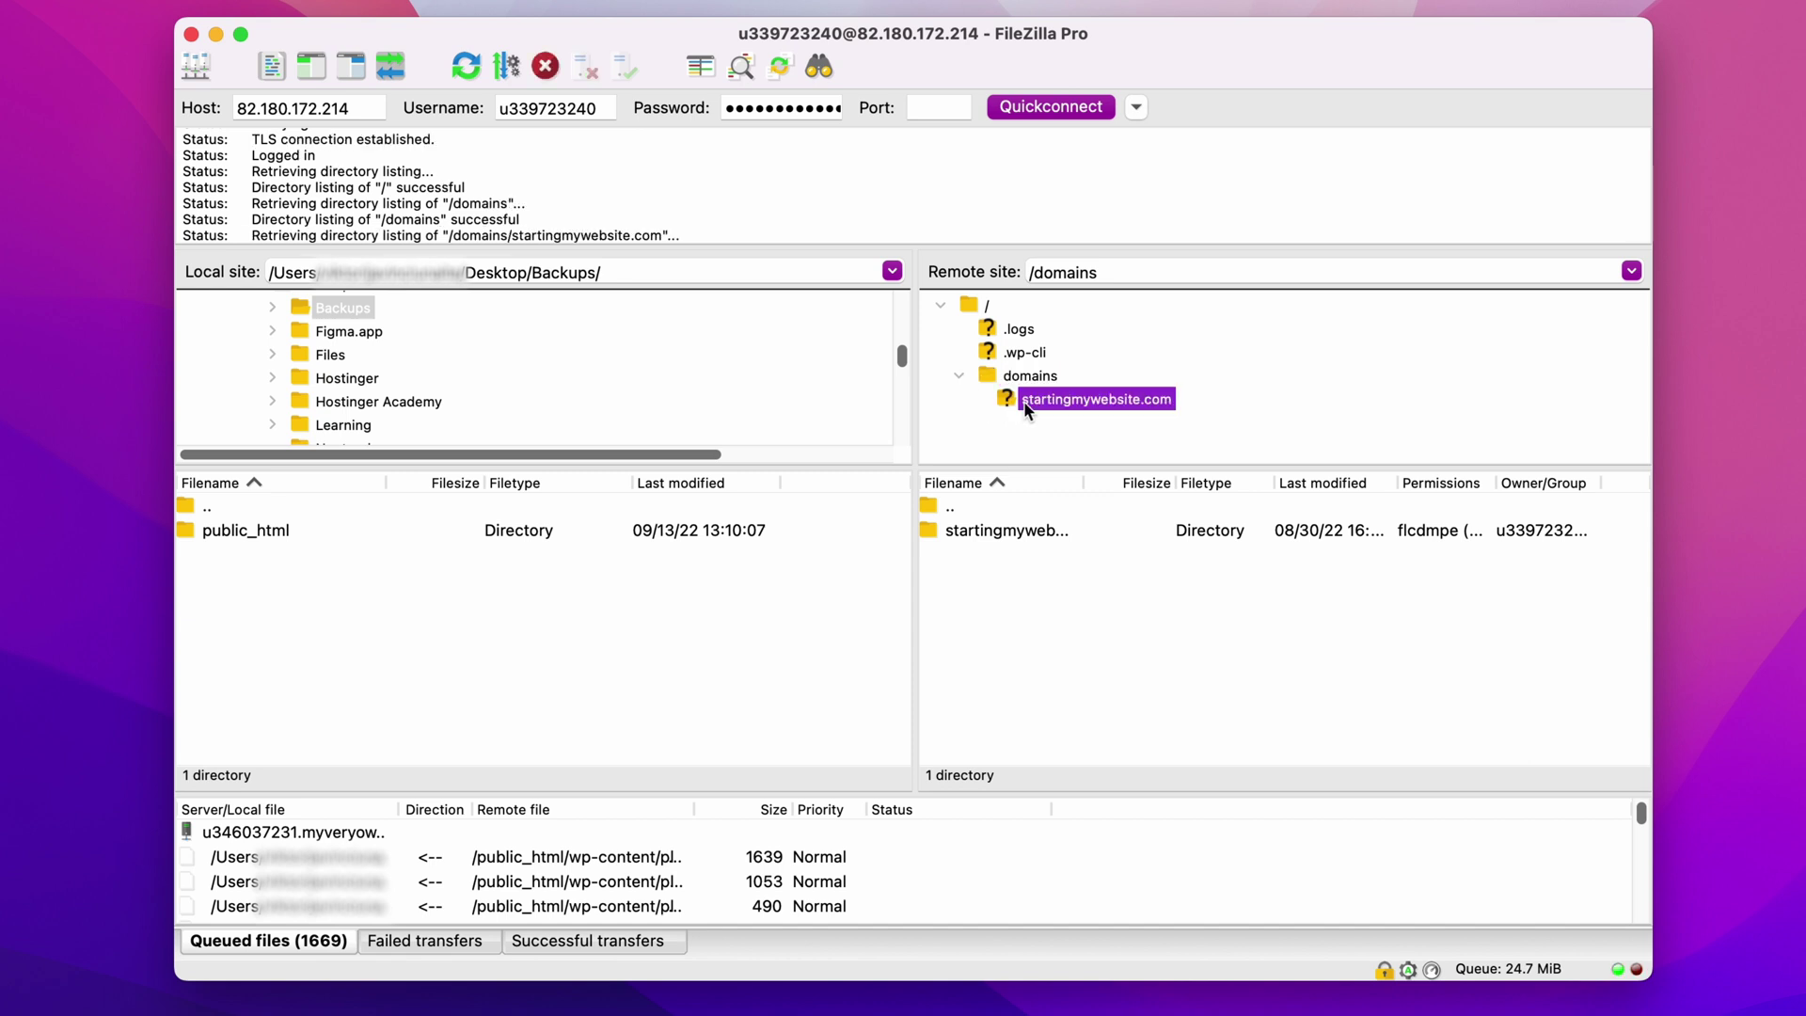
{"action": "left_click", "coordinate": [978, 400]}
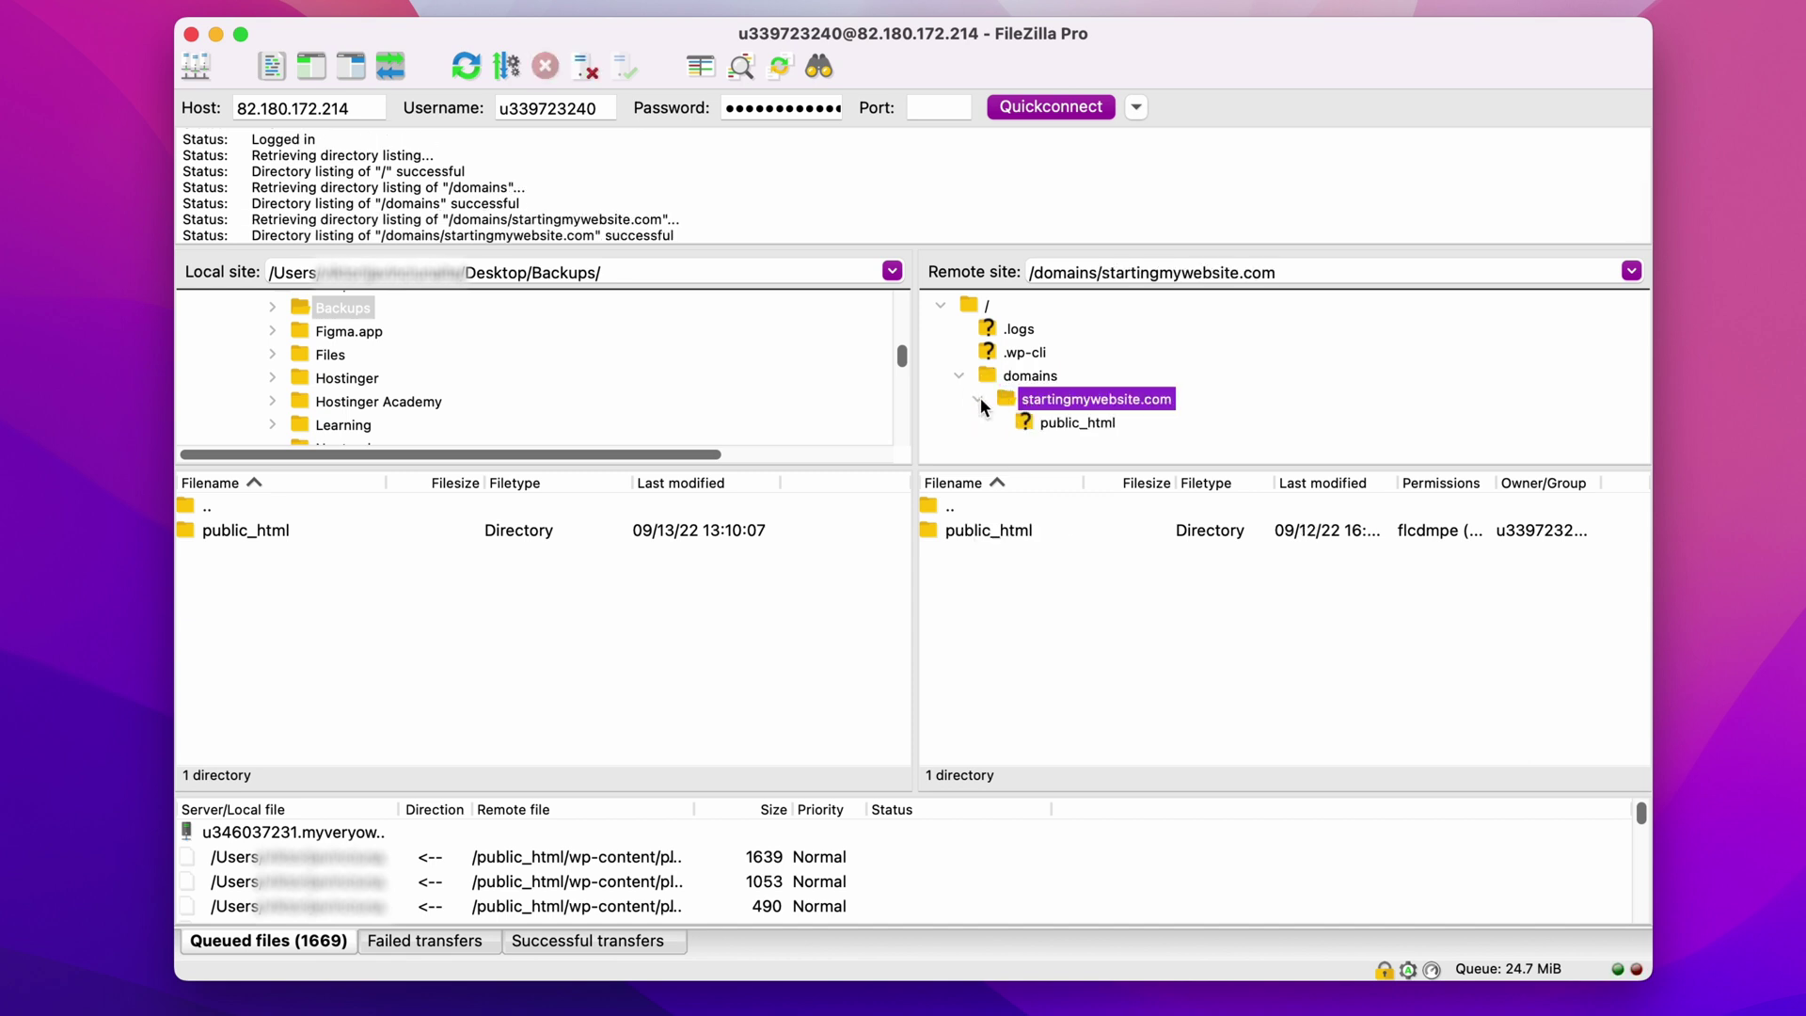
{"action": "left_click", "coordinate": [1076, 423]}
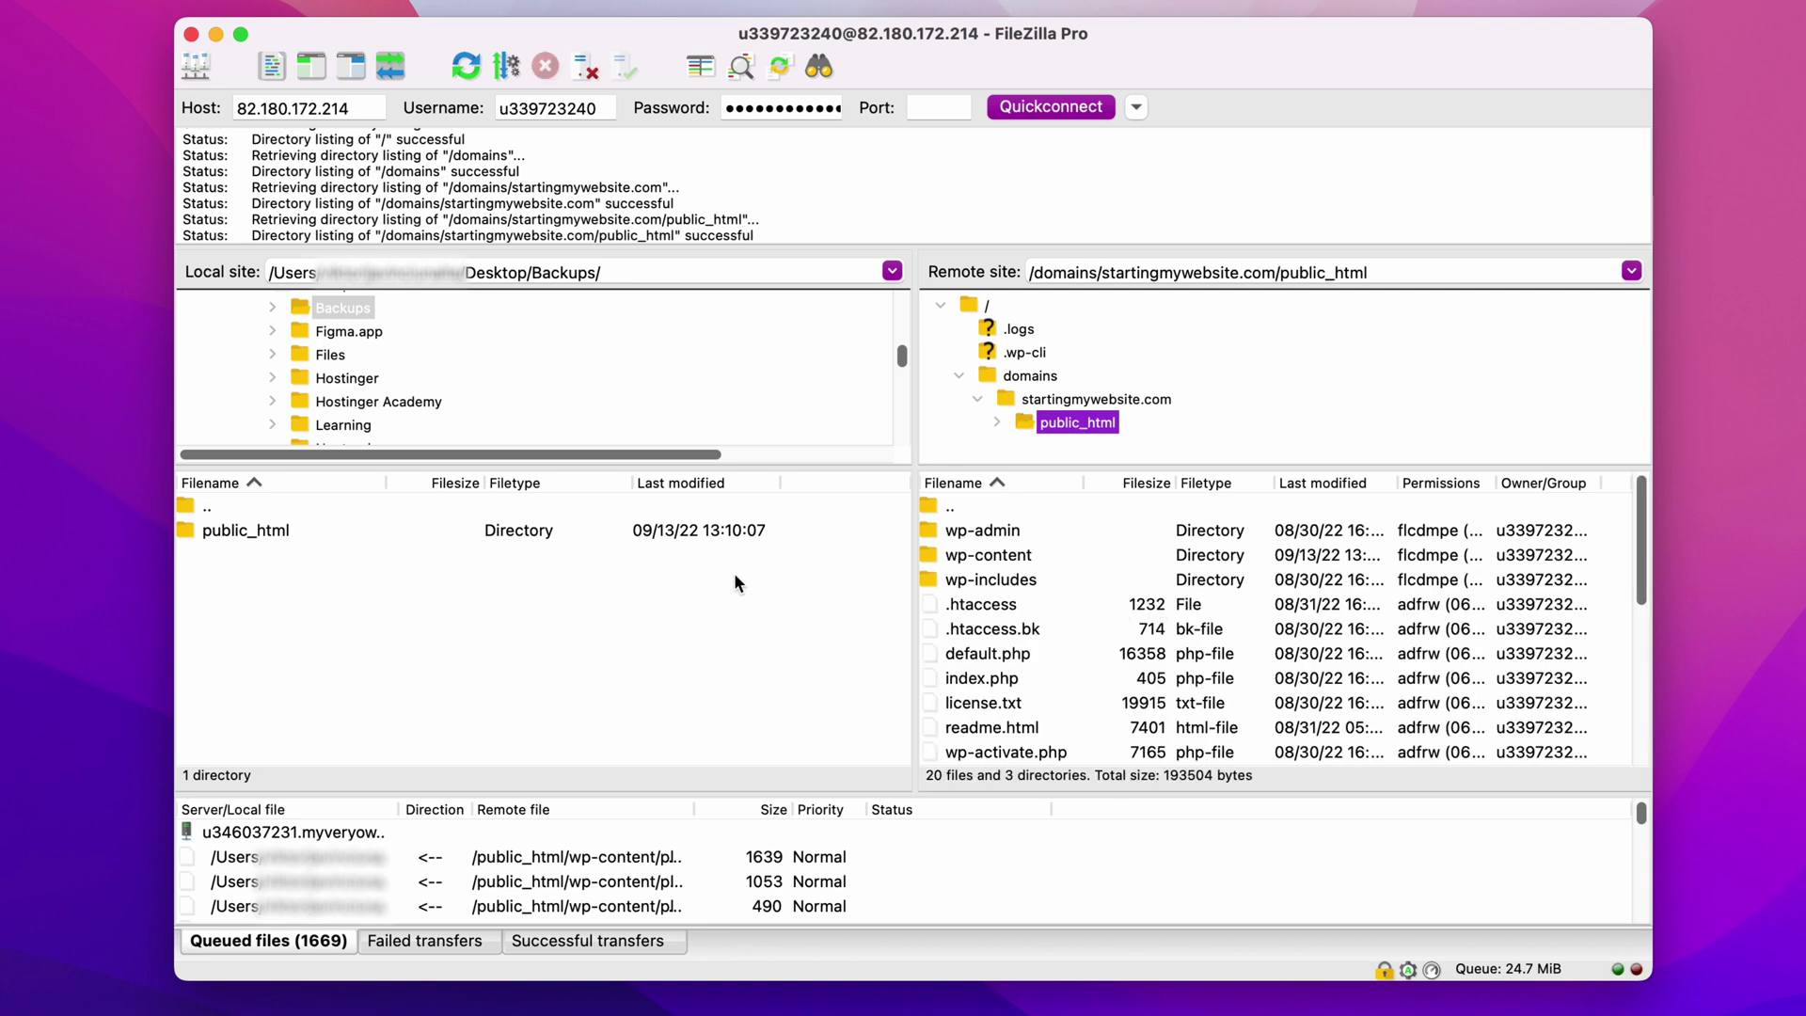
Upload the local public_html backup folder into that server directory
{"action": "left_click", "coordinate": [274, 533]}
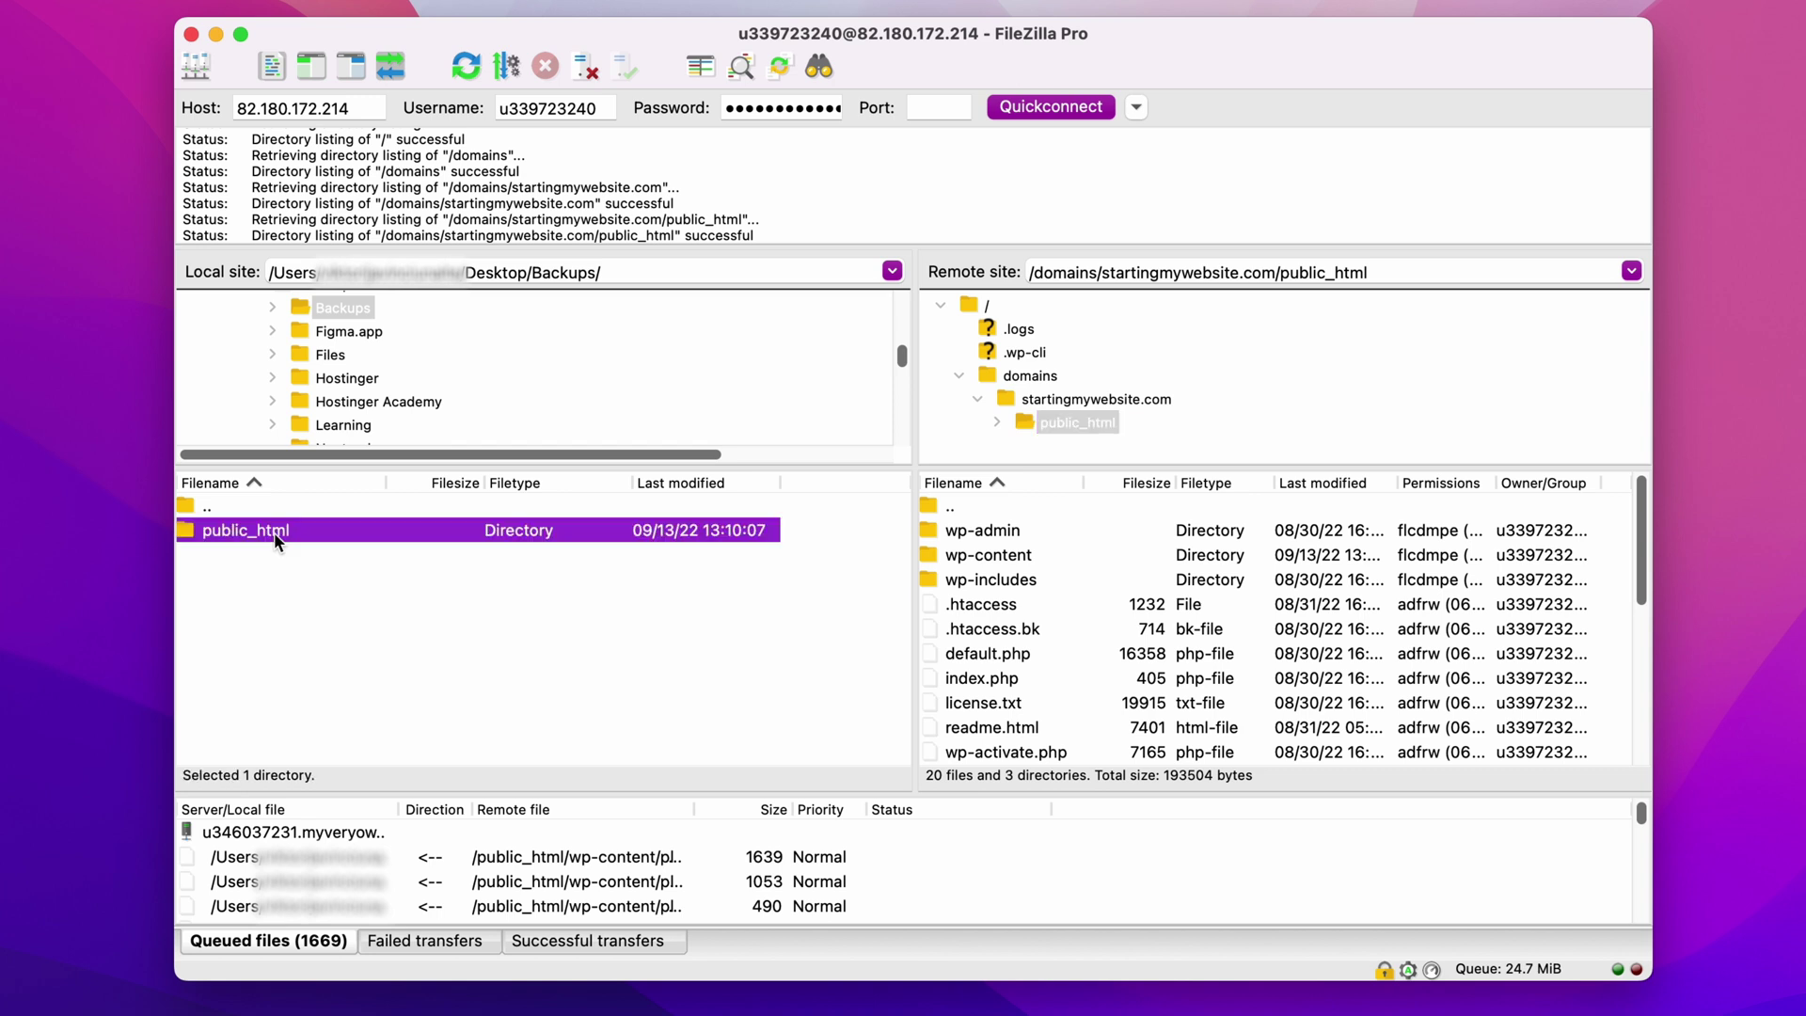
{"action": "right_click", "coordinate": [273, 533]}
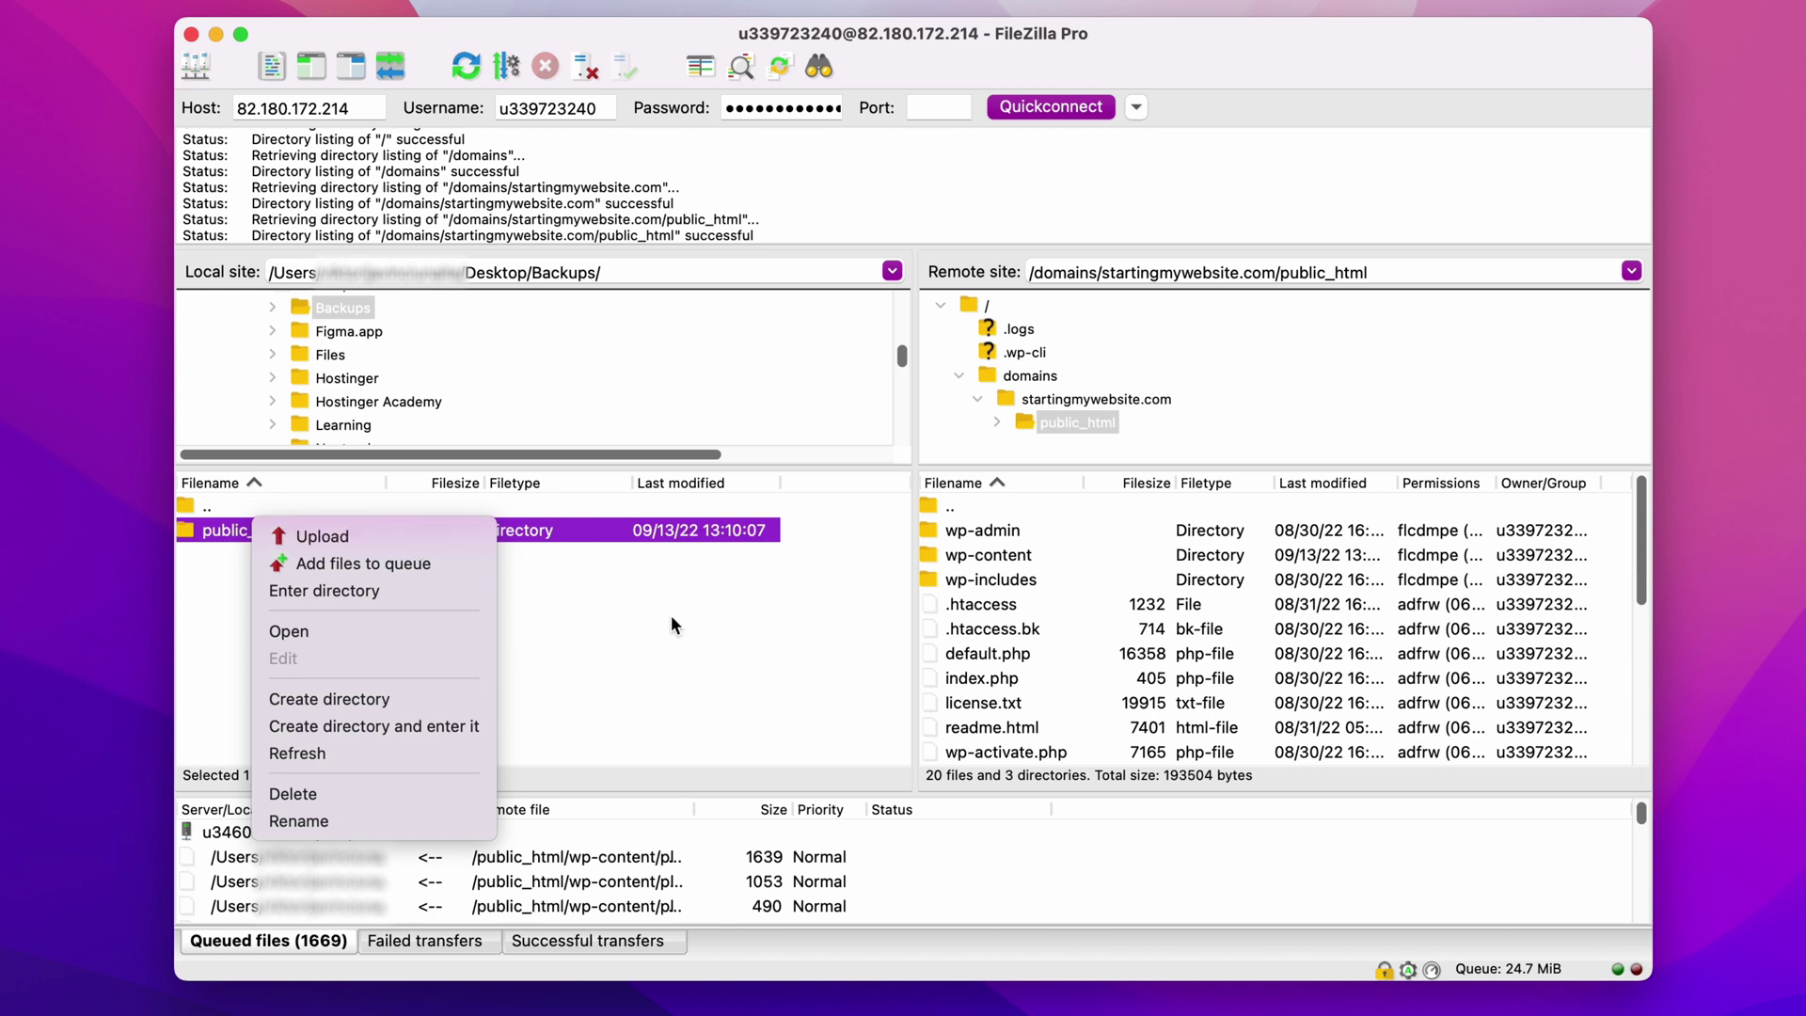
{"action": "left_click", "coordinate": [414, 536]}
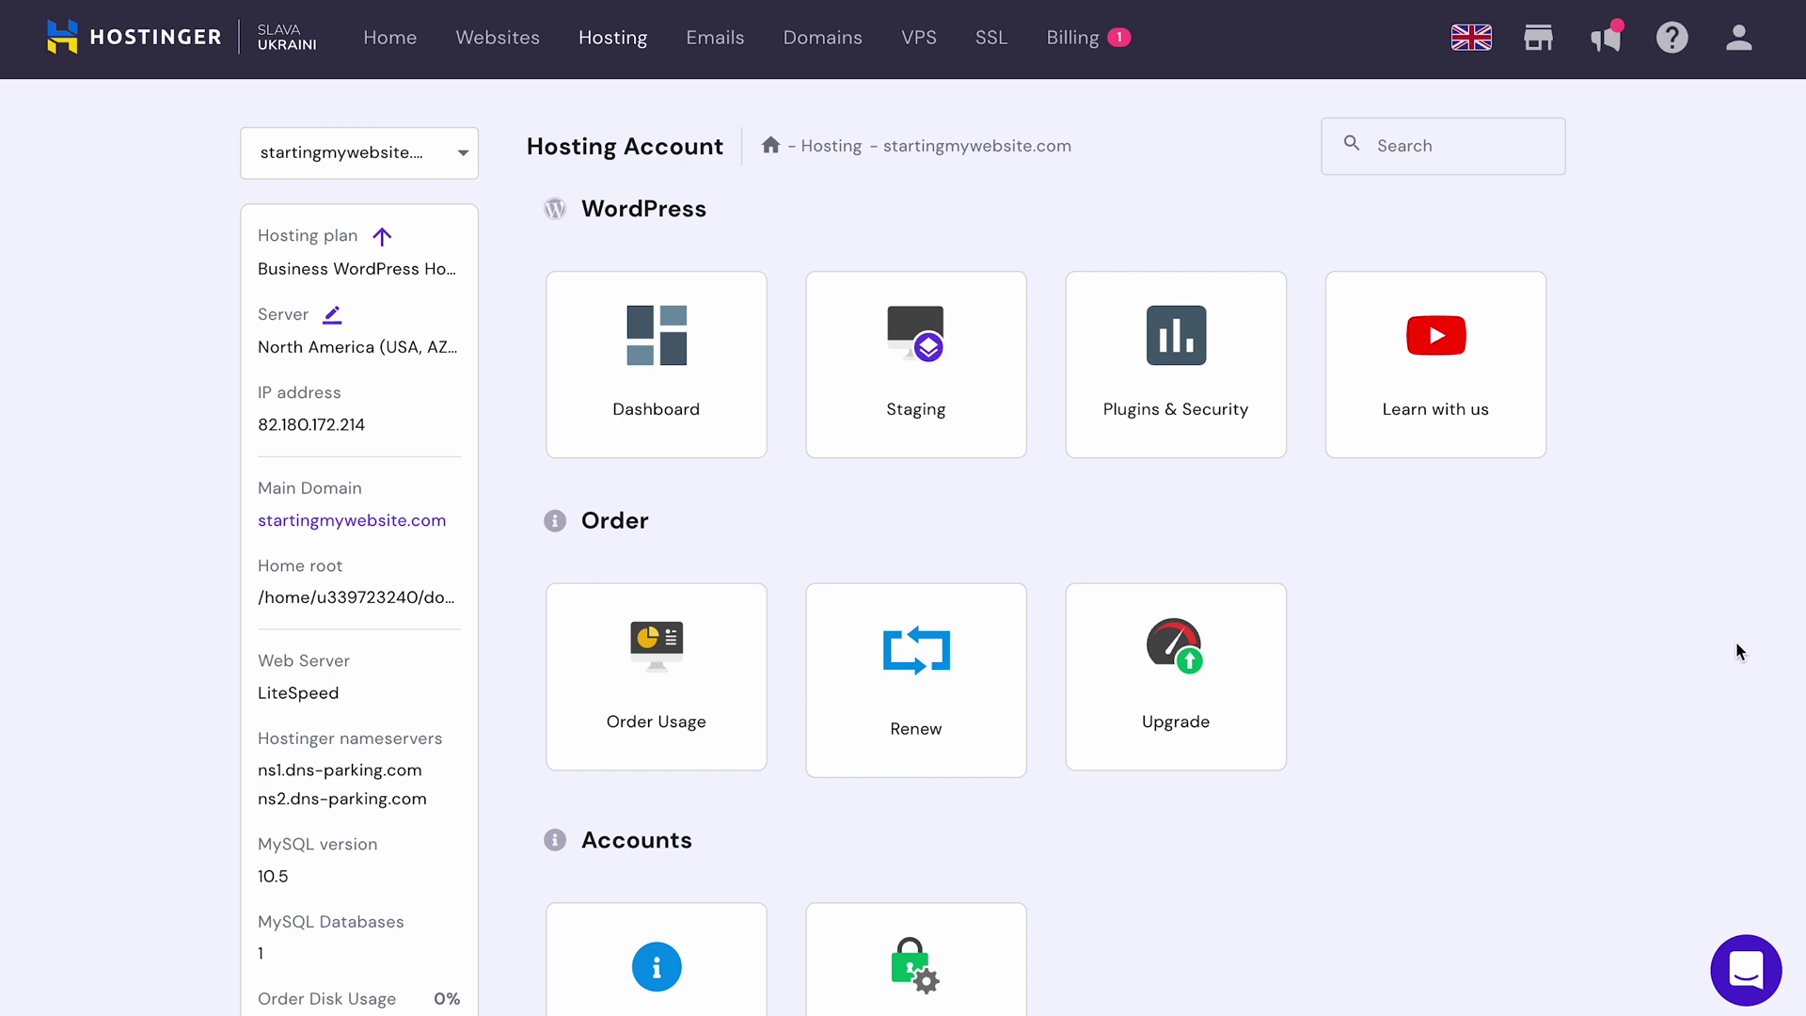
Enter phpMyAdmin for the site's database from Databases and open its Import tab
{"action": "scroll", "coordinate": [1737, 651], "scroll_direction": "down", "scroll_amount": 15}
{"action": "scroll", "coordinate": [1736, 652], "scroll_direction": "down", "scroll_amount": 10}
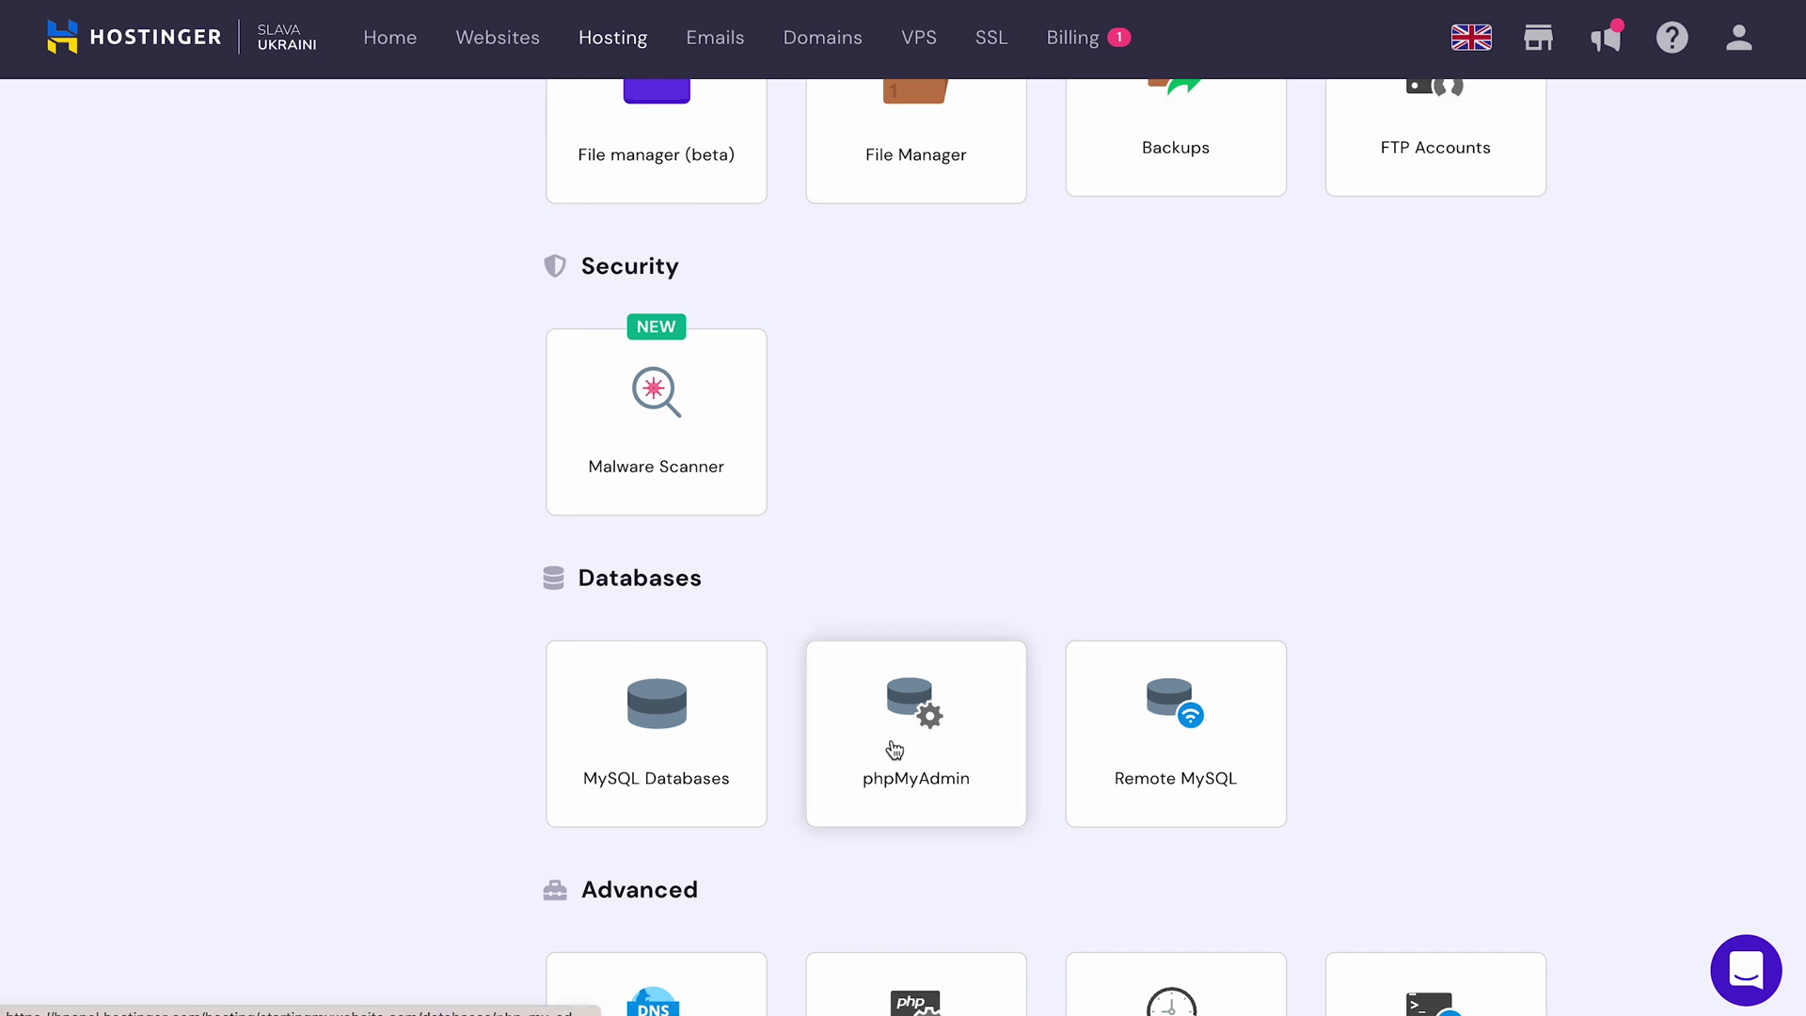
{"action": "left_click", "coordinate": [894, 745]}
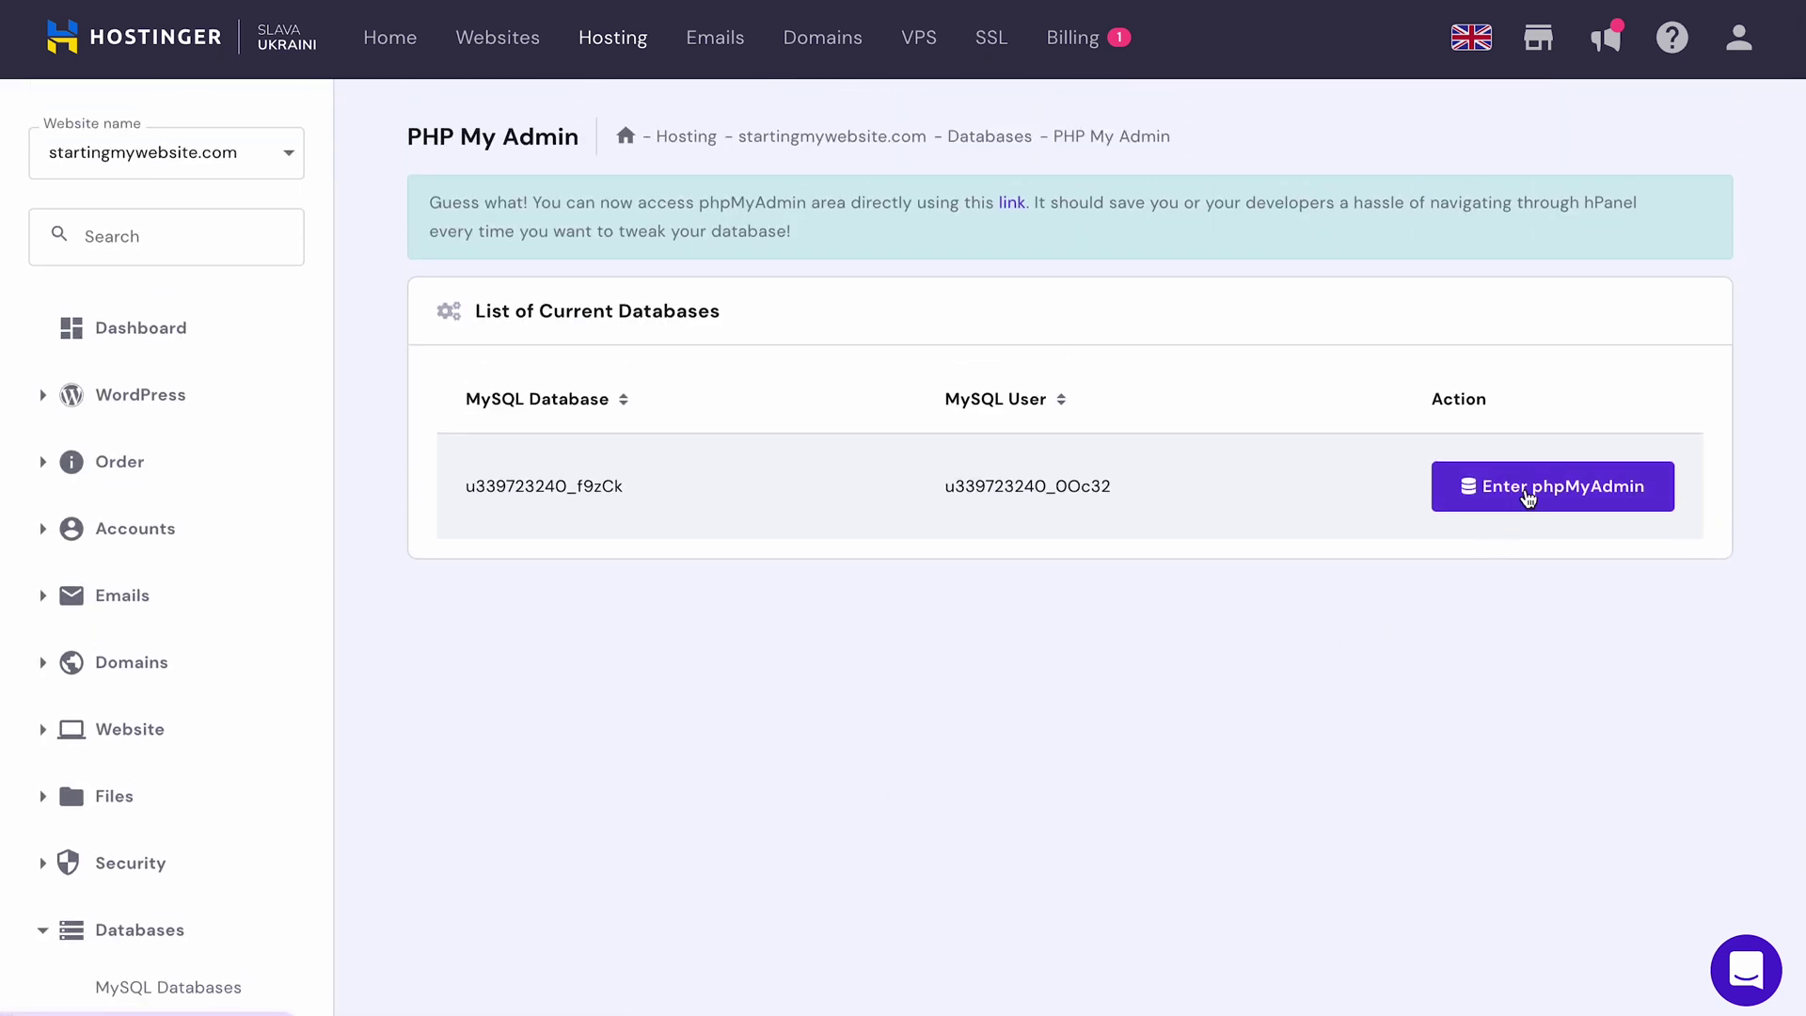
{"action": "left_click", "coordinate": [1526, 493]}
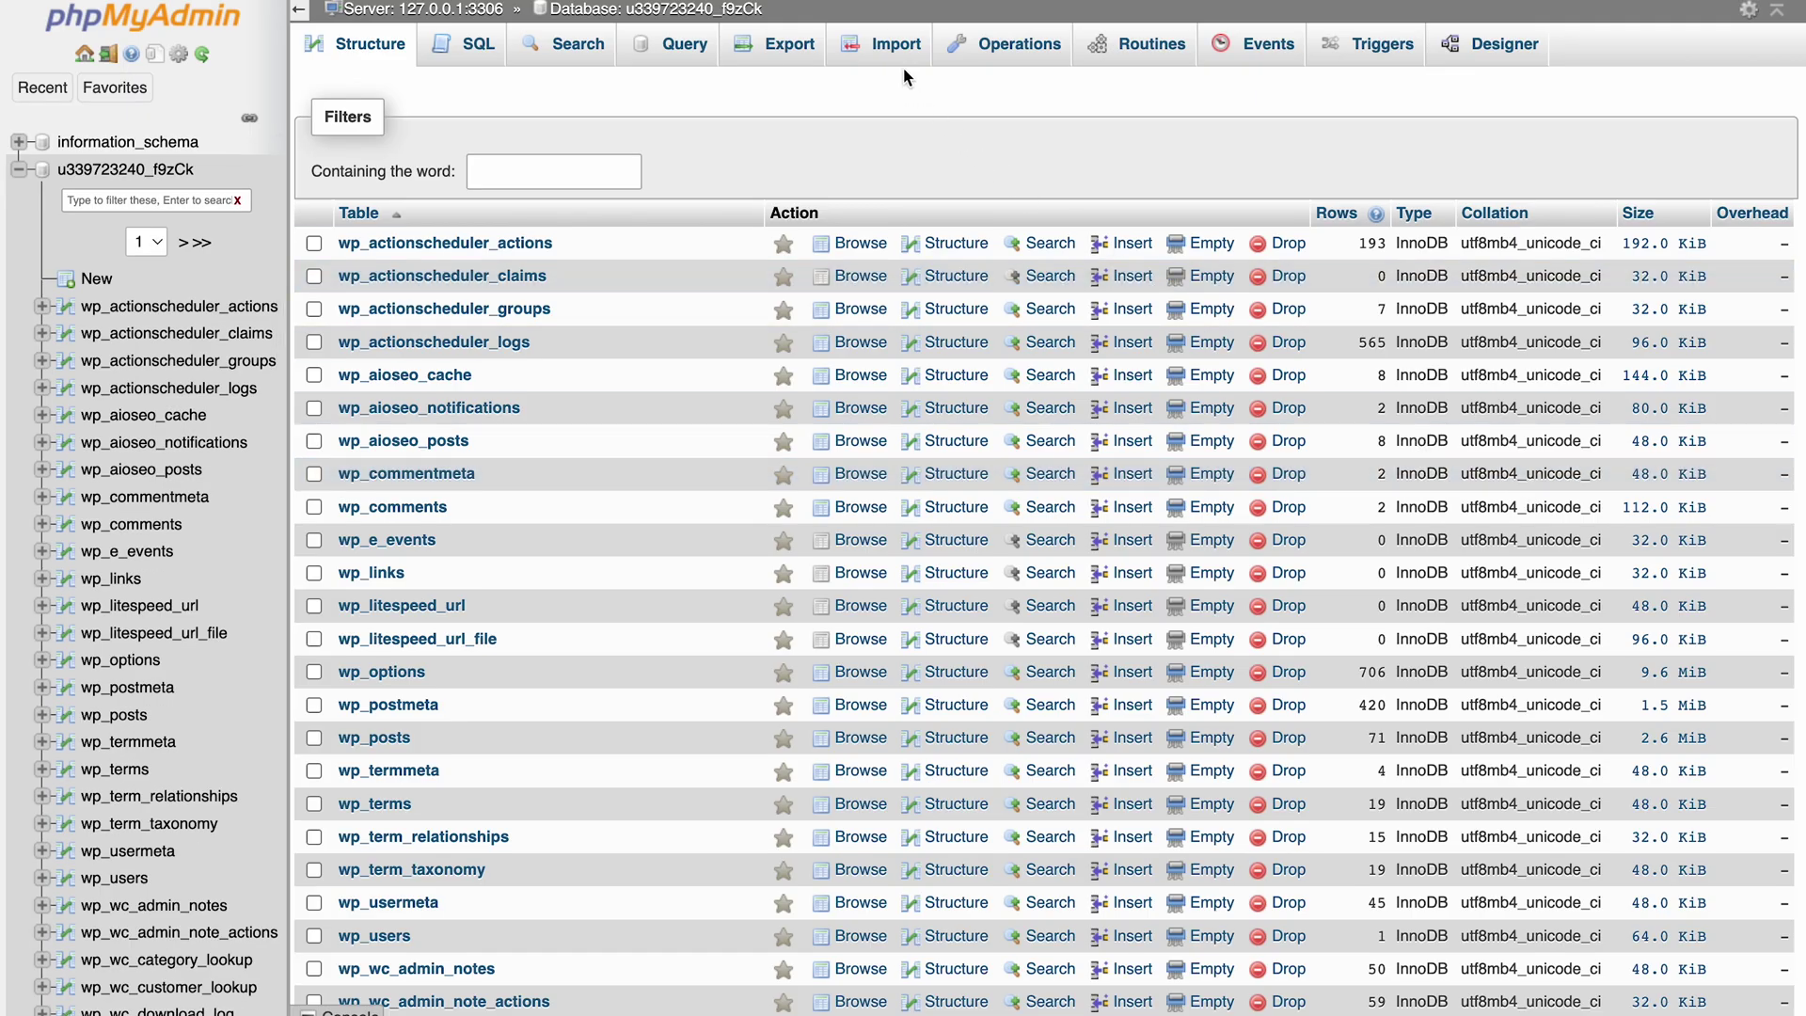
{"action": "left_click", "coordinate": [895, 49]}
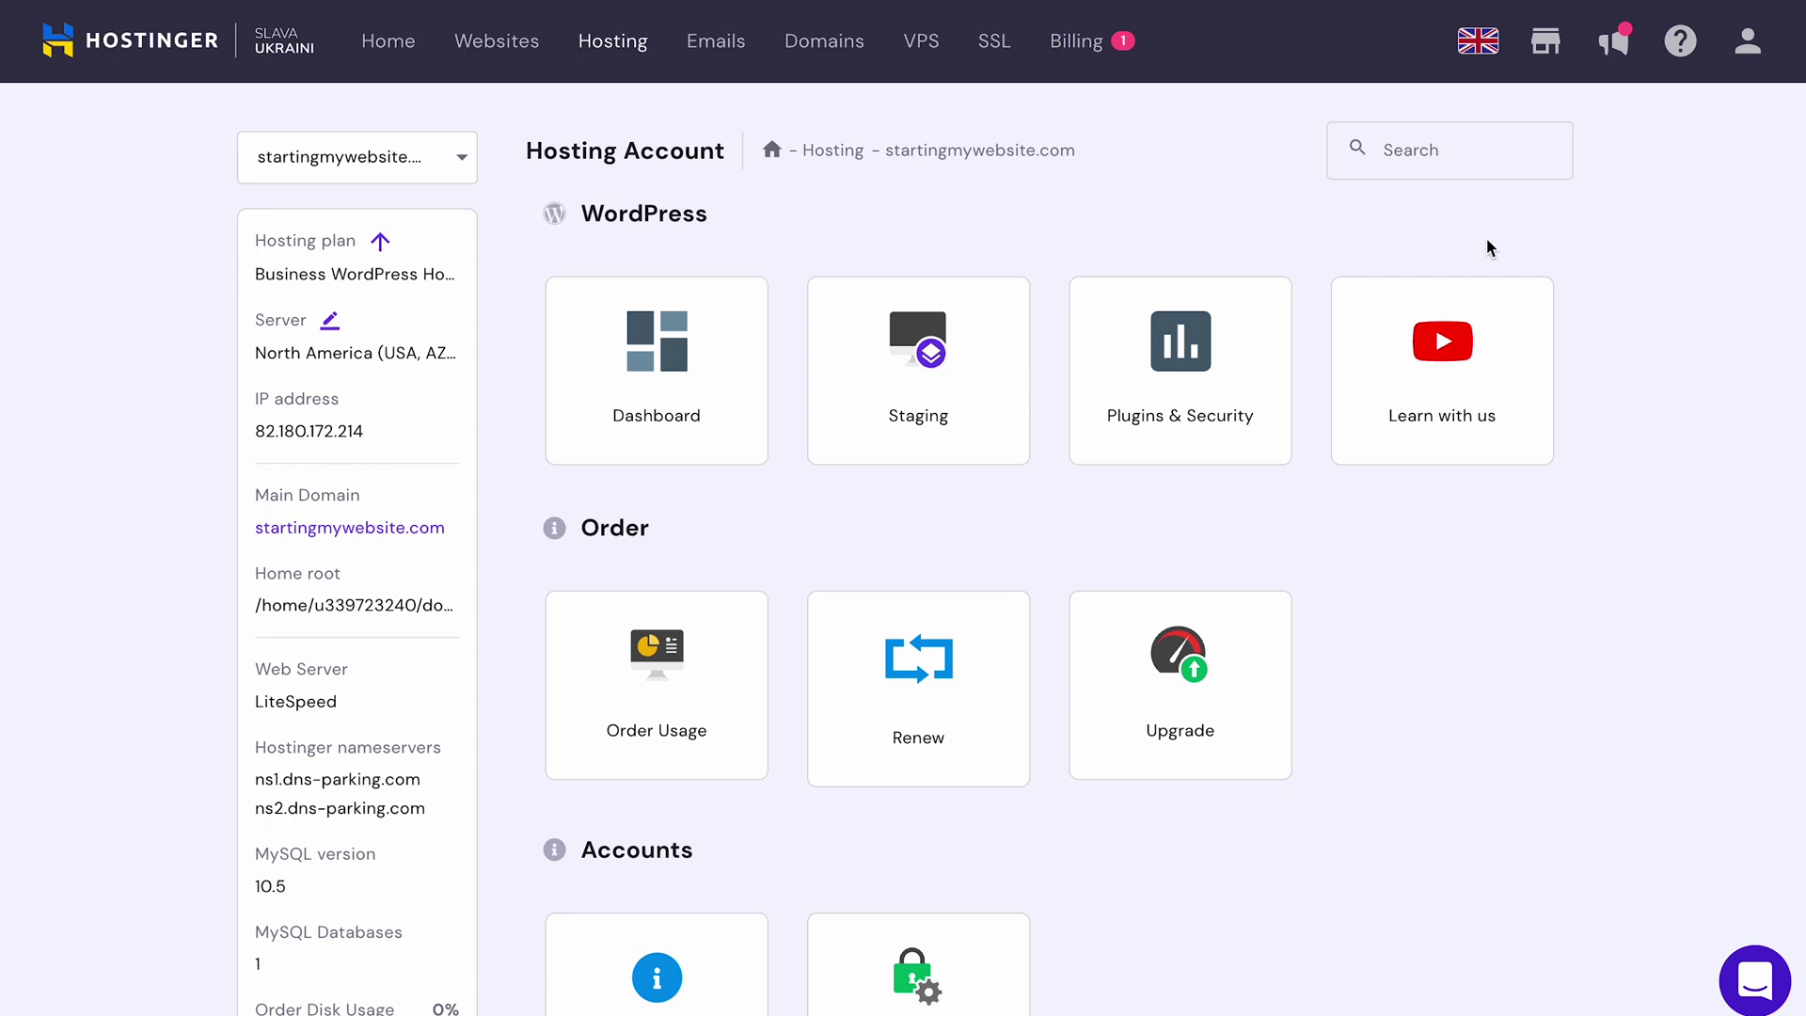
{"action": "left_click", "coordinate": [1448, 149]}
{"action": "type", "text": "back"}
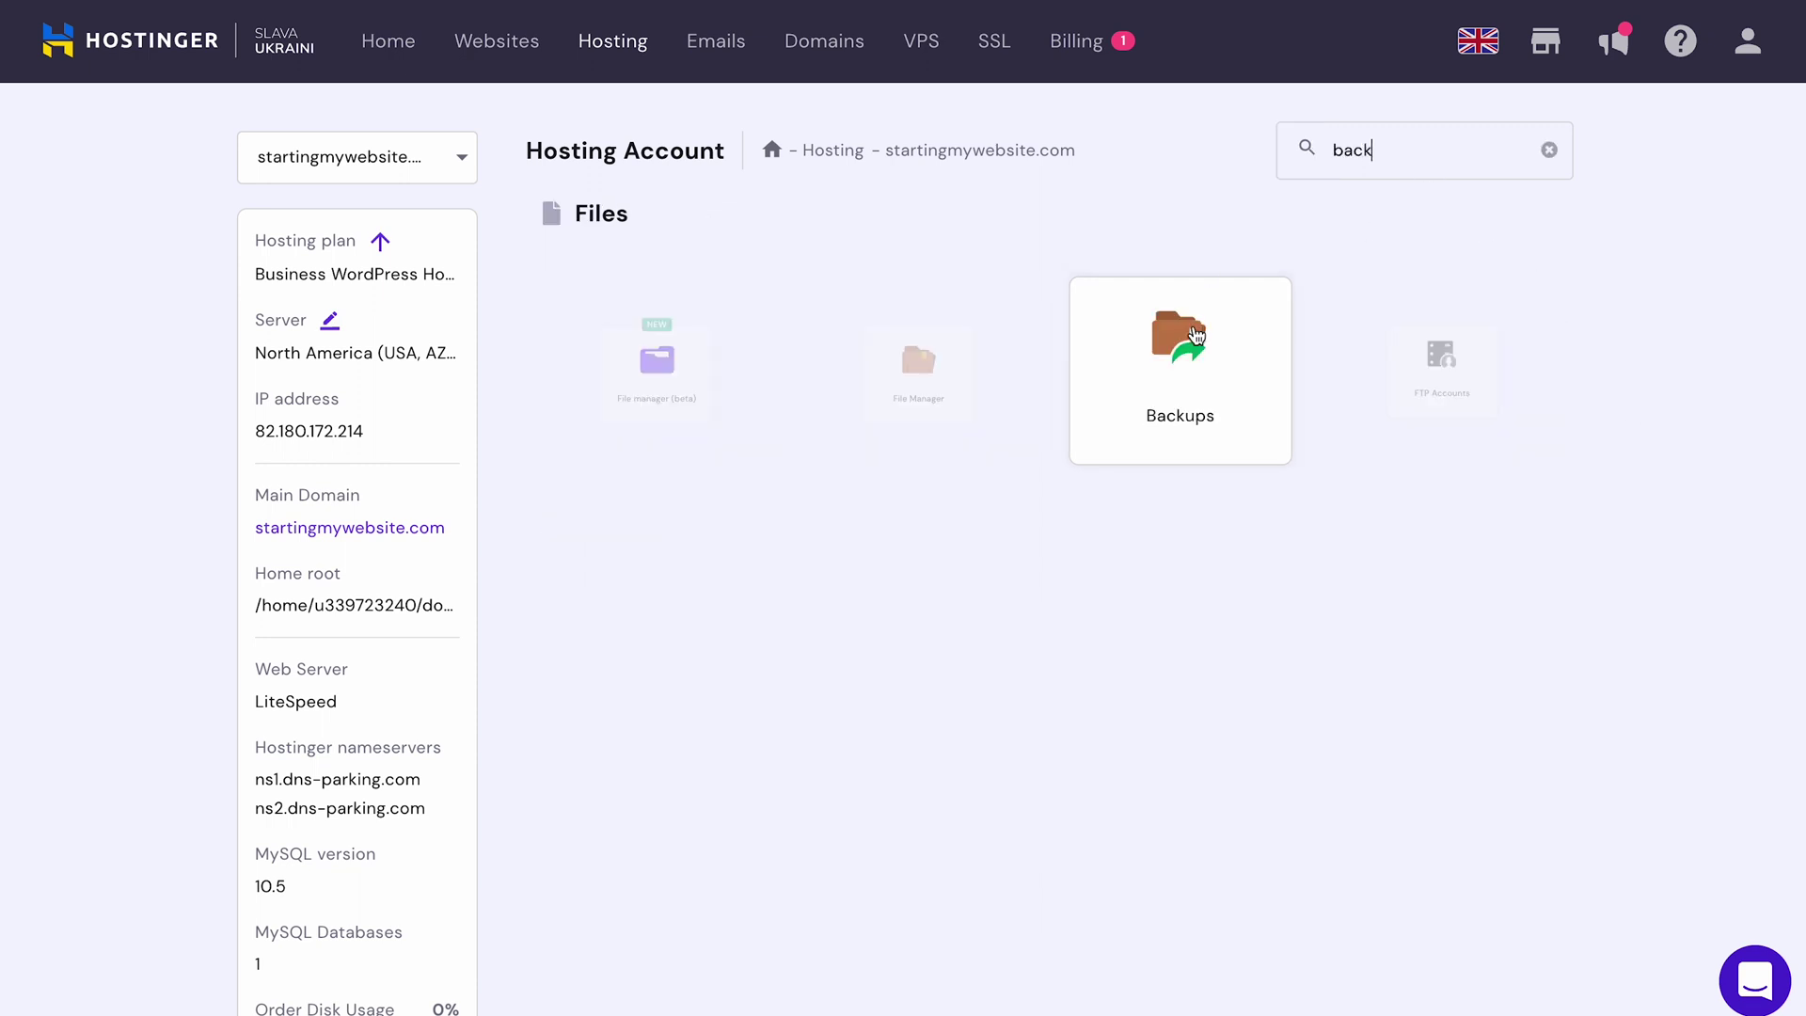
{"action": "key", "text": "Return"}
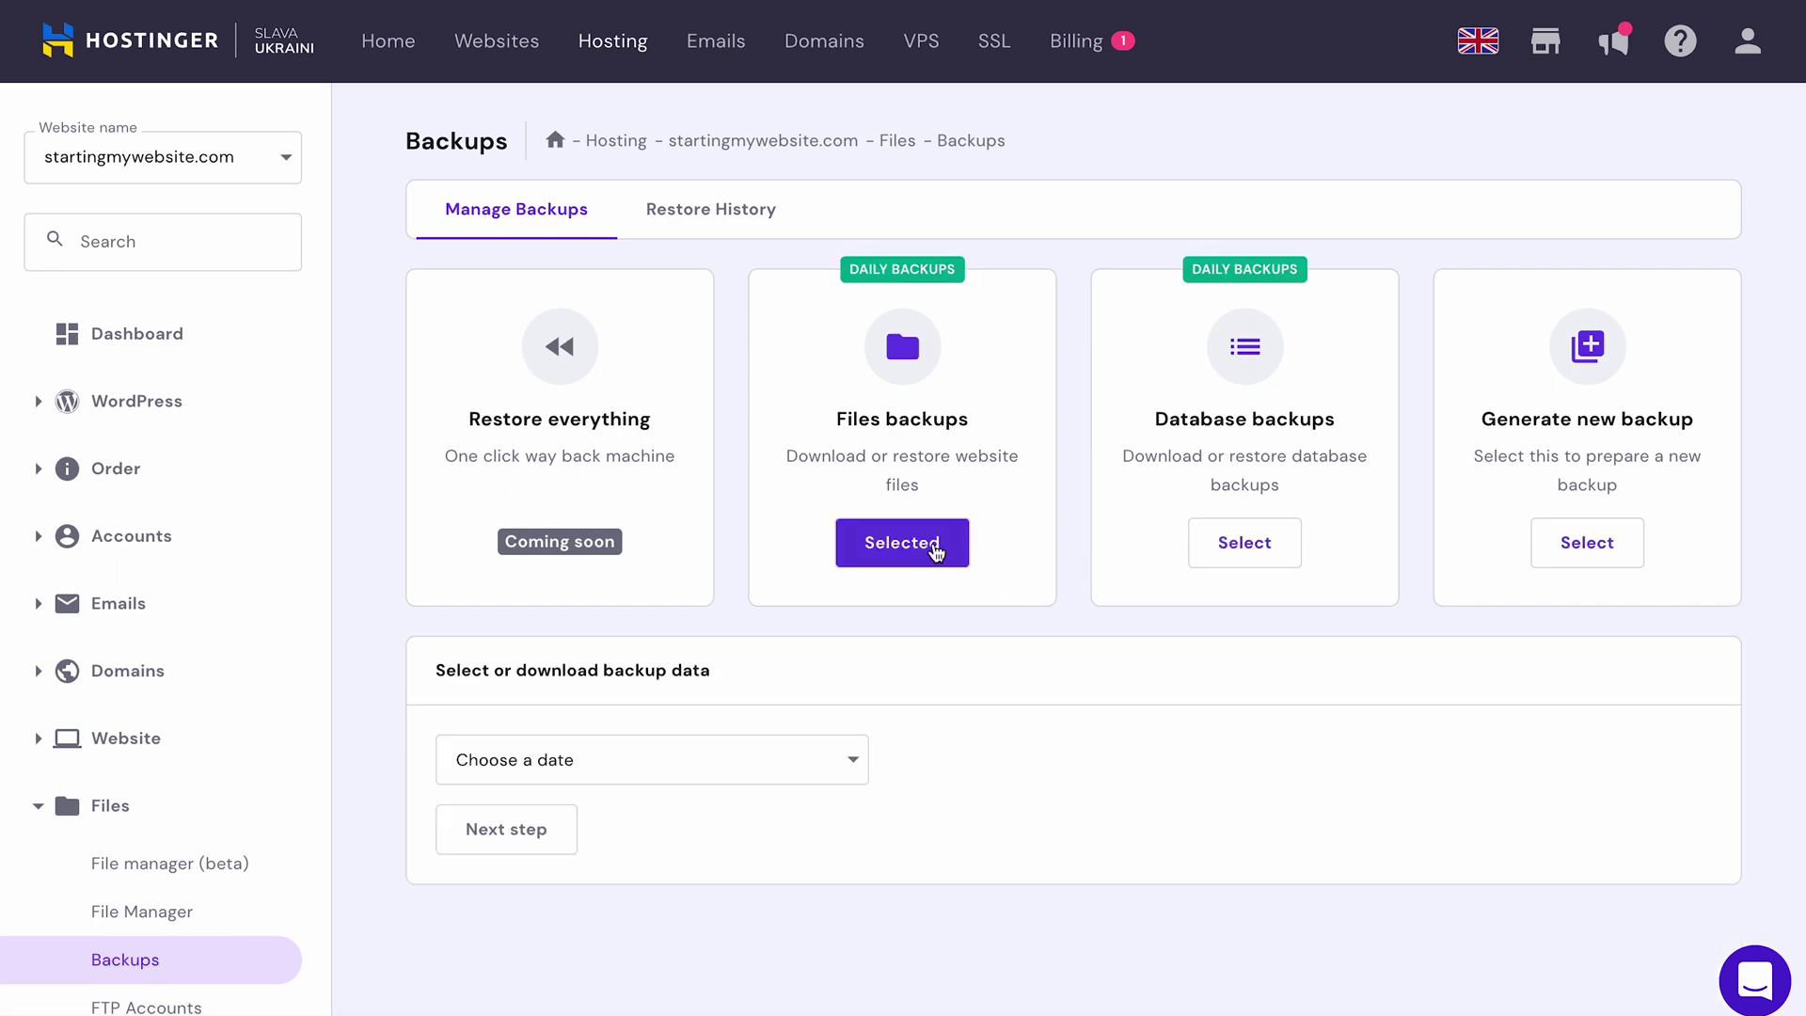
{"action": "left_click", "coordinate": [781, 764]}
{"action": "left_click", "coordinate": [732, 811]}
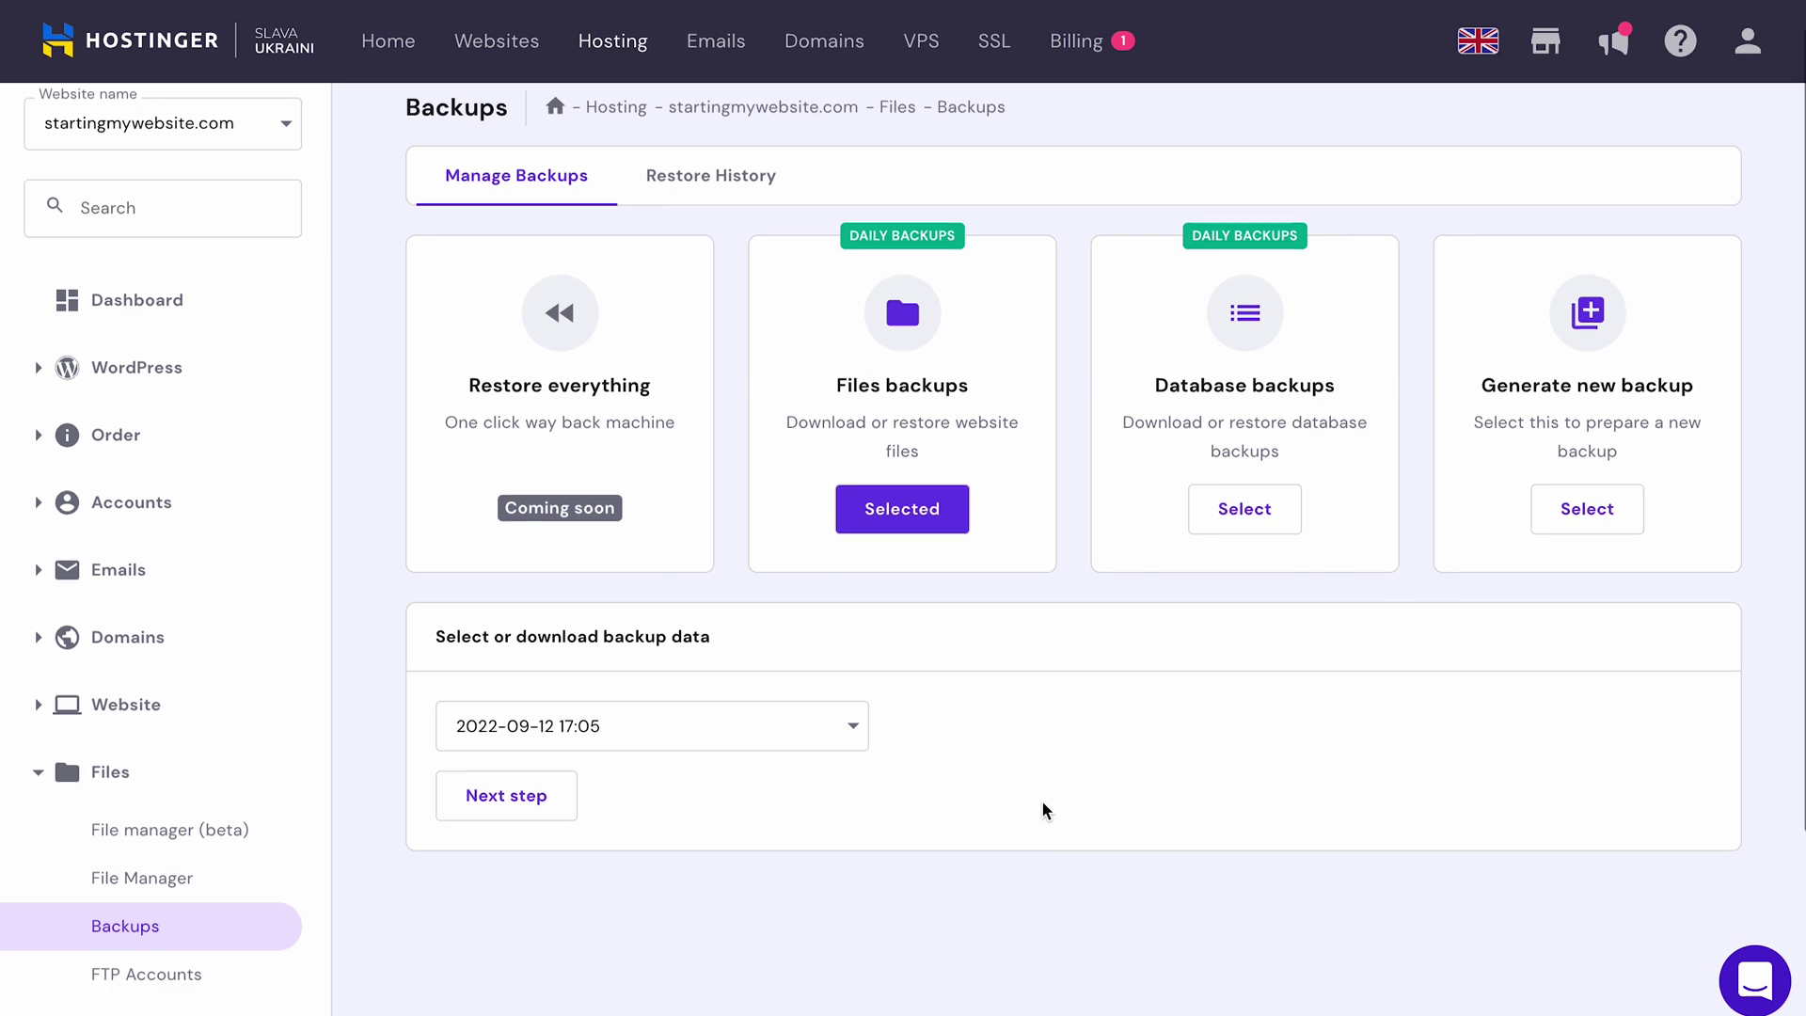
{"action": "scroll", "coordinate": [1044, 811], "scroll_direction": "down", "scroll_amount": 6}
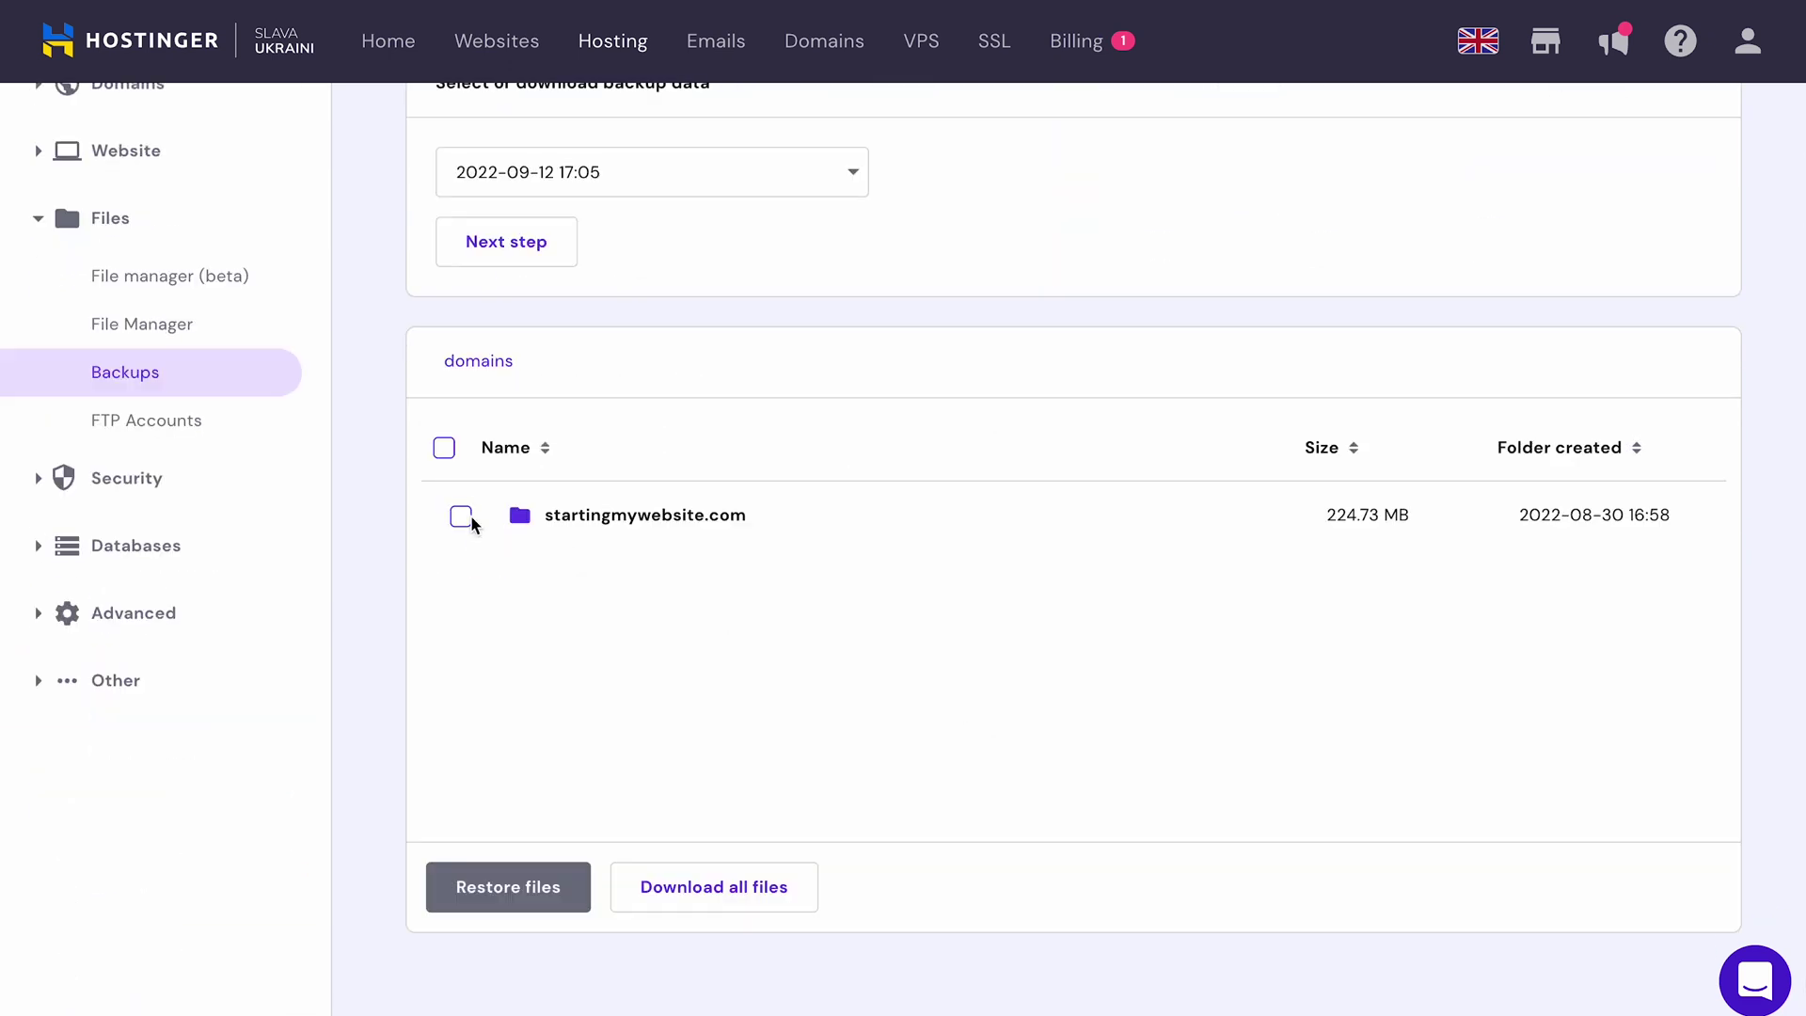
{"action": "left_click", "coordinate": [462, 517]}
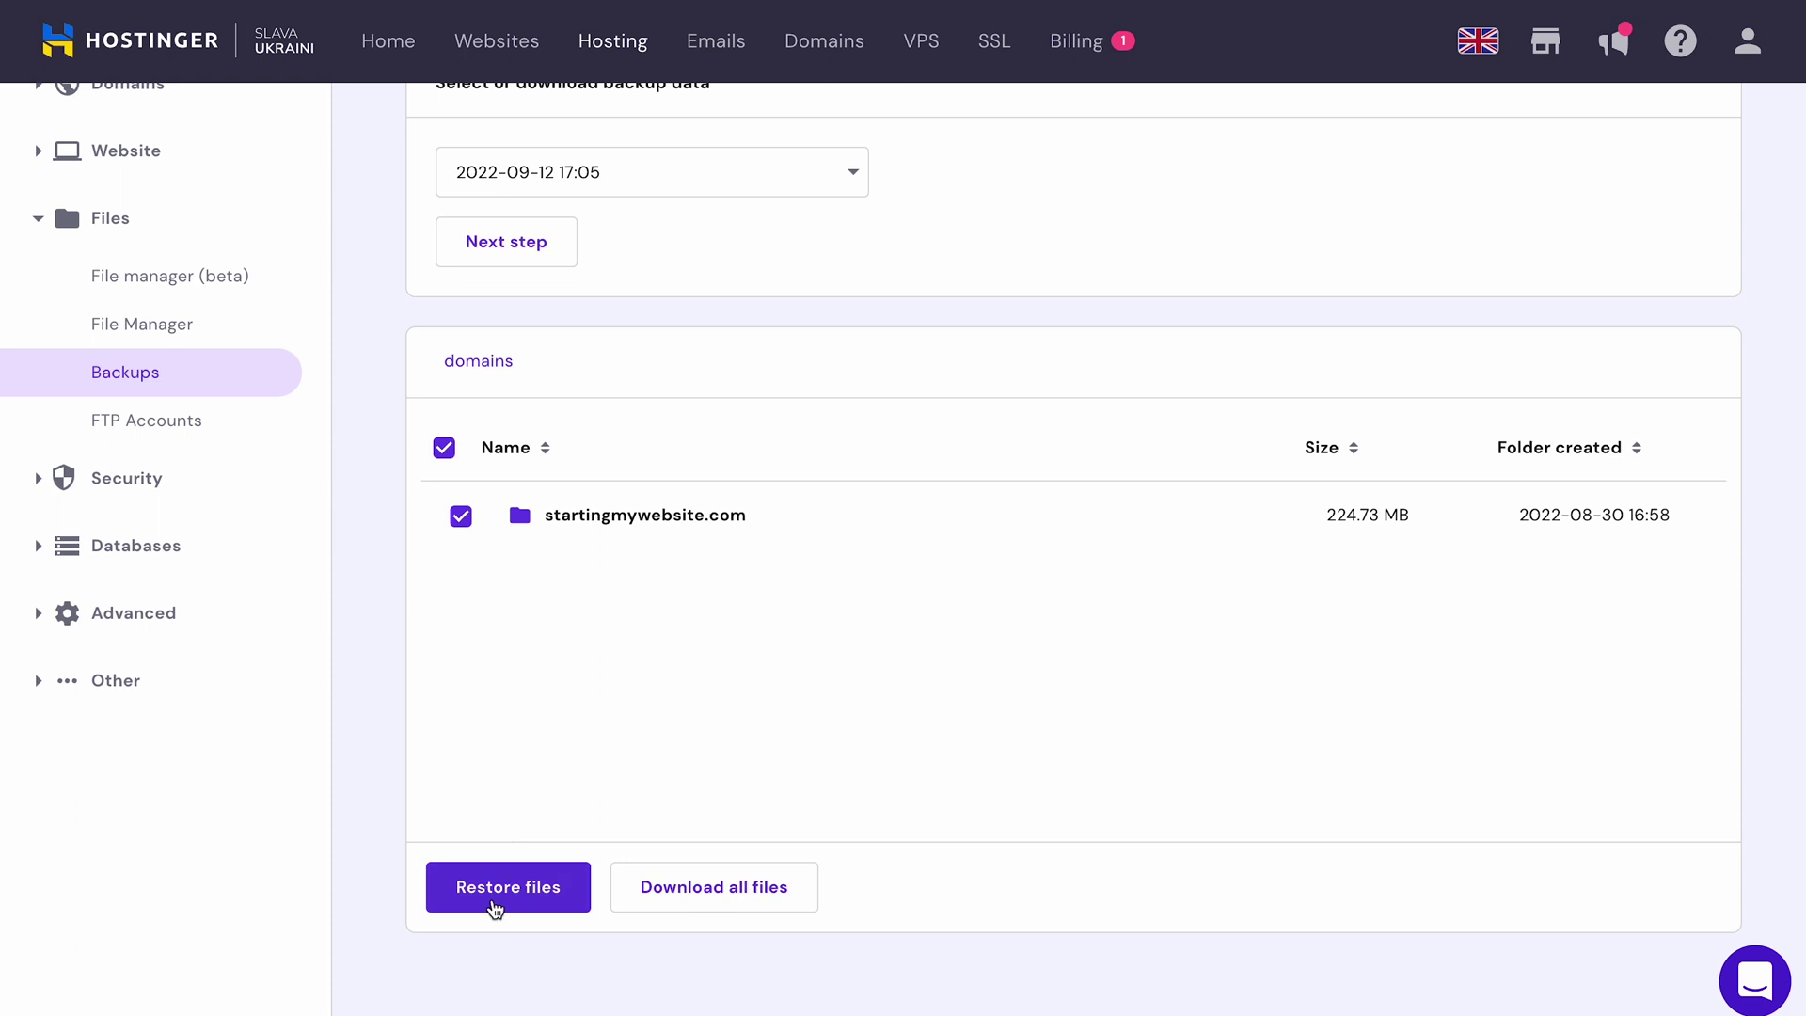
{"action": "left_click", "coordinate": [495, 909]}
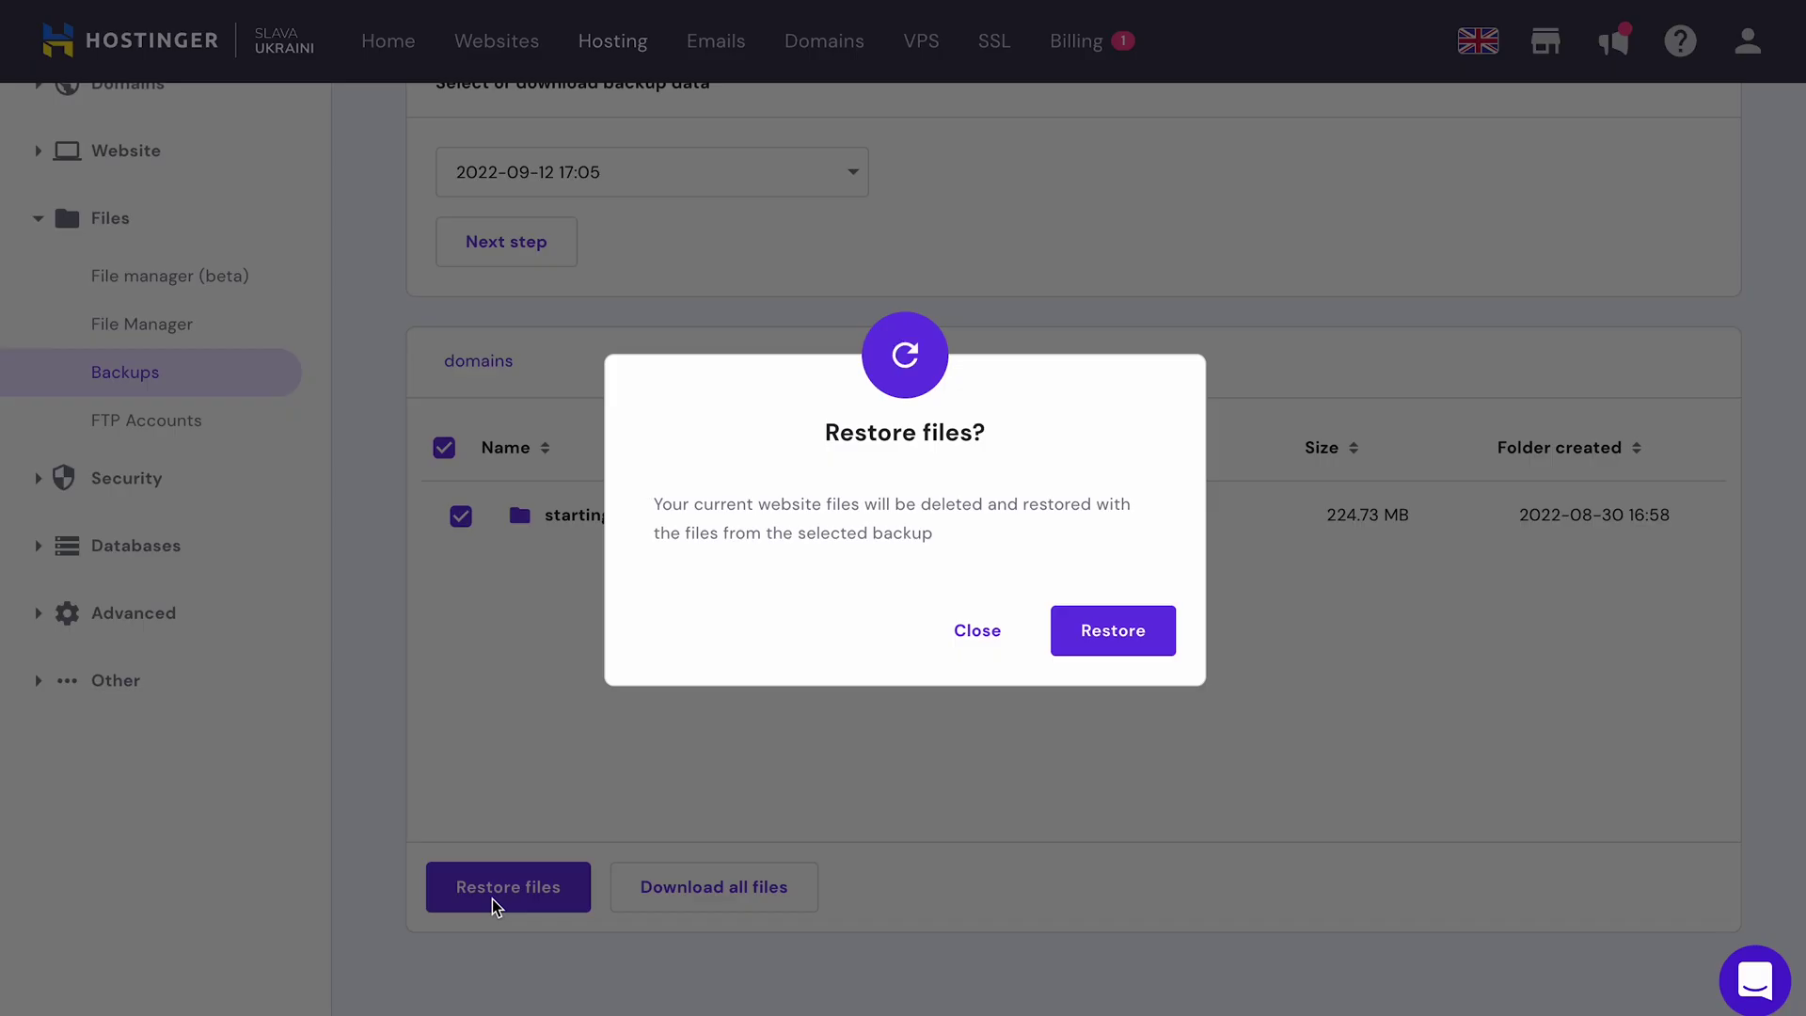
{"action": "left_click", "coordinate": [1127, 639]}
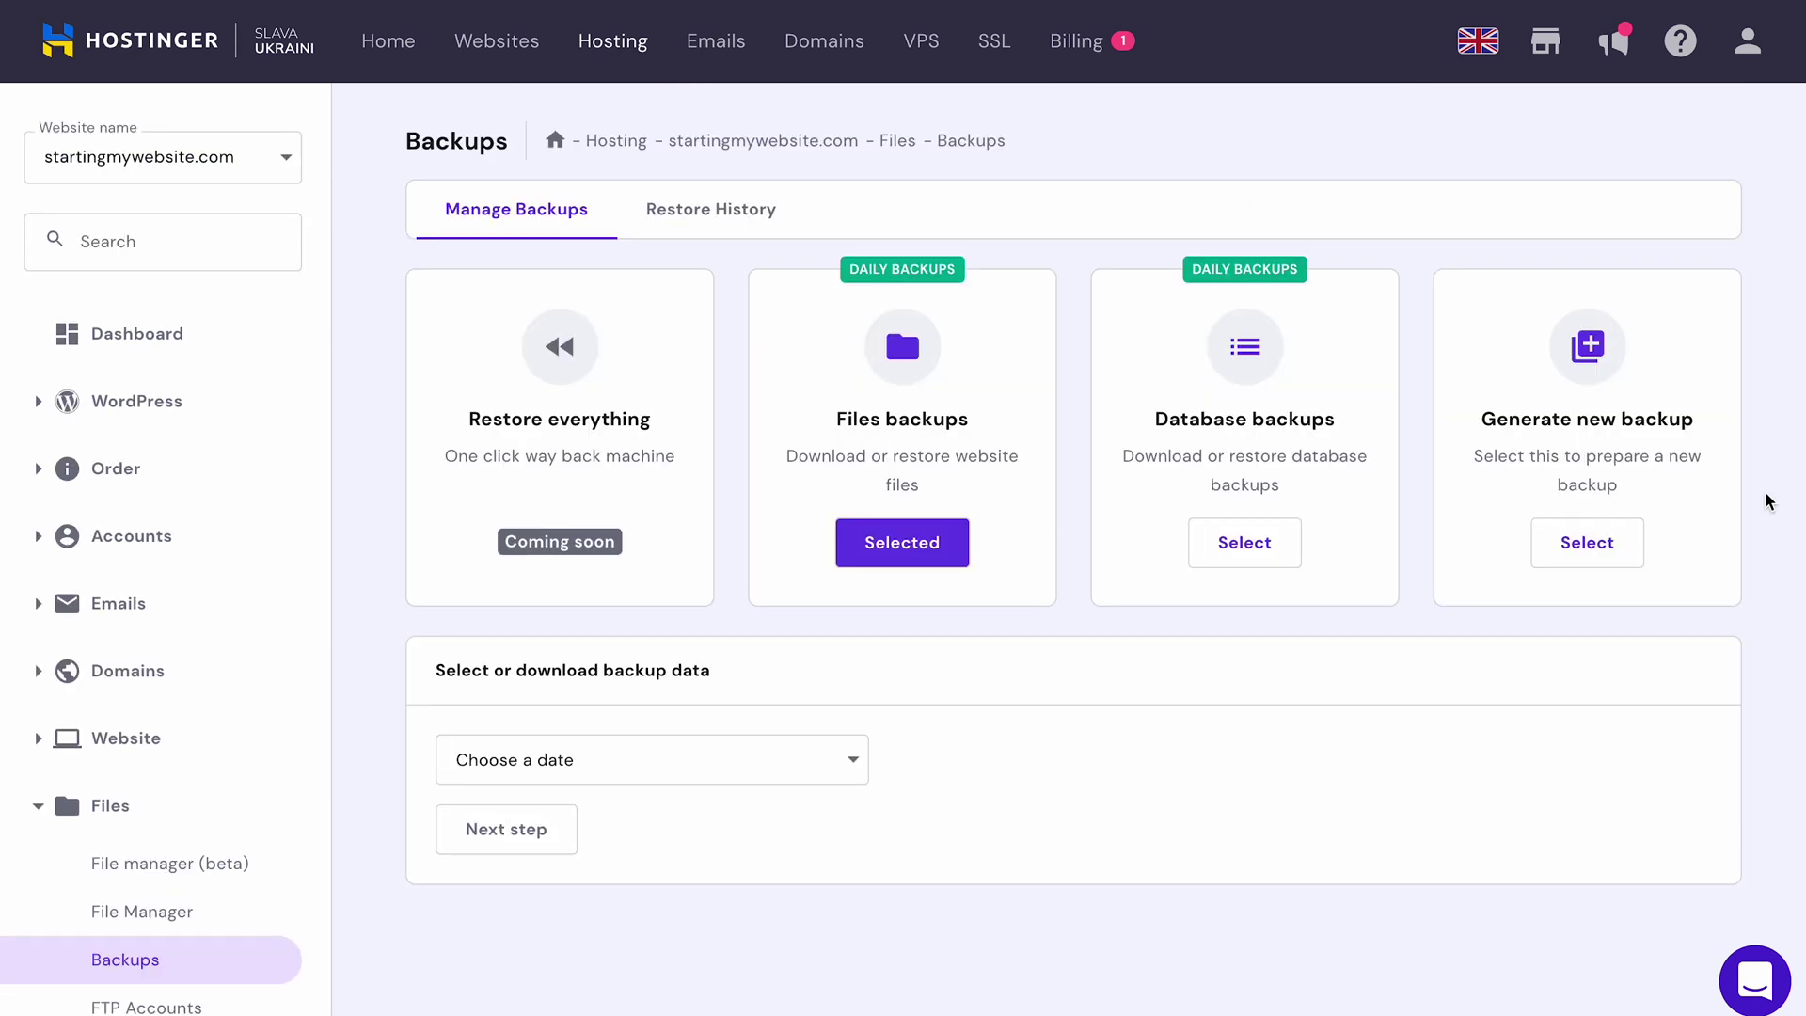
{"action": "left_click", "coordinate": [1261, 538]}
{"action": "scroll", "coordinate": [1262, 533], "scroll_direction": "down", "scroll_amount": 3}
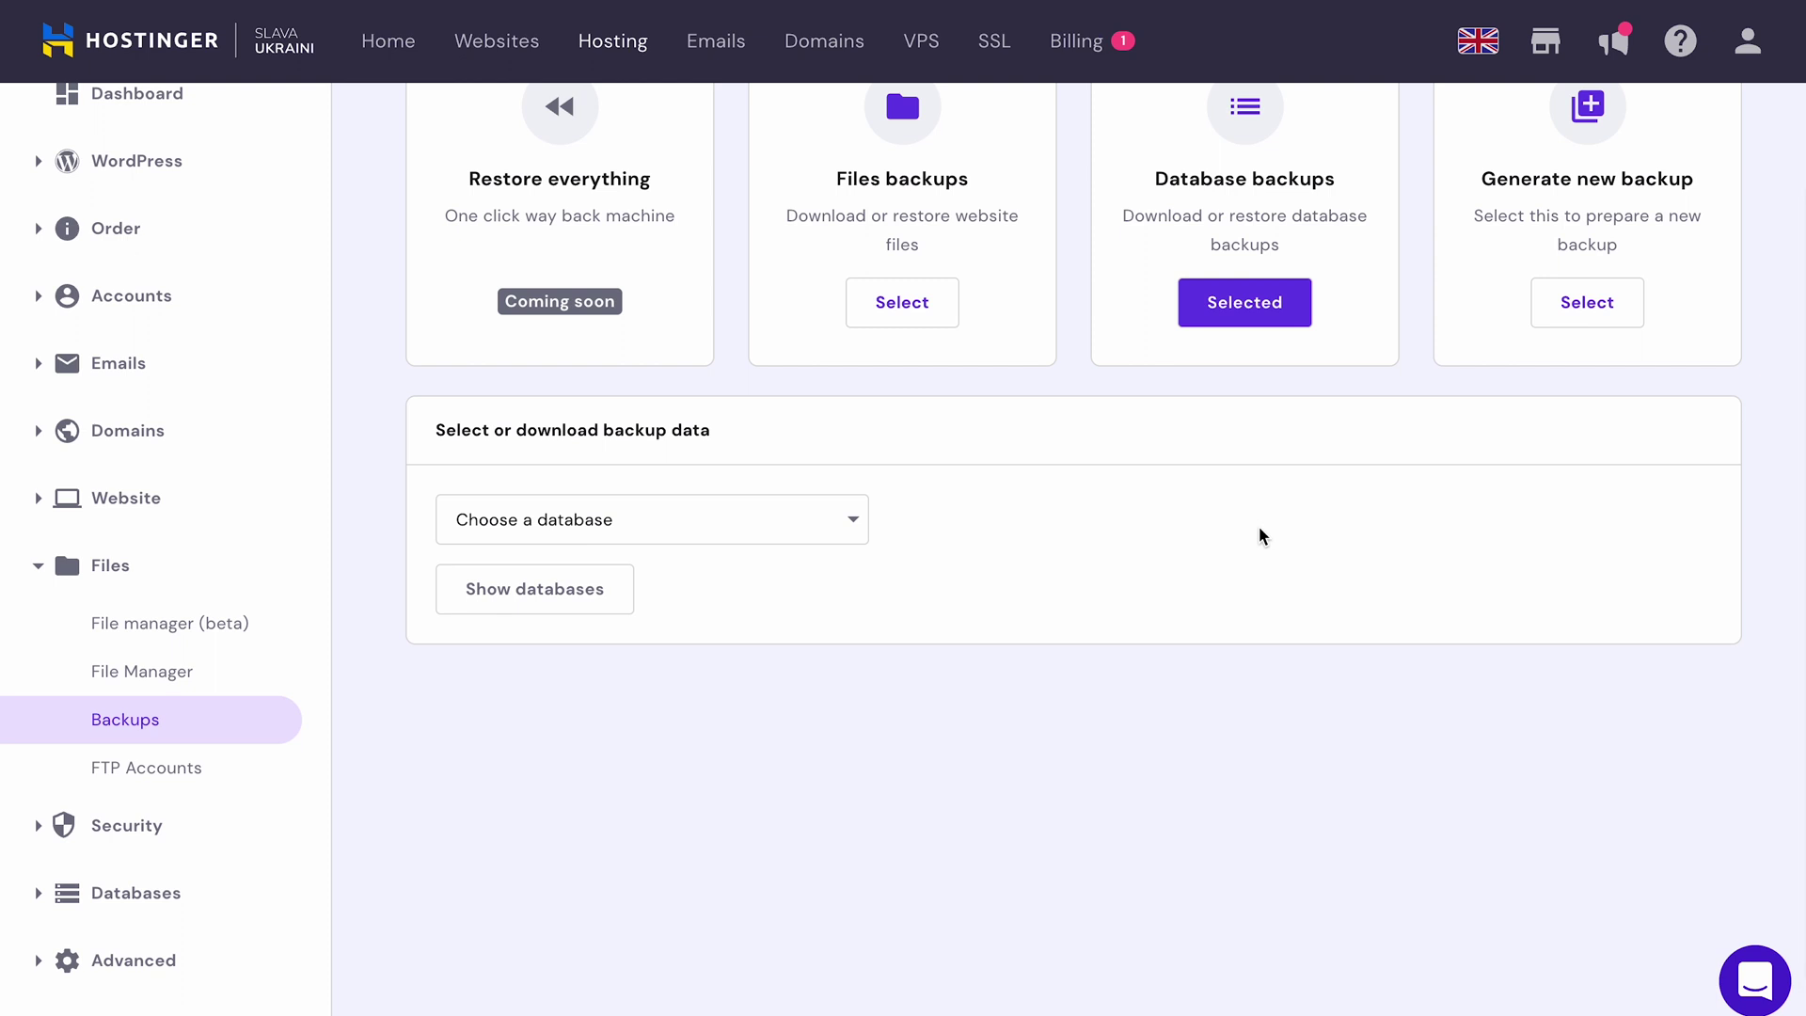
{"action": "left_click", "coordinate": [851, 523]}
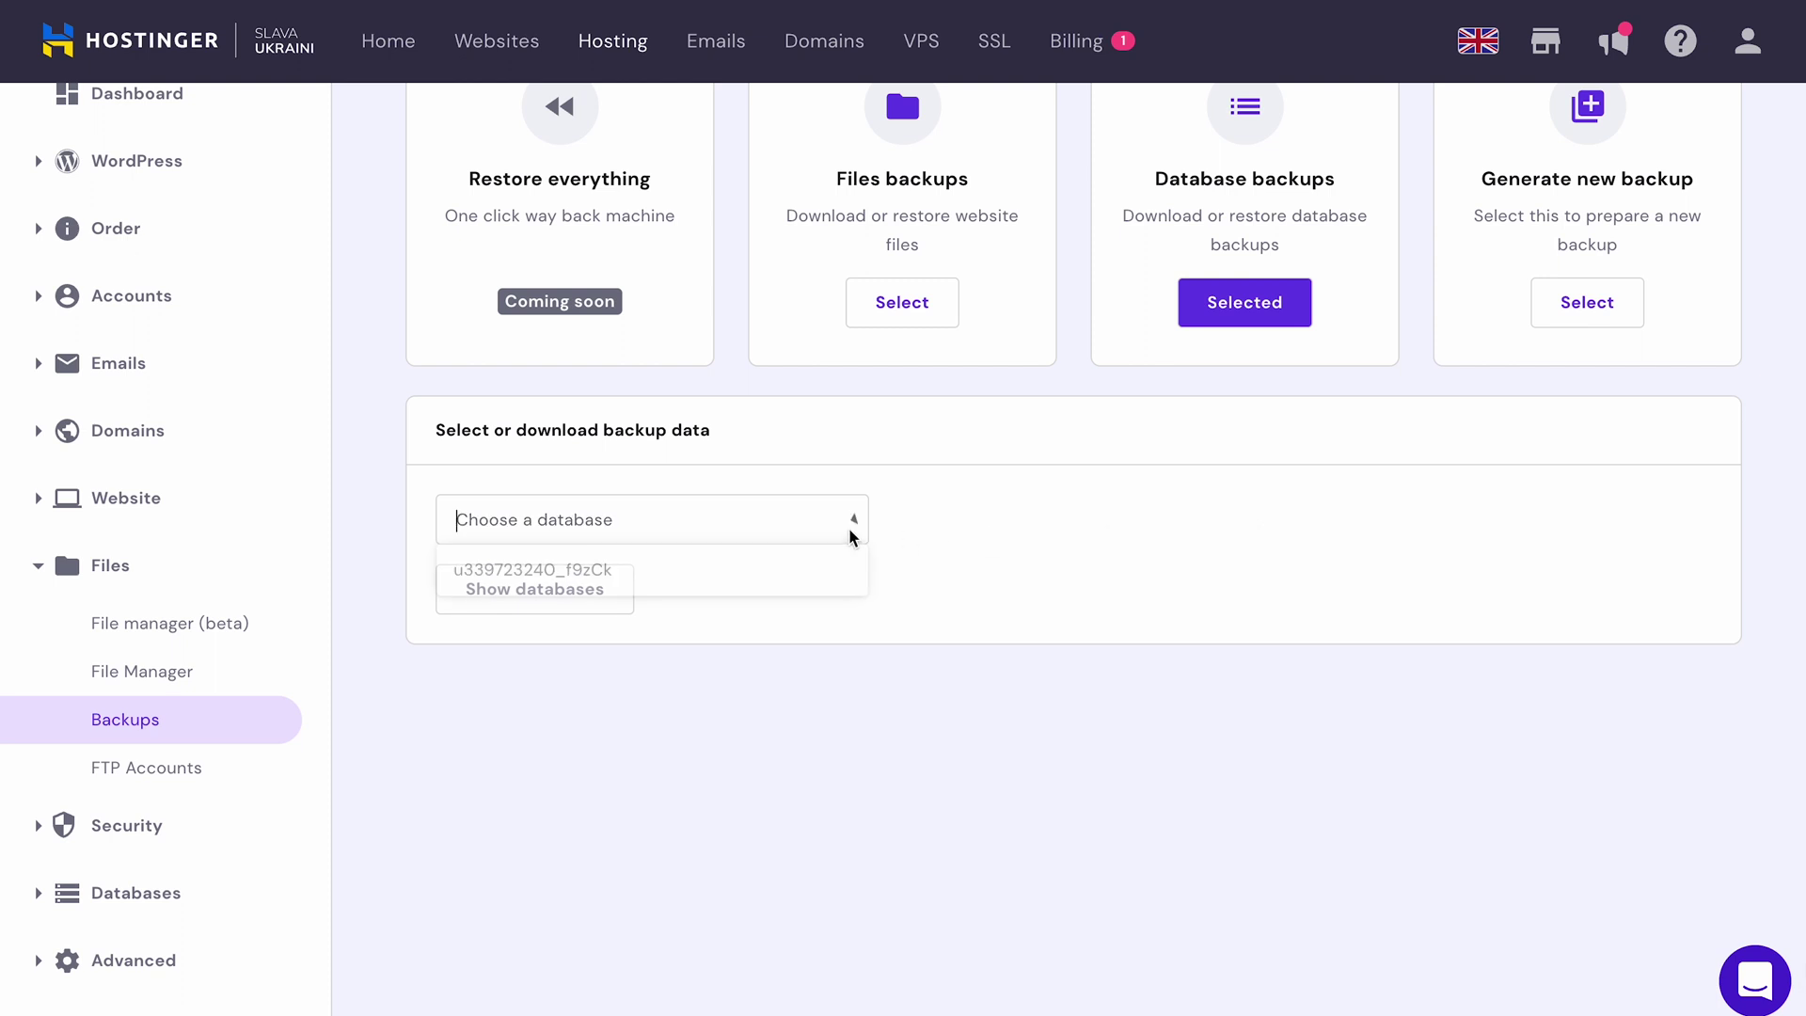
{"action": "left_click", "coordinate": [788, 563]}
{"action": "left_click", "coordinate": [605, 589]}
{"action": "scroll", "coordinate": [1024, 584], "scroll_direction": "down", "scroll_amount": 5}
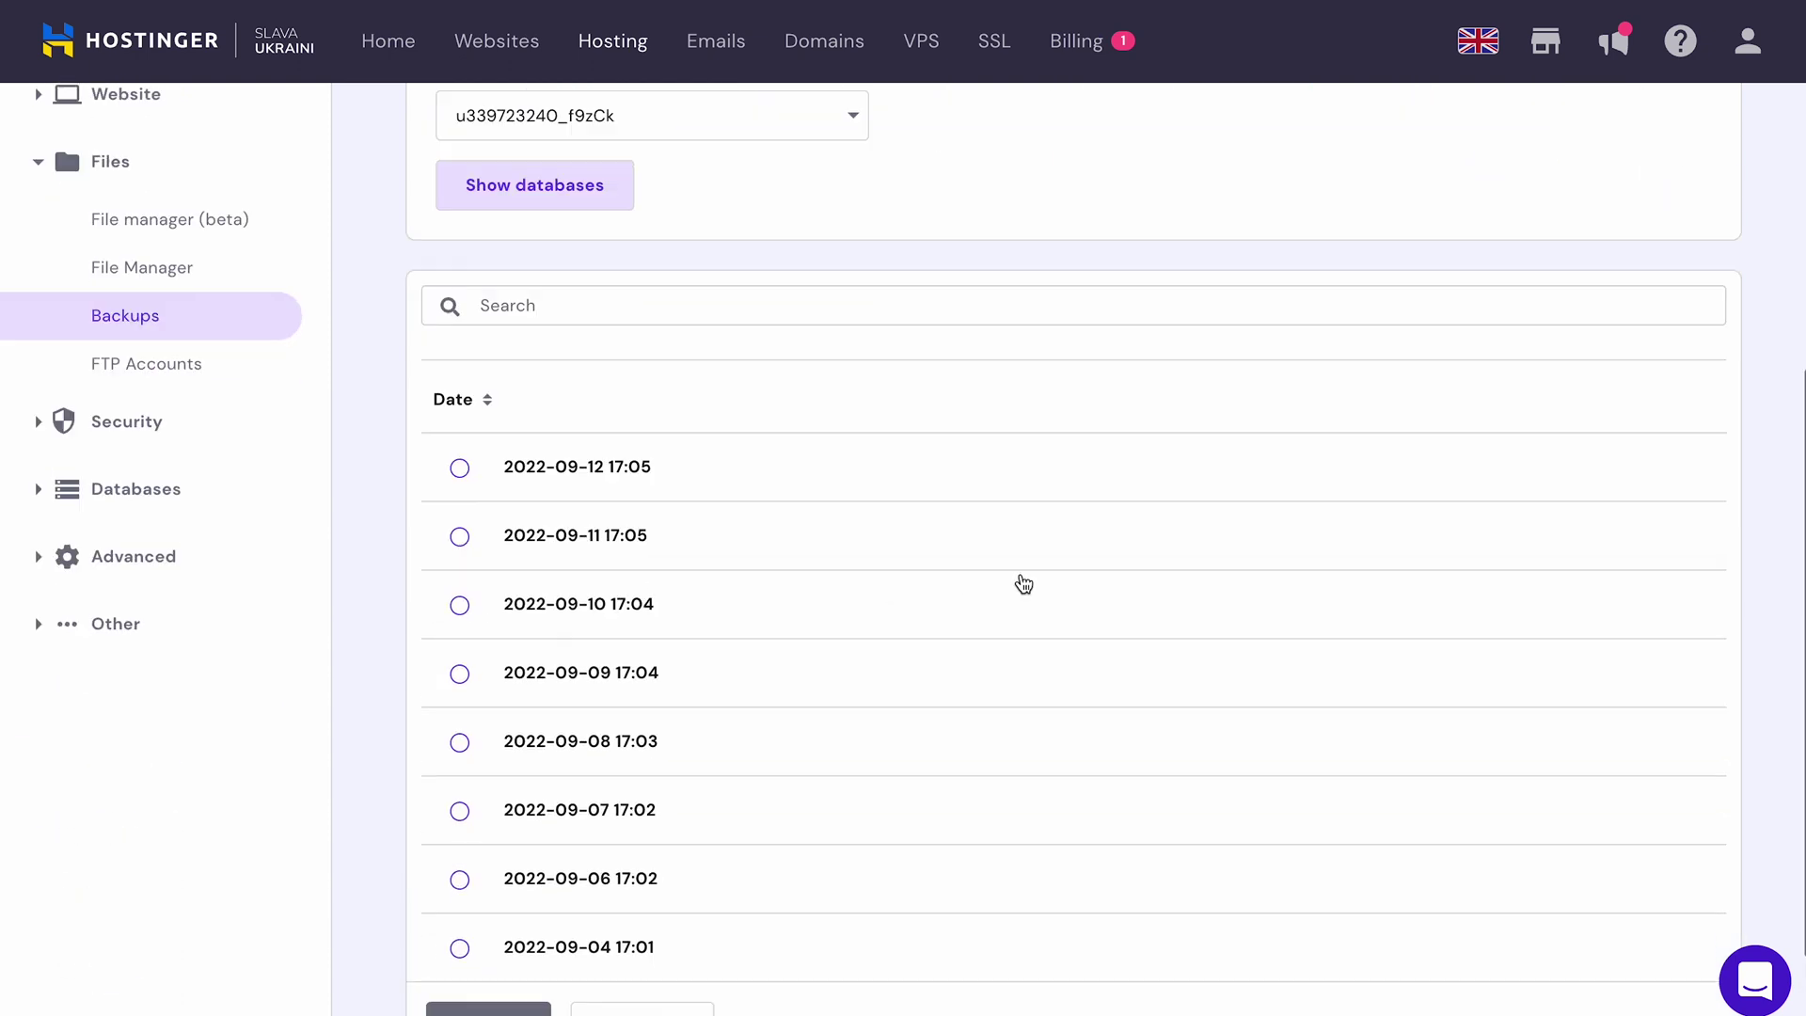
{"action": "left_click", "coordinate": [457, 326]}
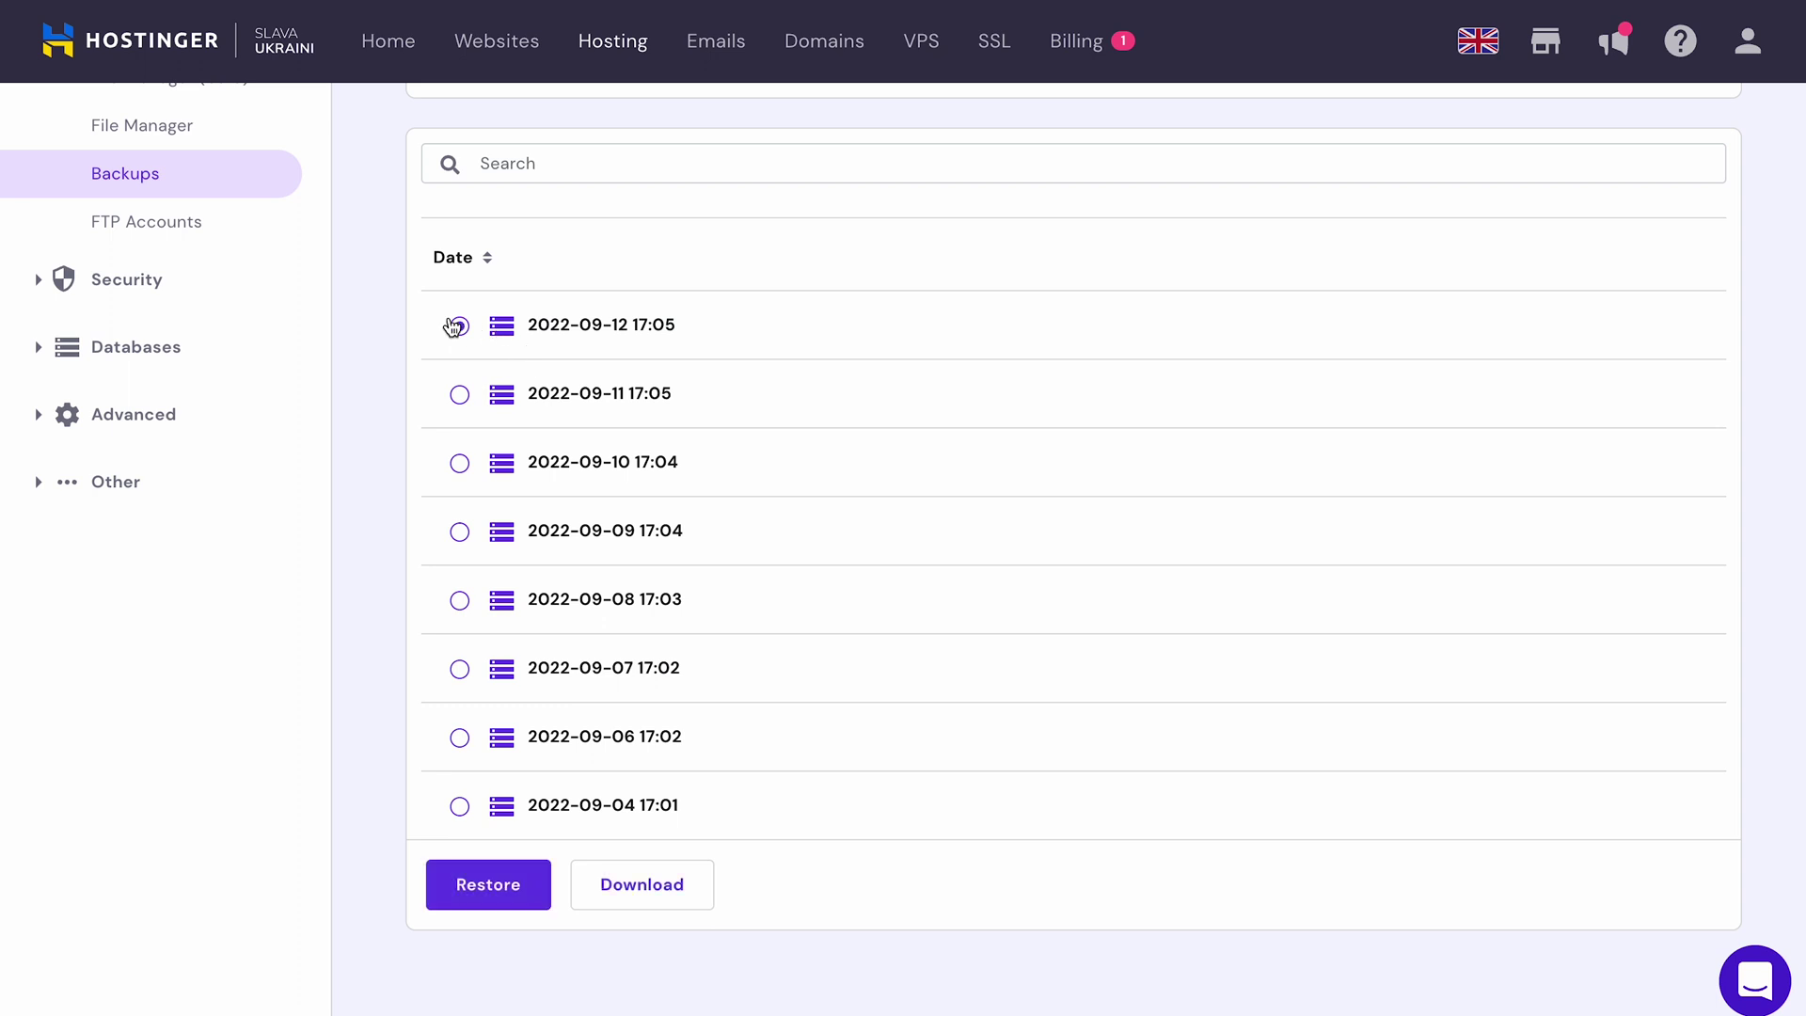
{"action": "left_click", "coordinate": [508, 901]}
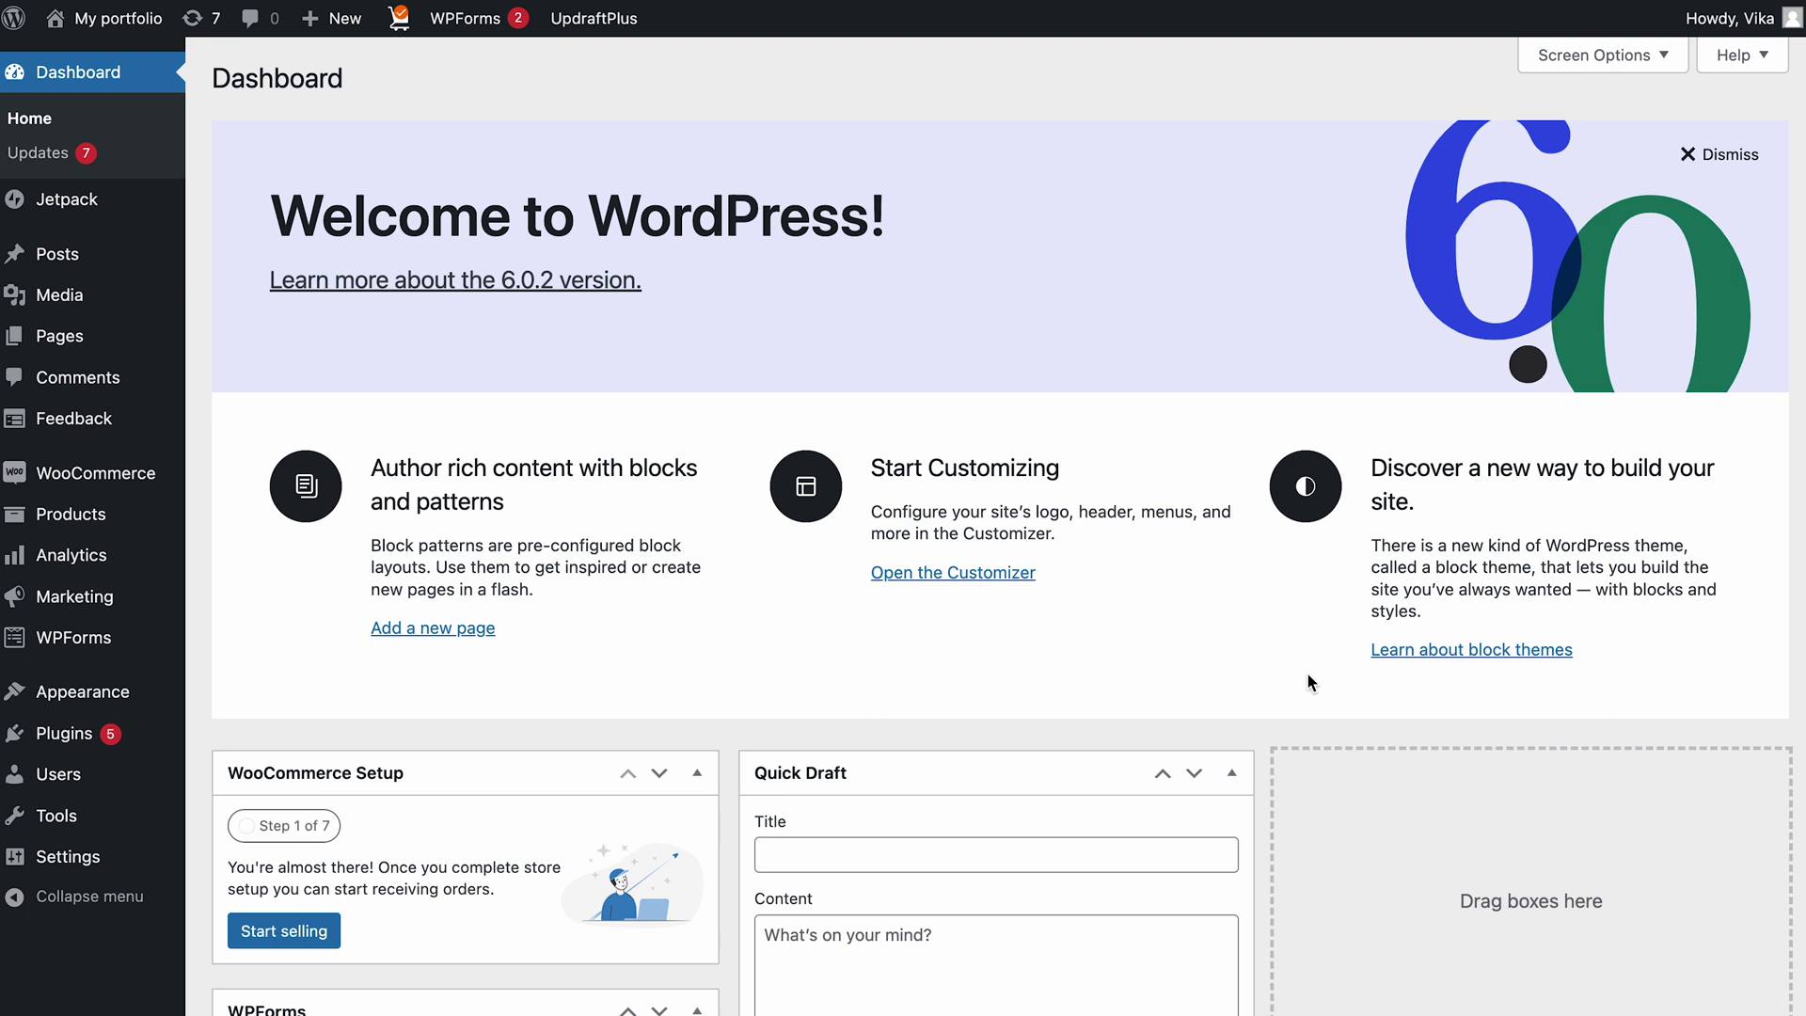
Start restoring the Sep 12, 2022 18:48 UpdraftPlus backup with plugins, themes, uploads, others and database selected
{"action": "mouse_move", "coordinate": [82, 858]}
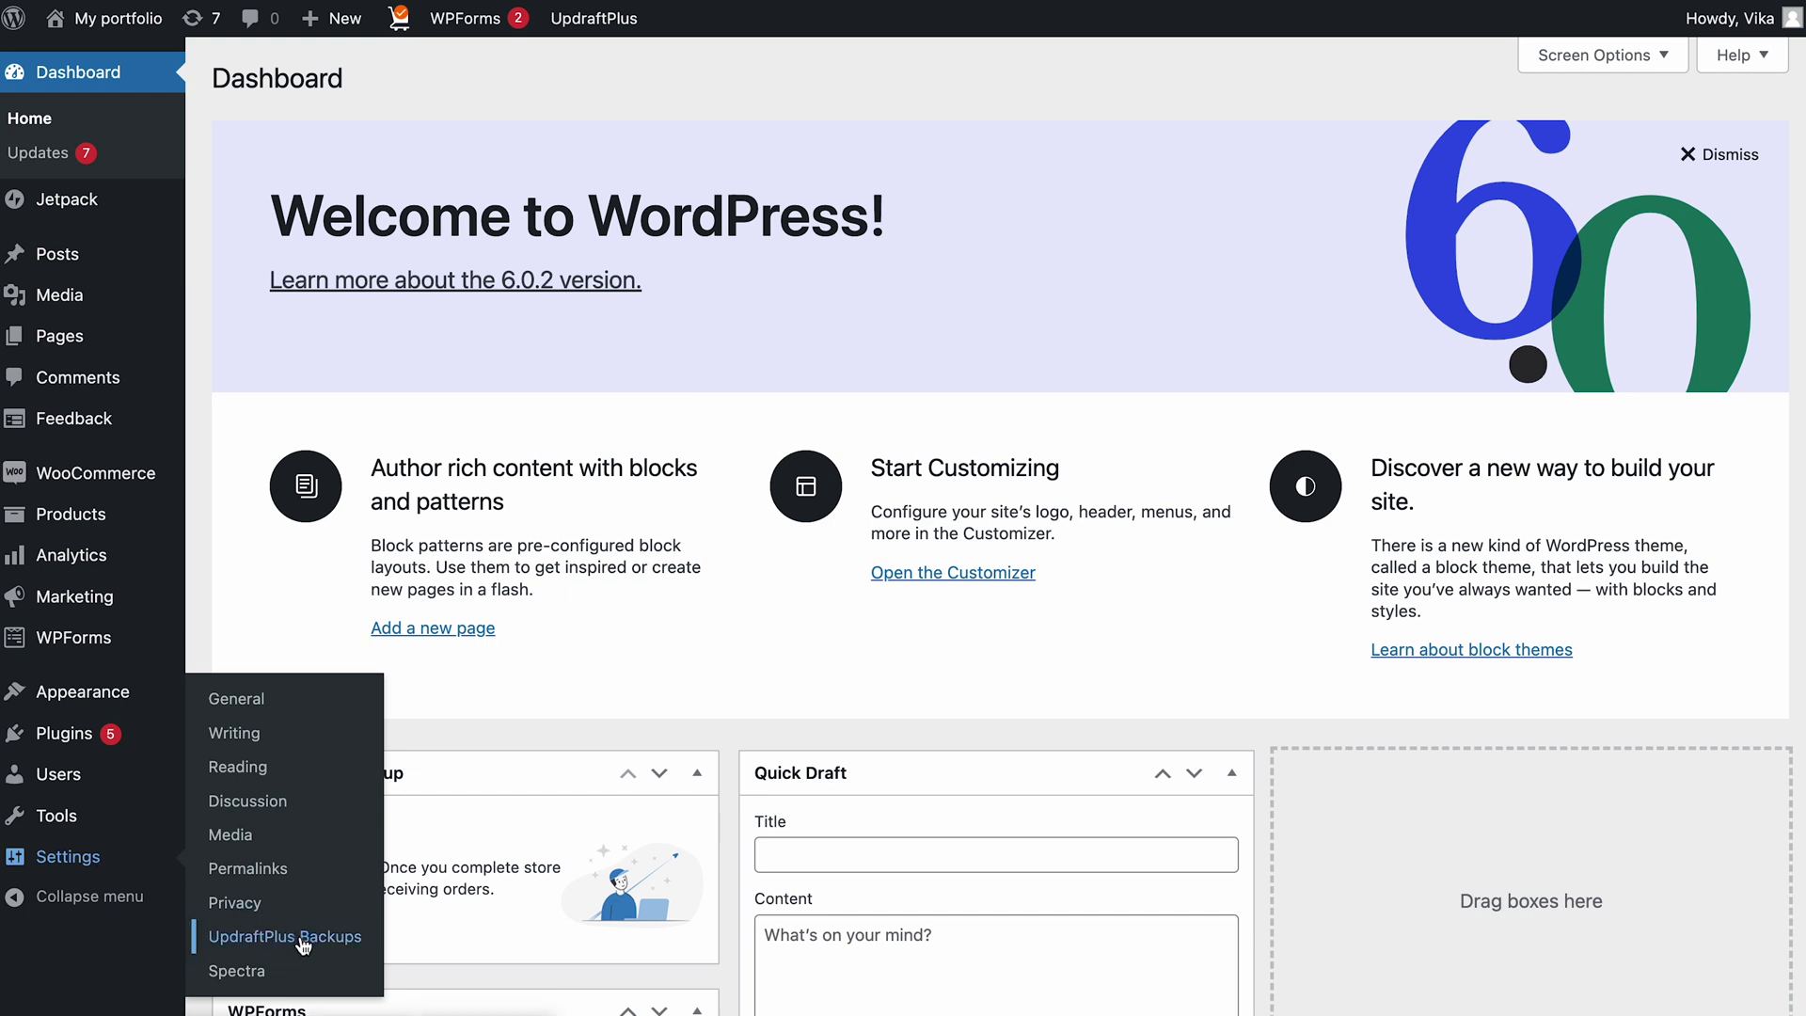
{"action": "left_click", "coordinate": [303, 946]}
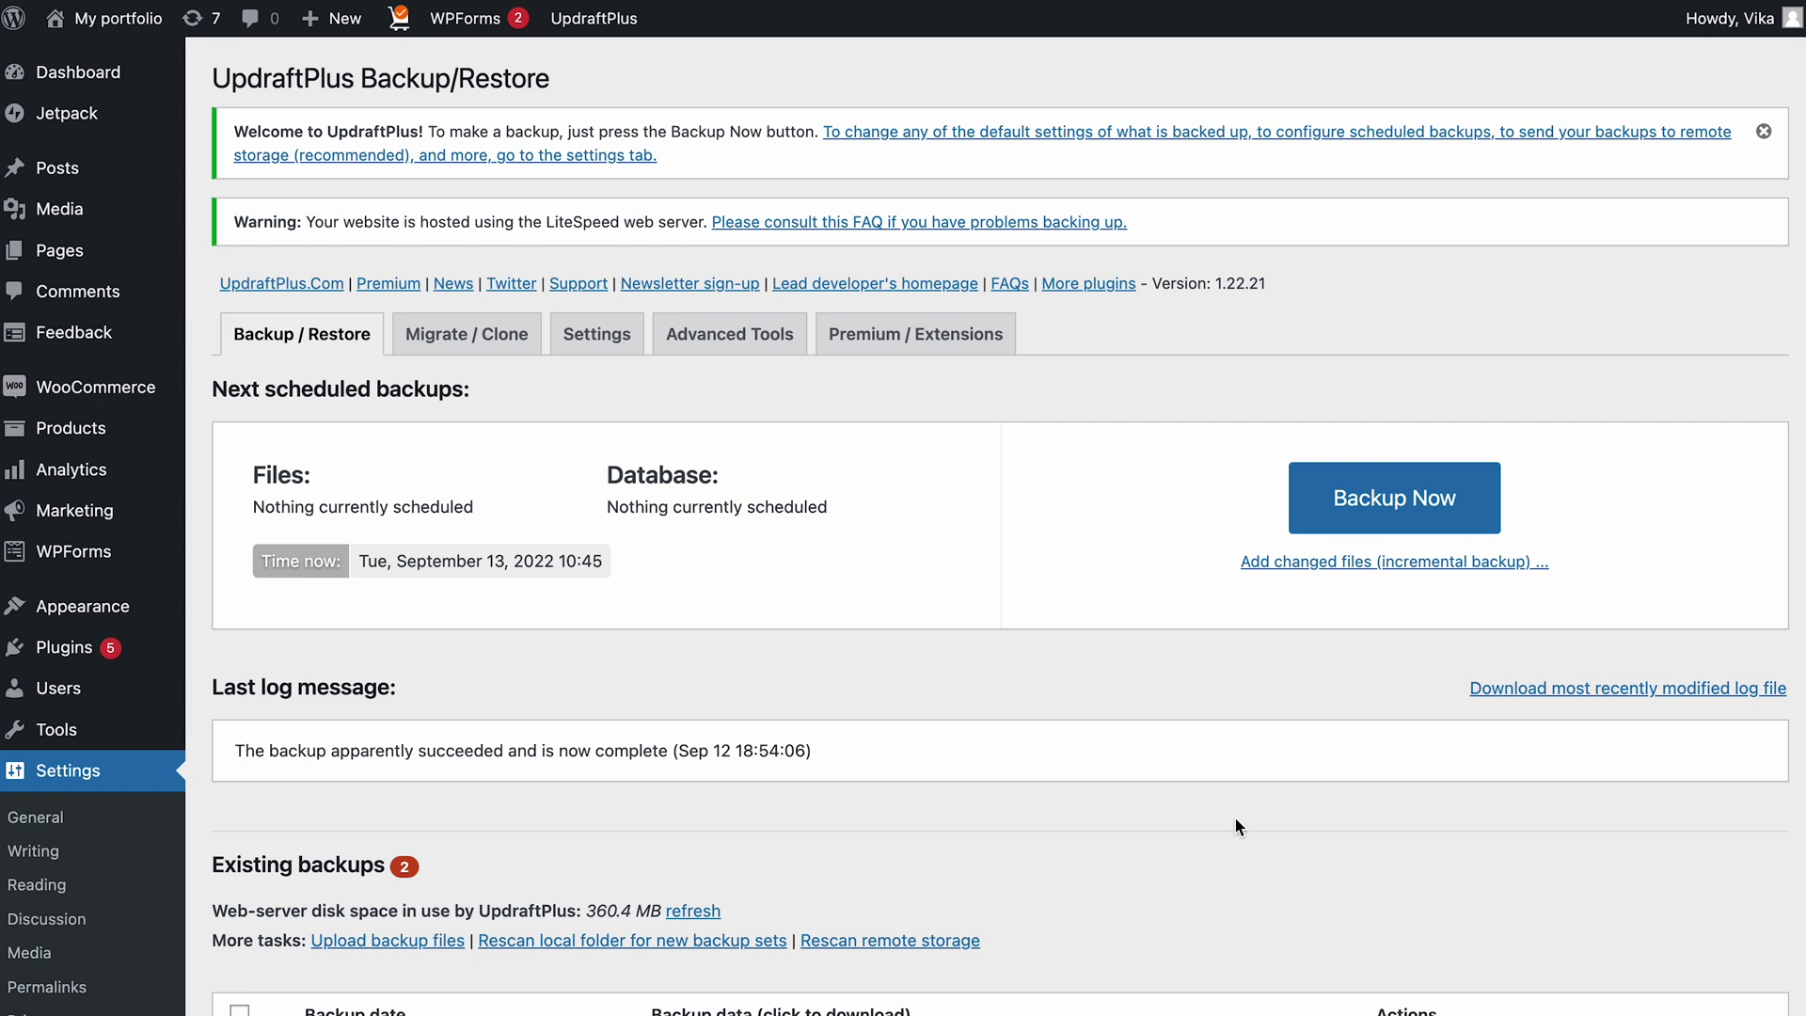
{"action": "scroll", "coordinate": [1236, 820], "scroll_direction": "down", "scroll_amount": 5}
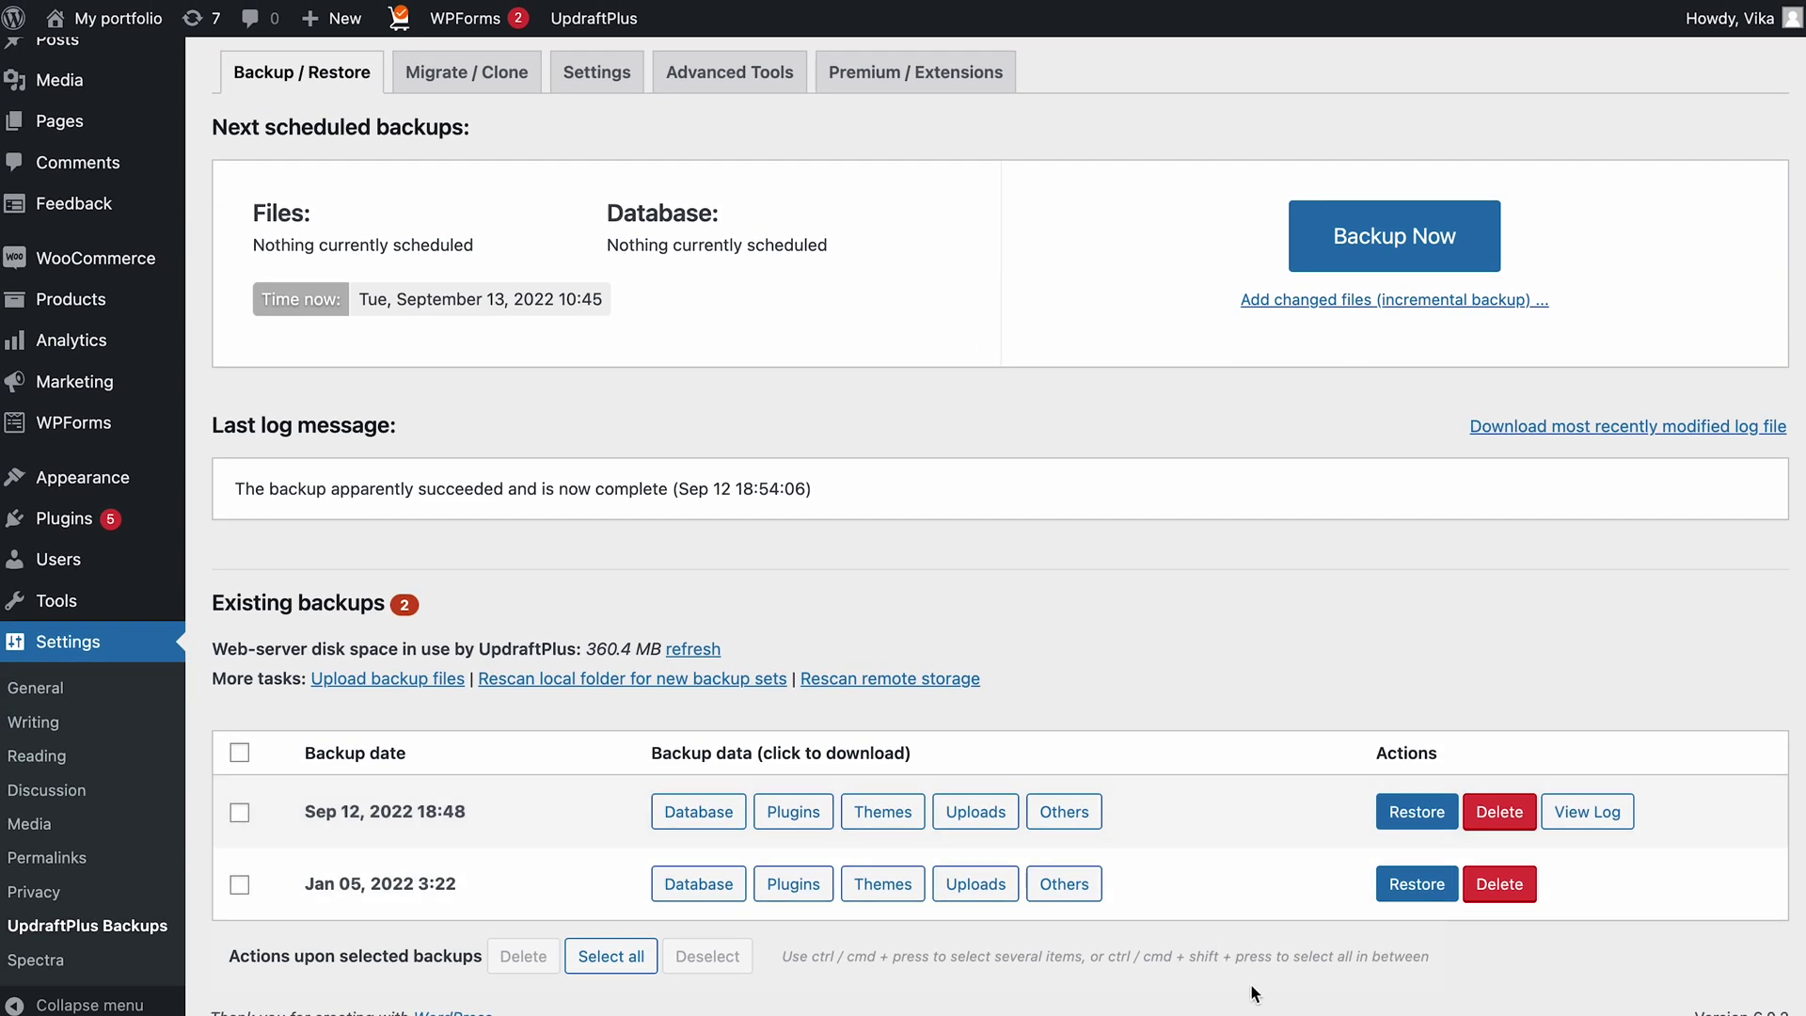
{"action": "left_click", "coordinate": [1418, 812]}
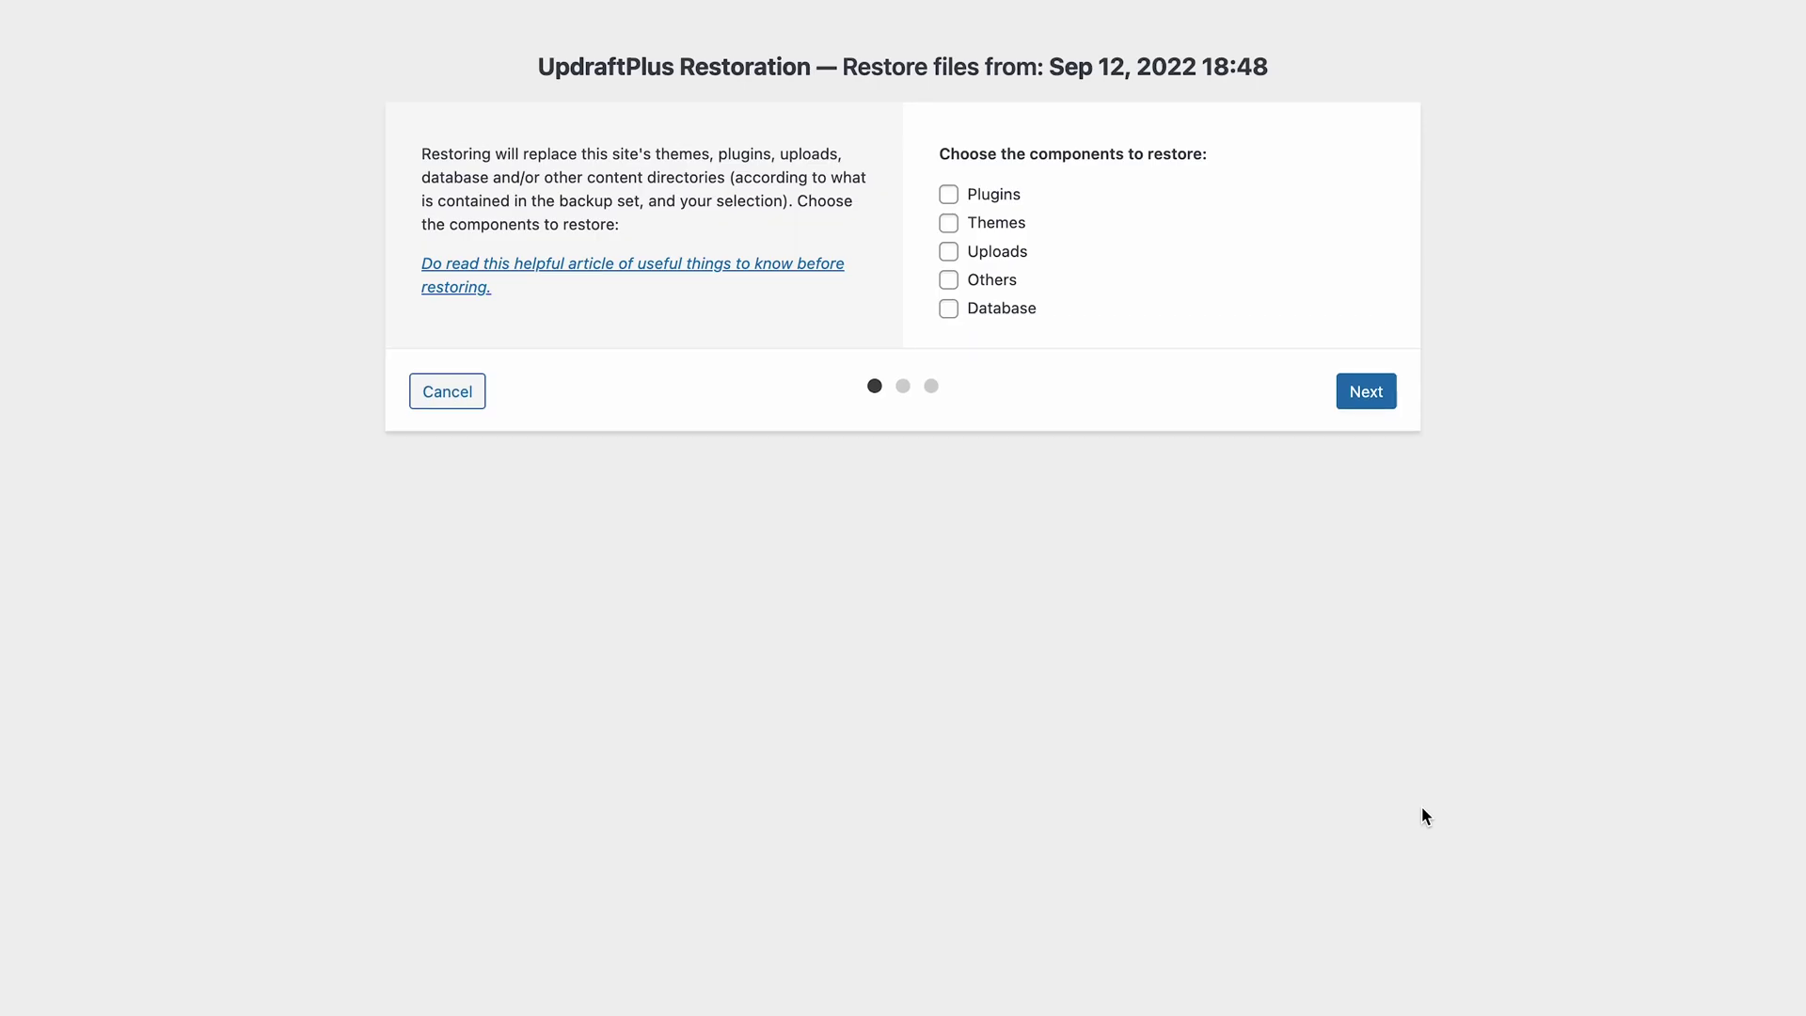
{"action": "left_click", "coordinate": [949, 193]}
{"action": "left_click", "coordinate": [948, 223]}
{"action": "left_click", "coordinate": [949, 251]}
{"action": "left_click", "coordinate": [948, 280]}
{"action": "left_click", "coordinate": [948, 309]}
{"action": "left_click", "coordinate": [1364, 392]}
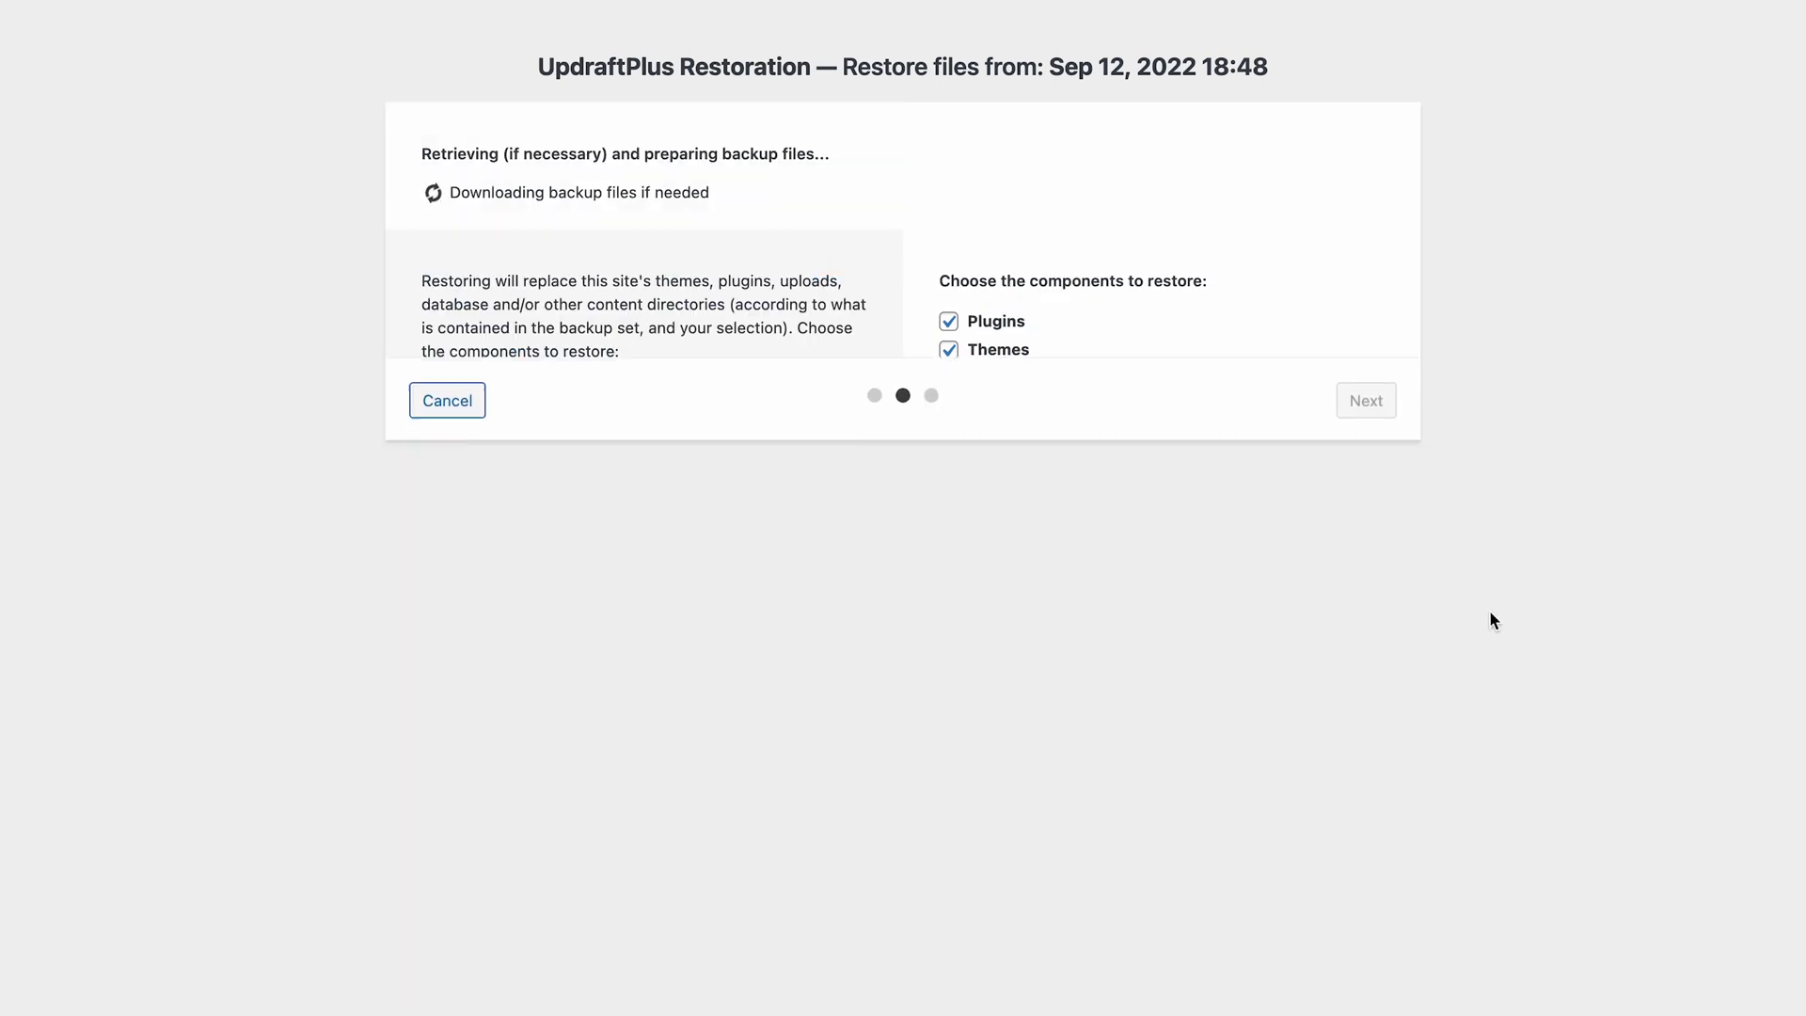